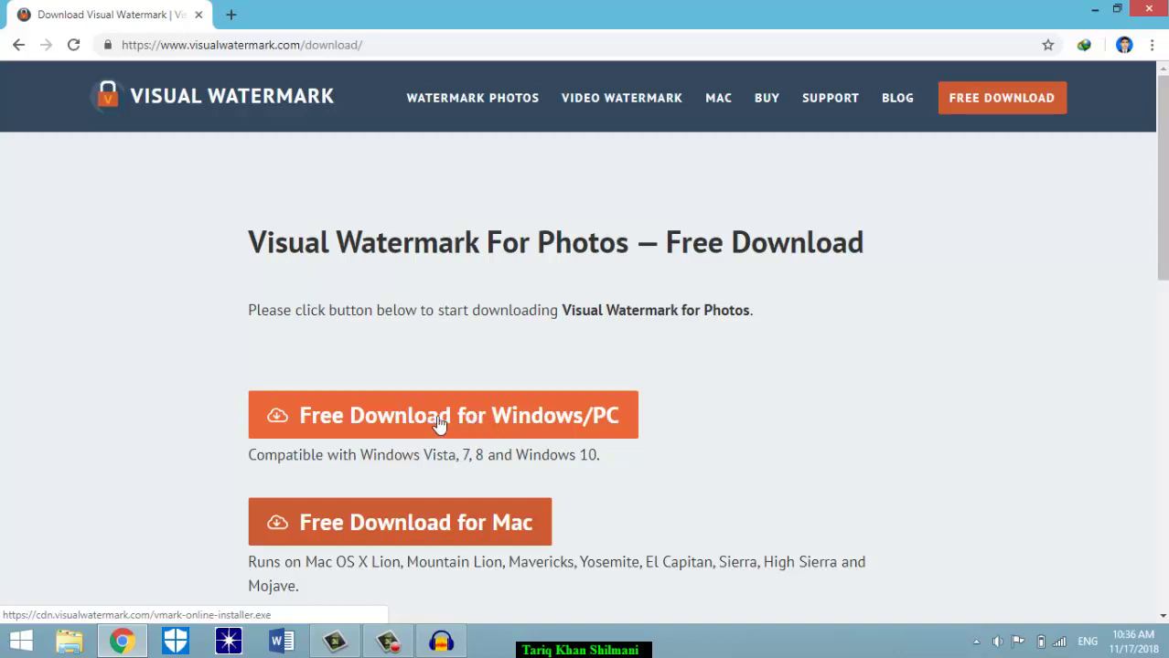
- Download the Windows version of the Visual Watermark installer, saving it to the Desktop as vmark-online-installer
left_click(284, 425)
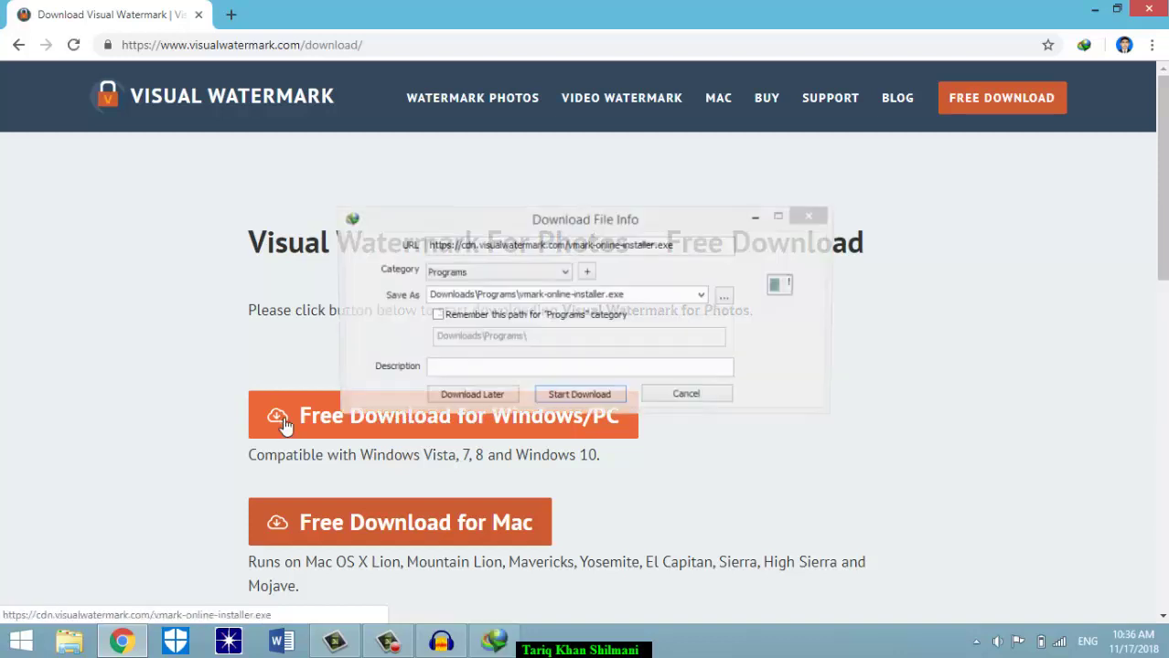
left_click(585, 397)
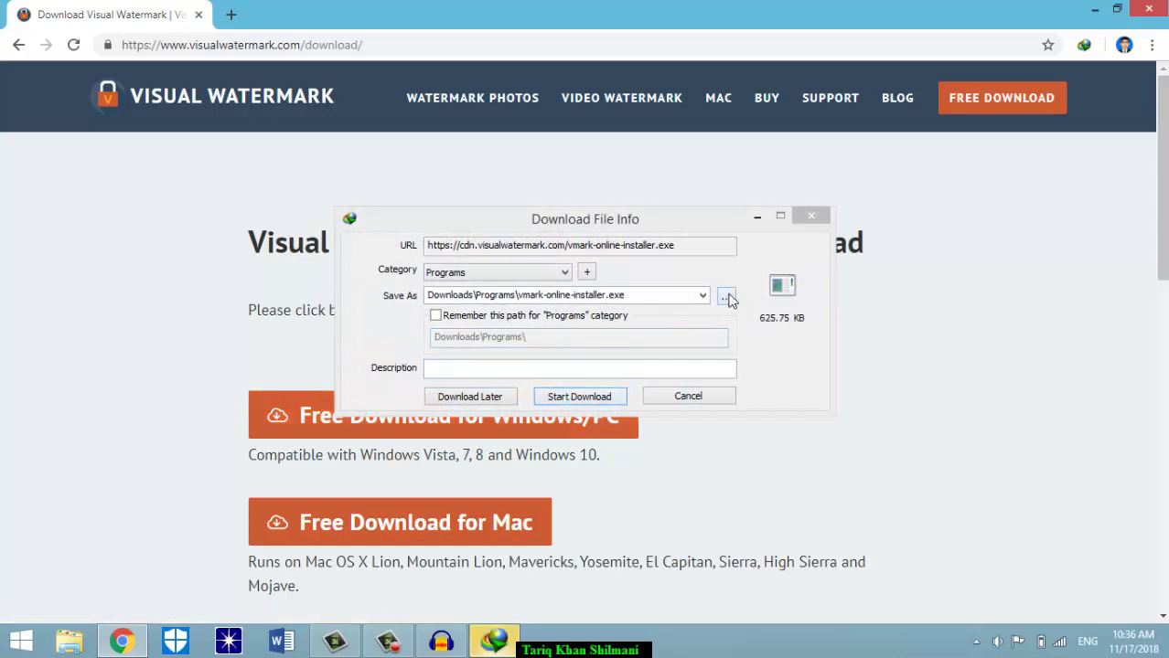
left_click(739, 391)
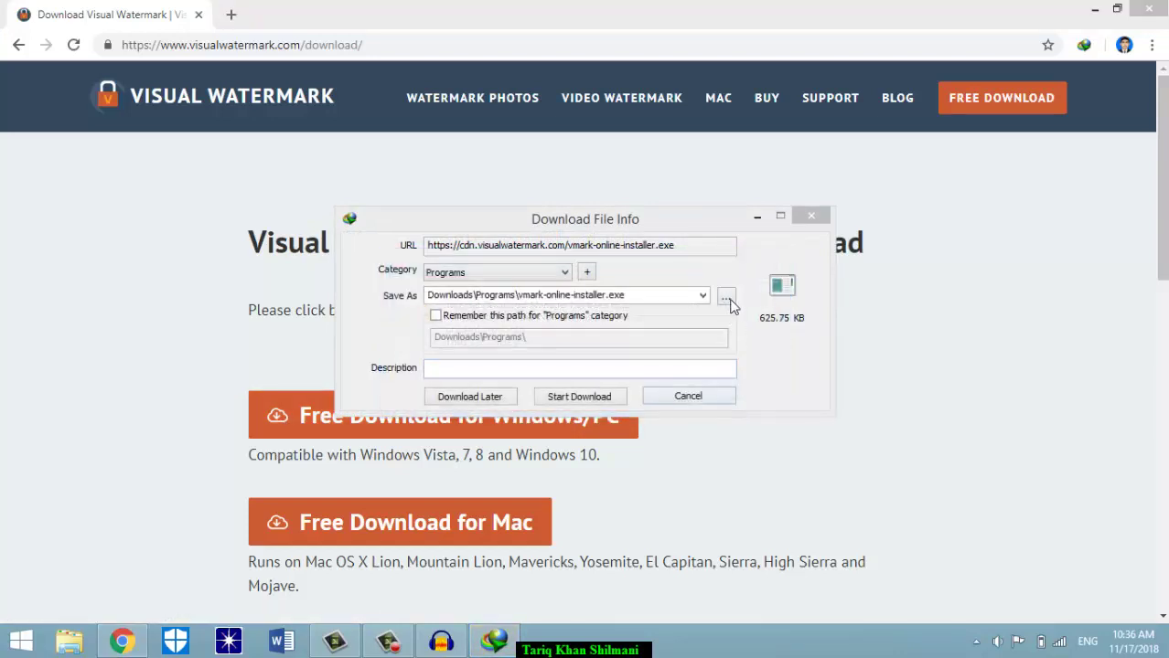
left_click(726, 299)
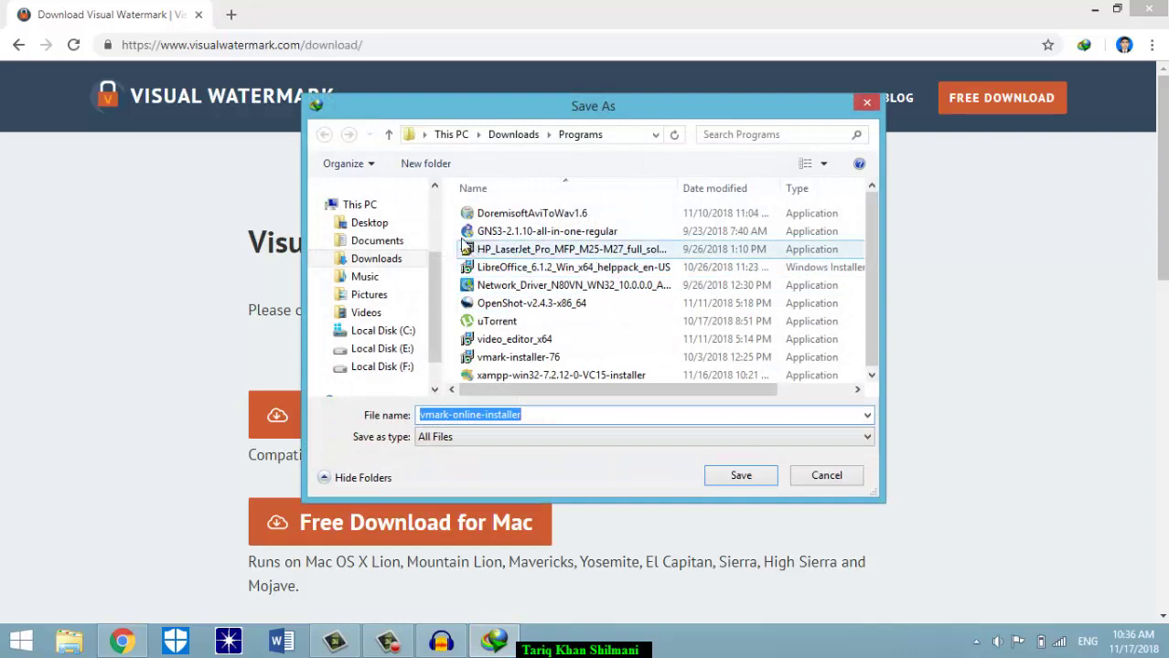
left_click(388, 228)
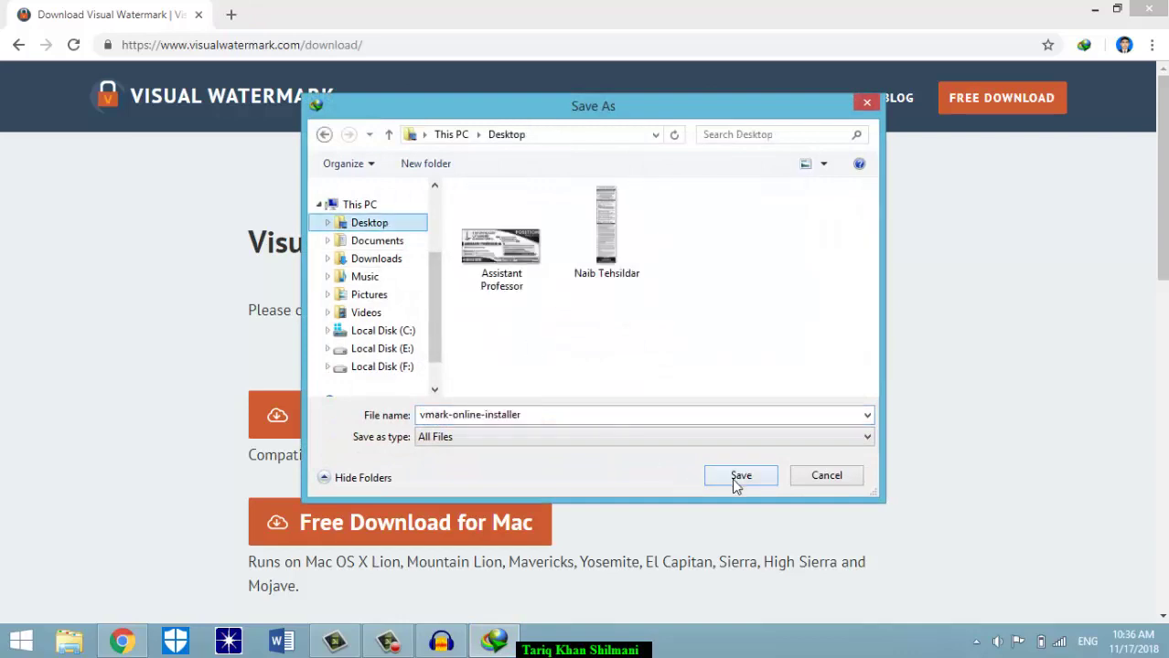
left_click(737, 477)
left_click(597, 397)
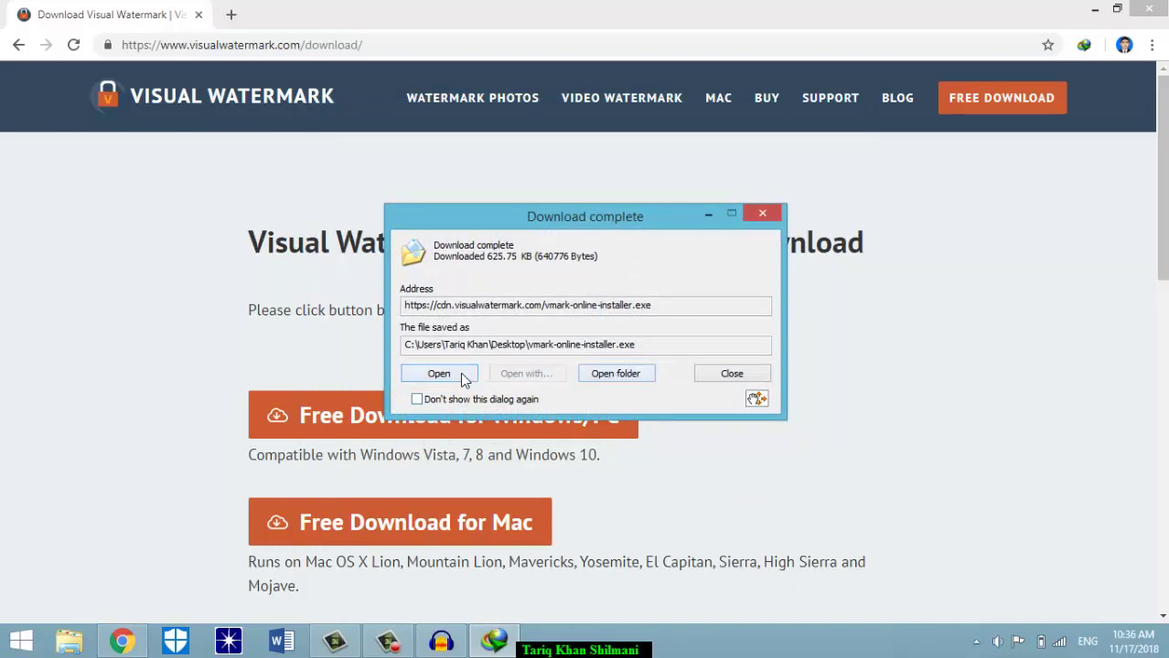
left_click(733, 377)
- Close the browser and run the vmark-online-installer file from the desktop to install Visual Watermark
left_click(1148, 9)
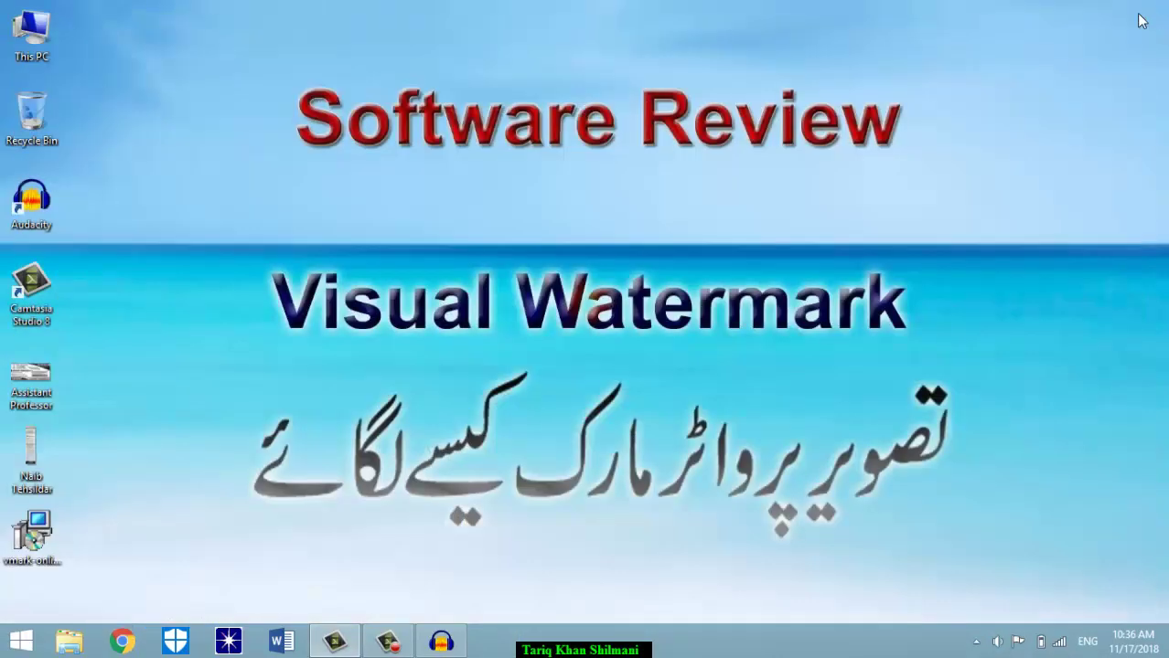
double_click(37, 539)
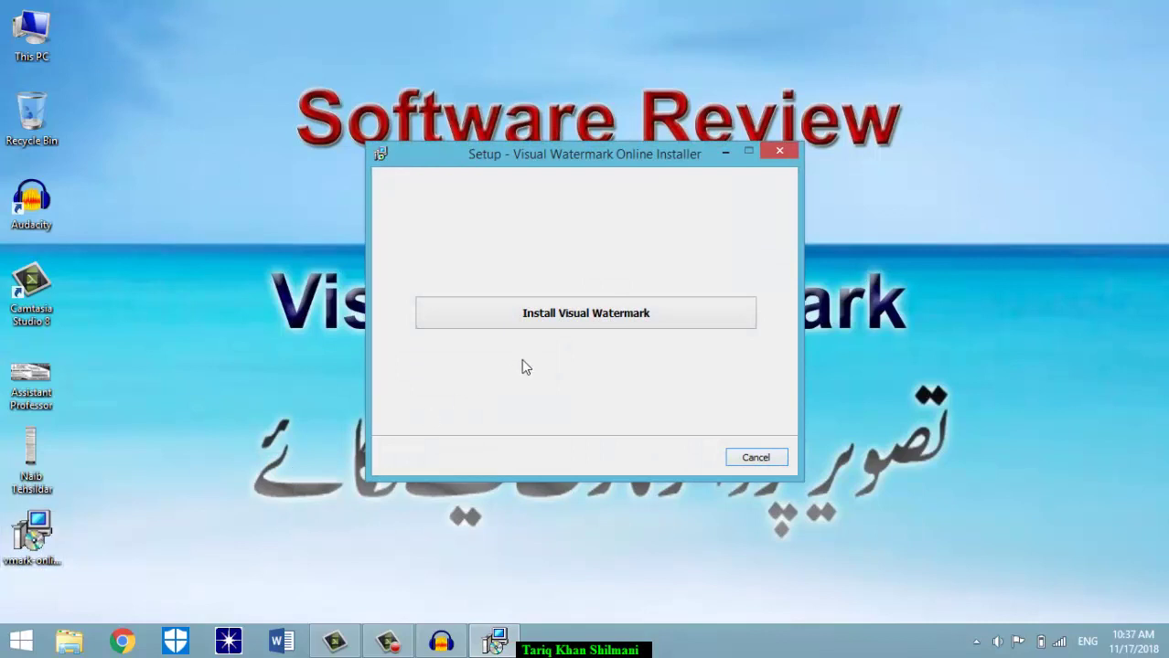
left_click(582, 313)
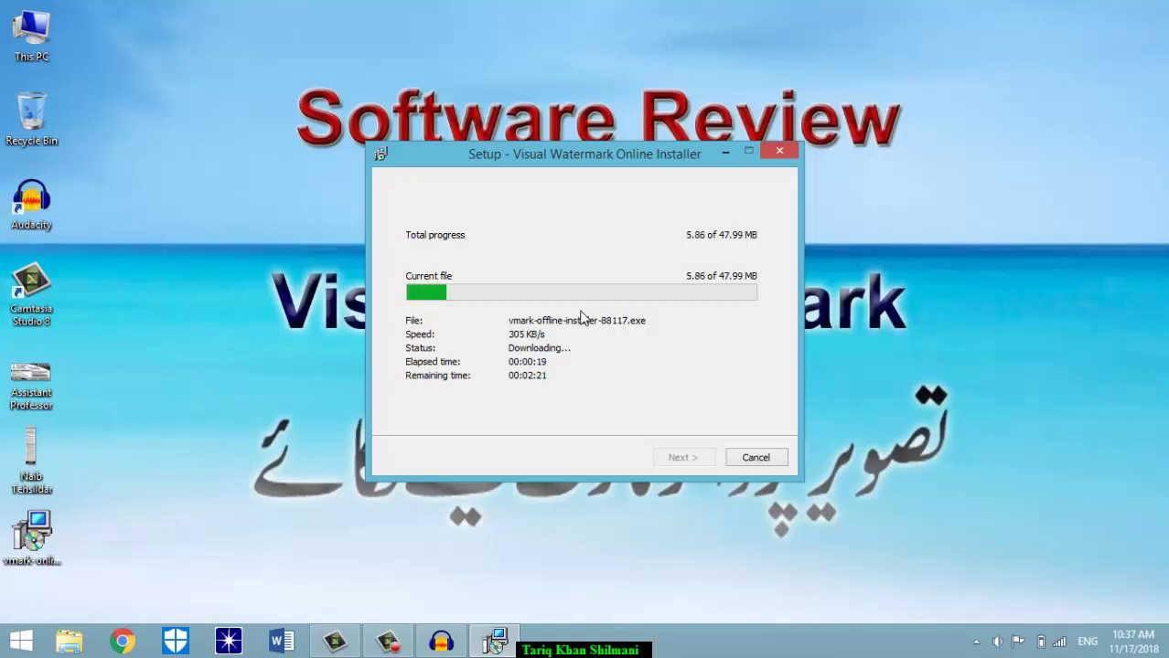
left_click(123, 643)
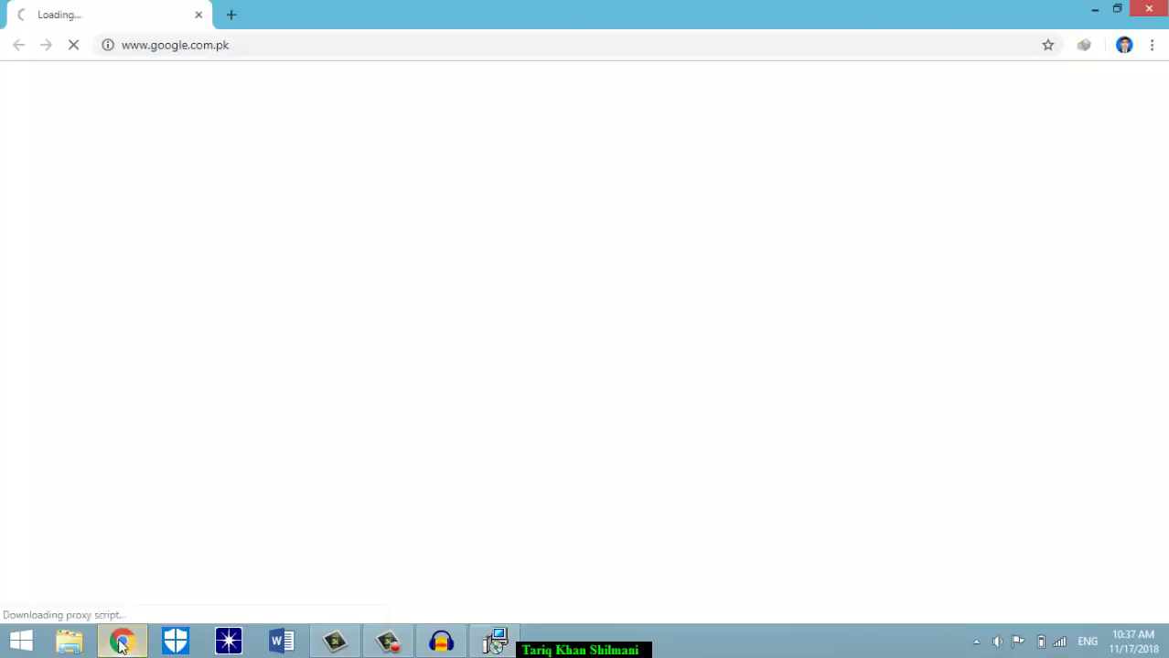
left_click(203, 53)
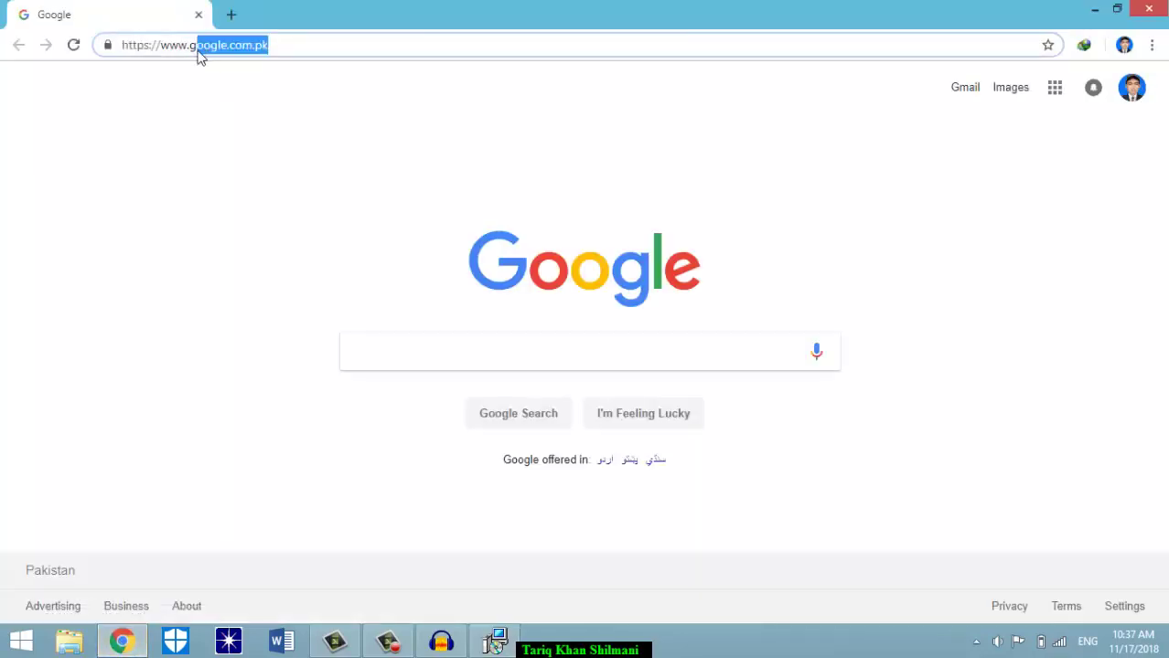
type("www.")
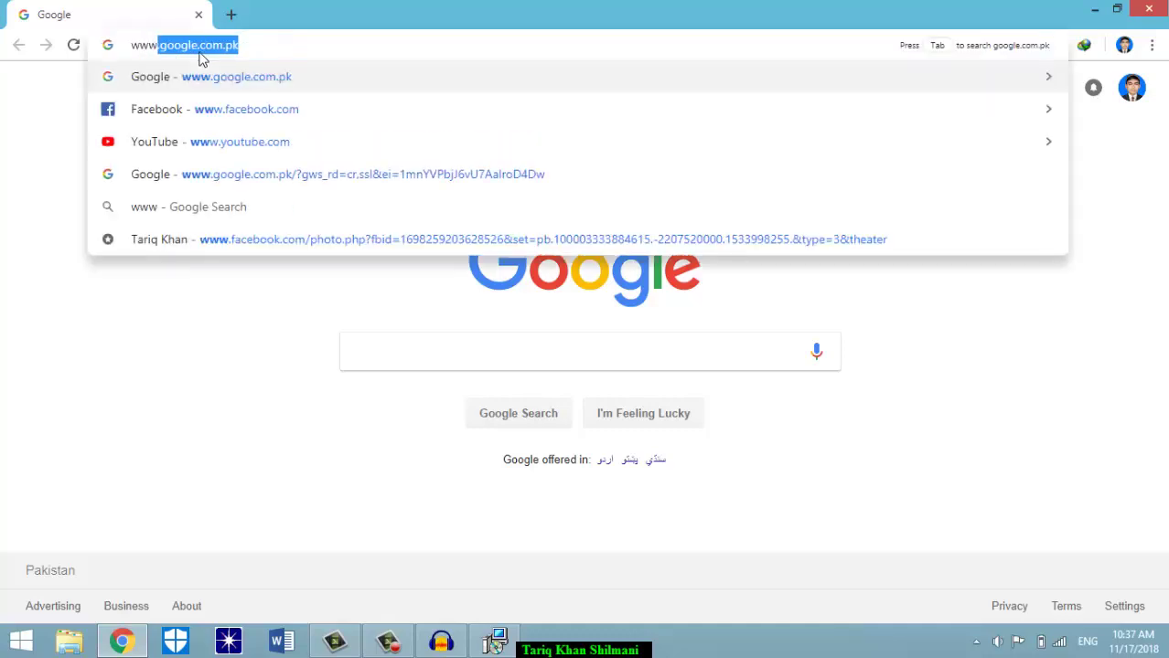
type("jawa")
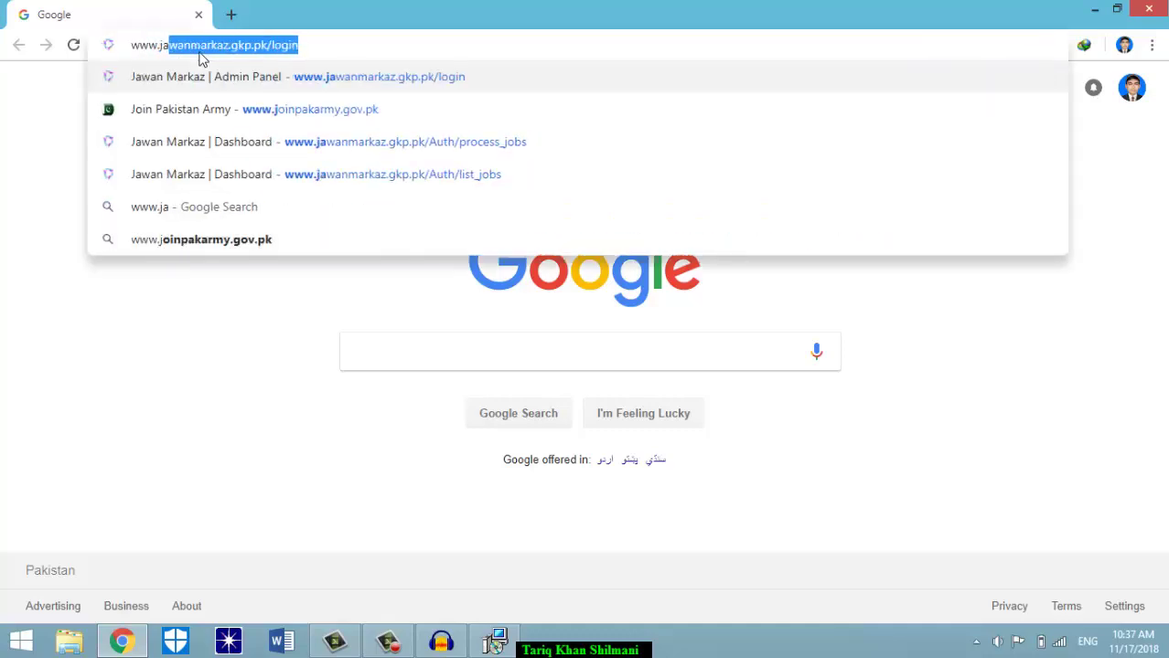
double_click(321, 46)
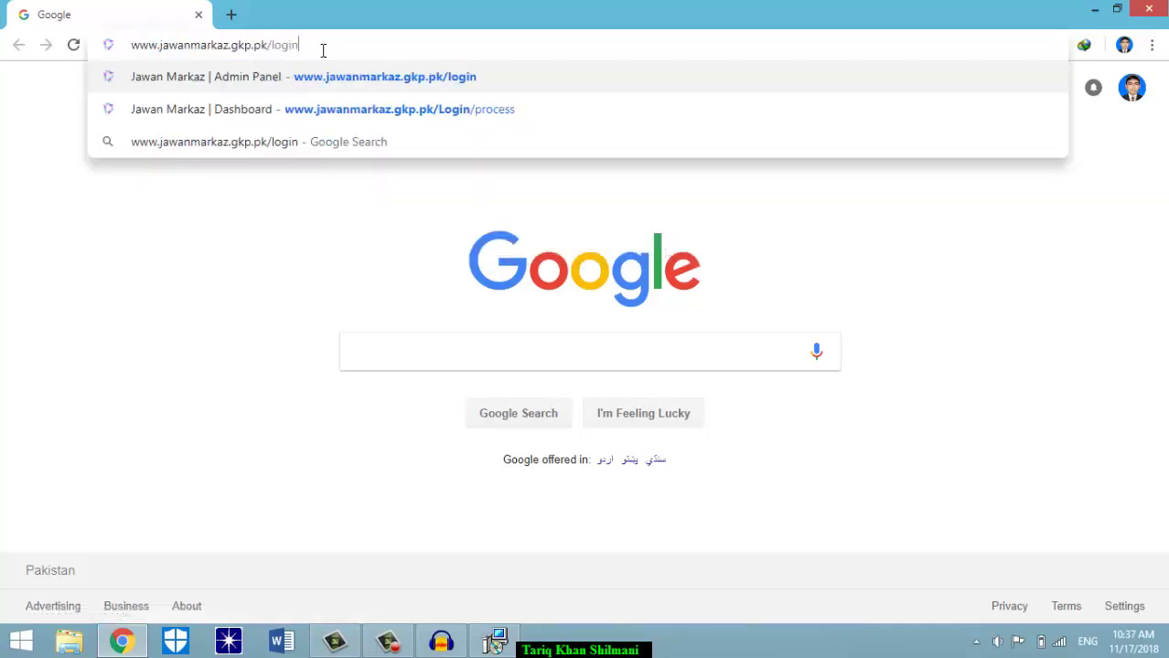
key("BackSpace")
key("BackSpace")
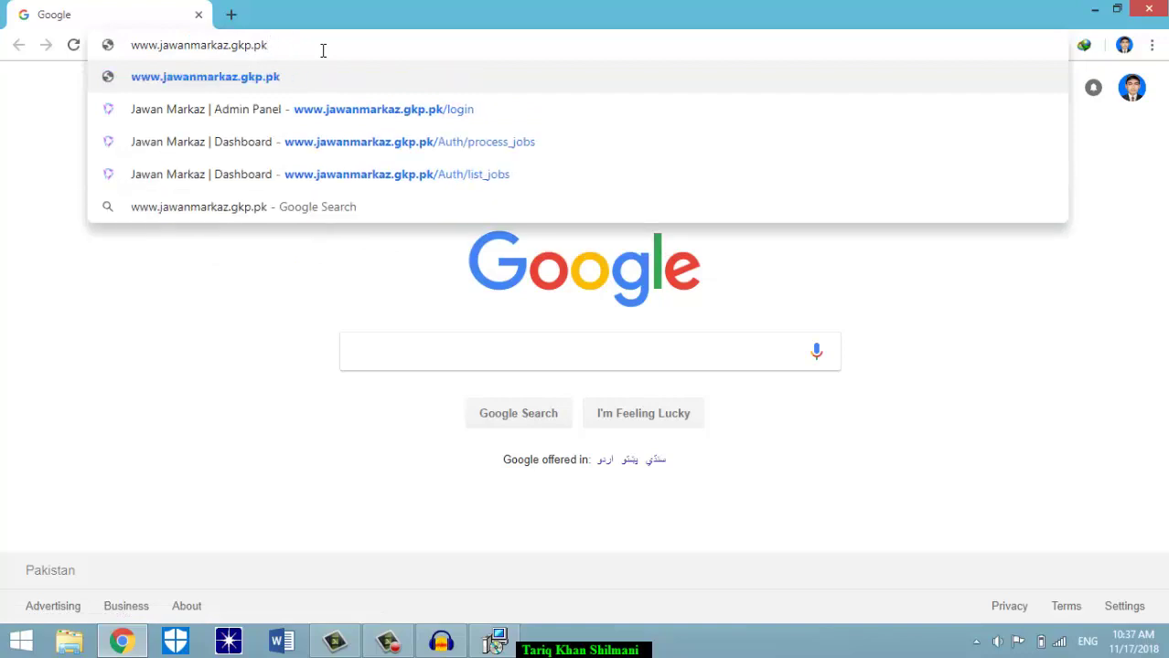
key("Return")
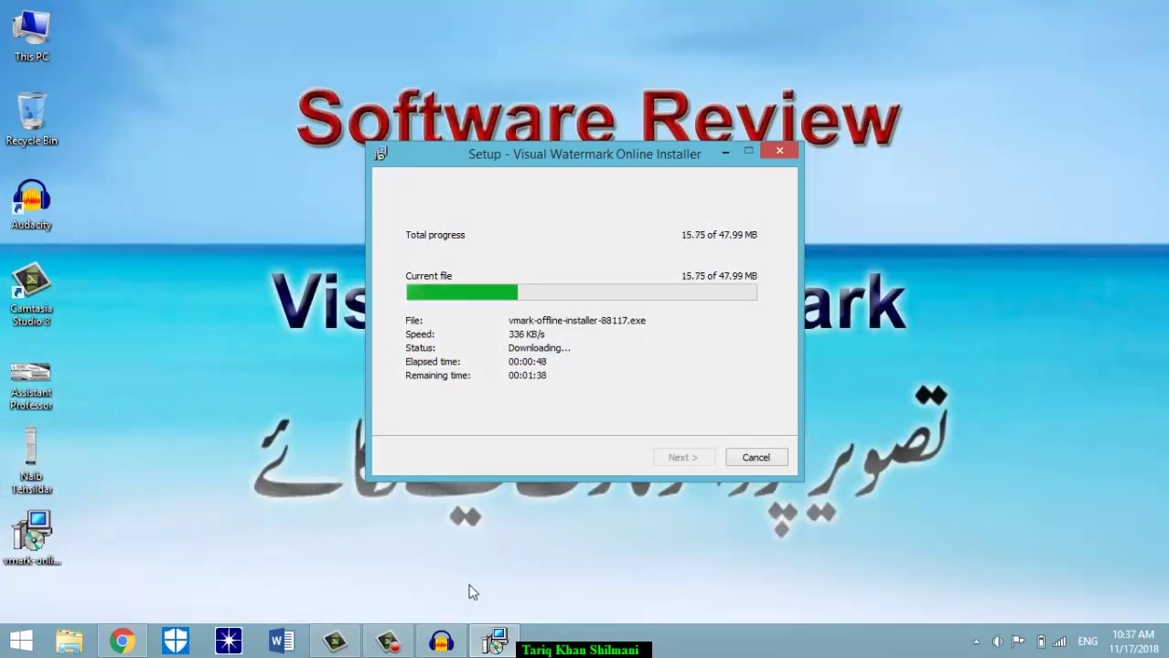
- Return to Chrome and view the Jobs page from the Career section of the Jawan Markaz website
left_click(125, 642)
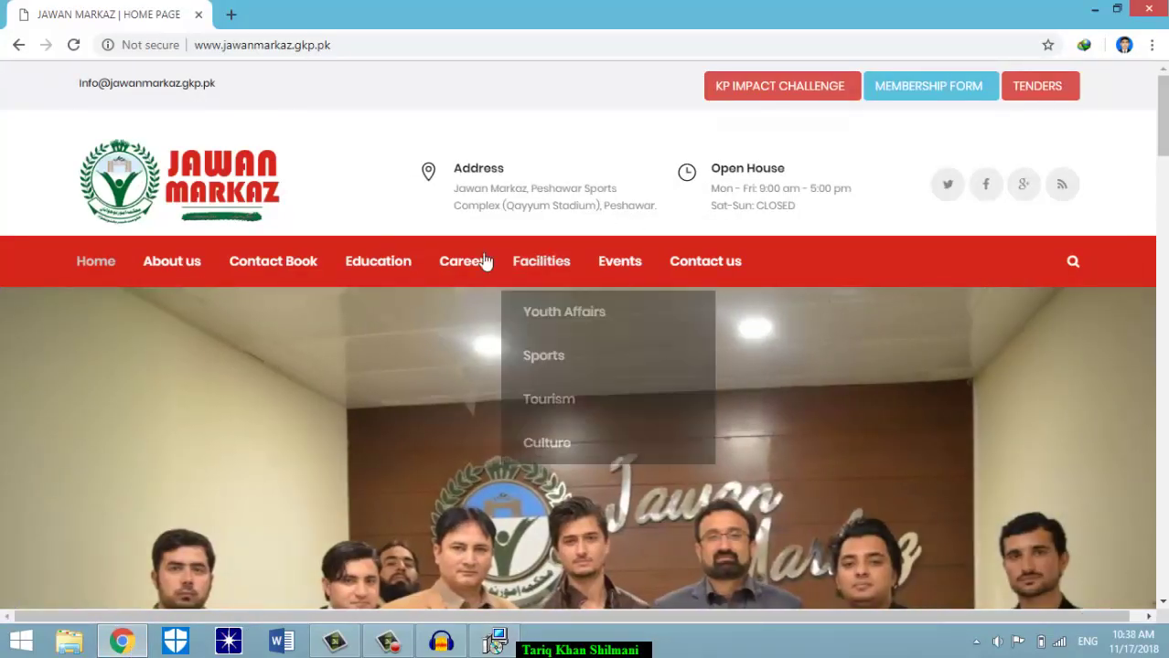
mouse_move(468, 274)
left_click(464, 350)
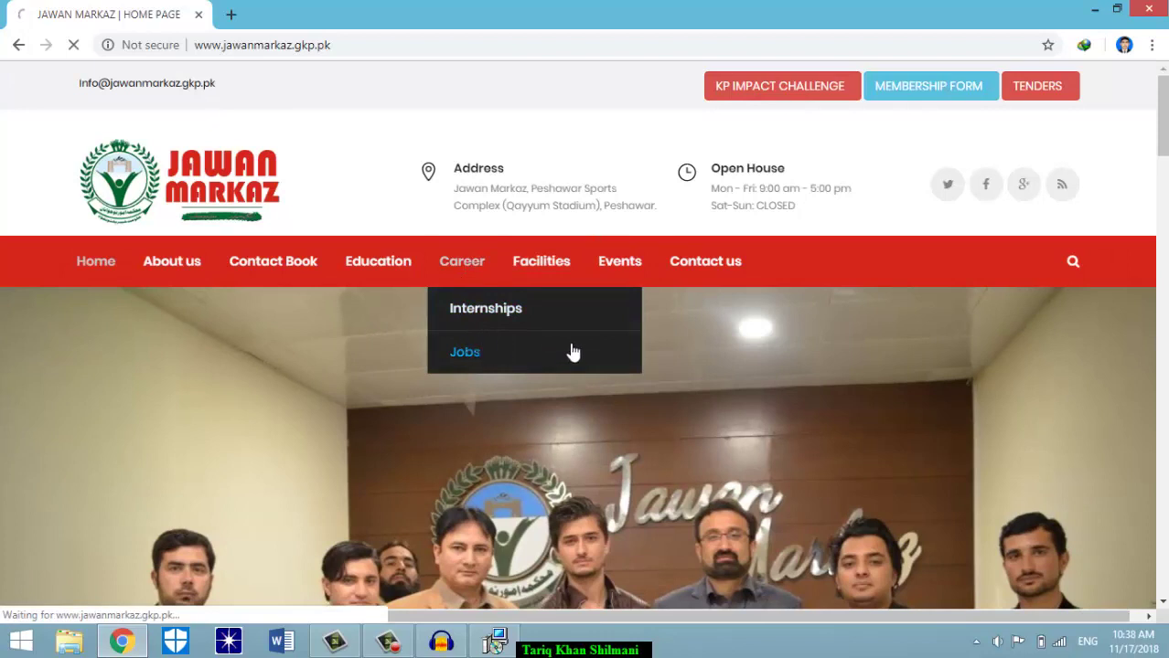
scroll(1165, 181, "down", 1)
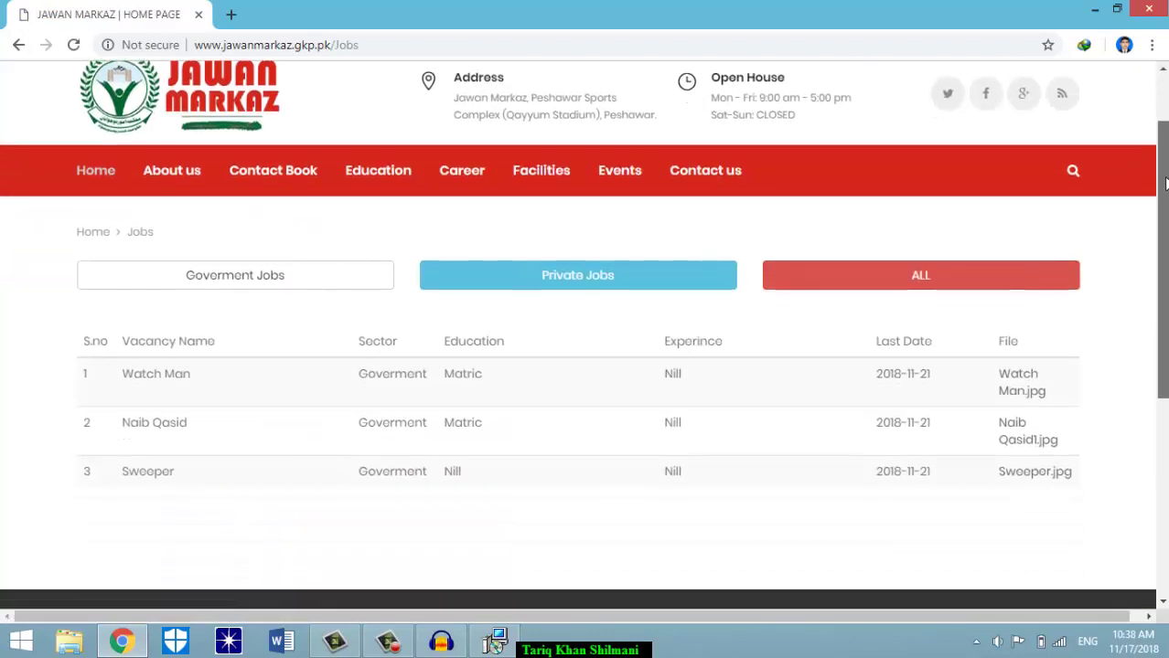
scroll(1166, 181, "down", 1)
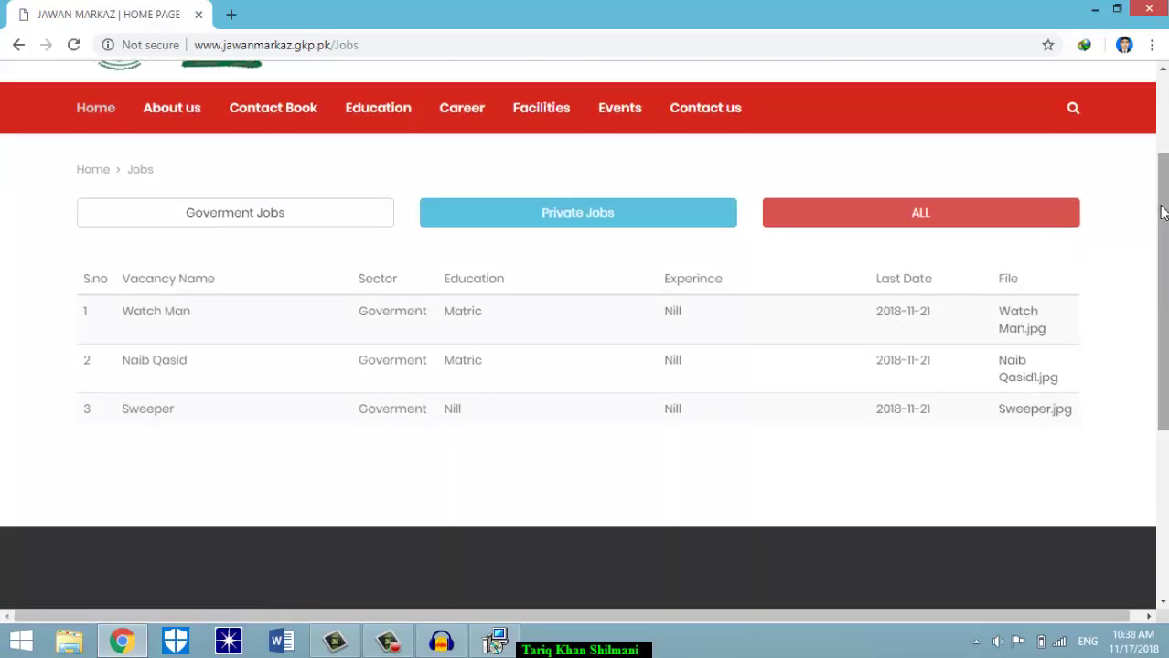
- View the private job listings, reloading the blank page, and the list of all jobs
left_click(539, 220)
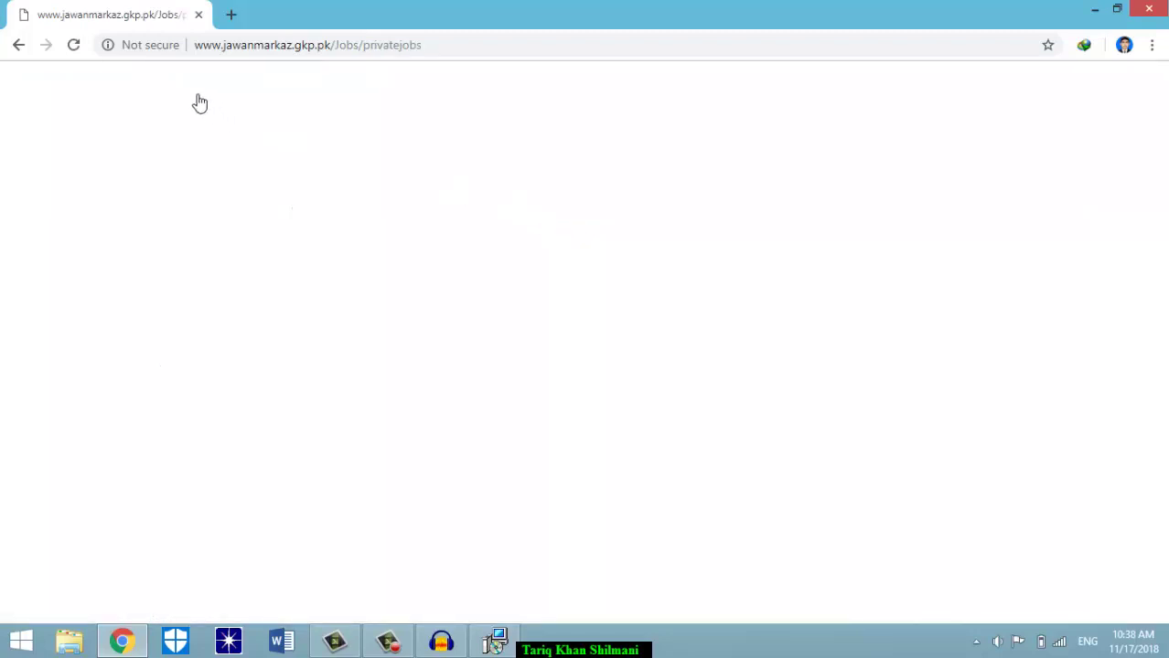
left_click(75, 47)
mouse_move(382, 278)
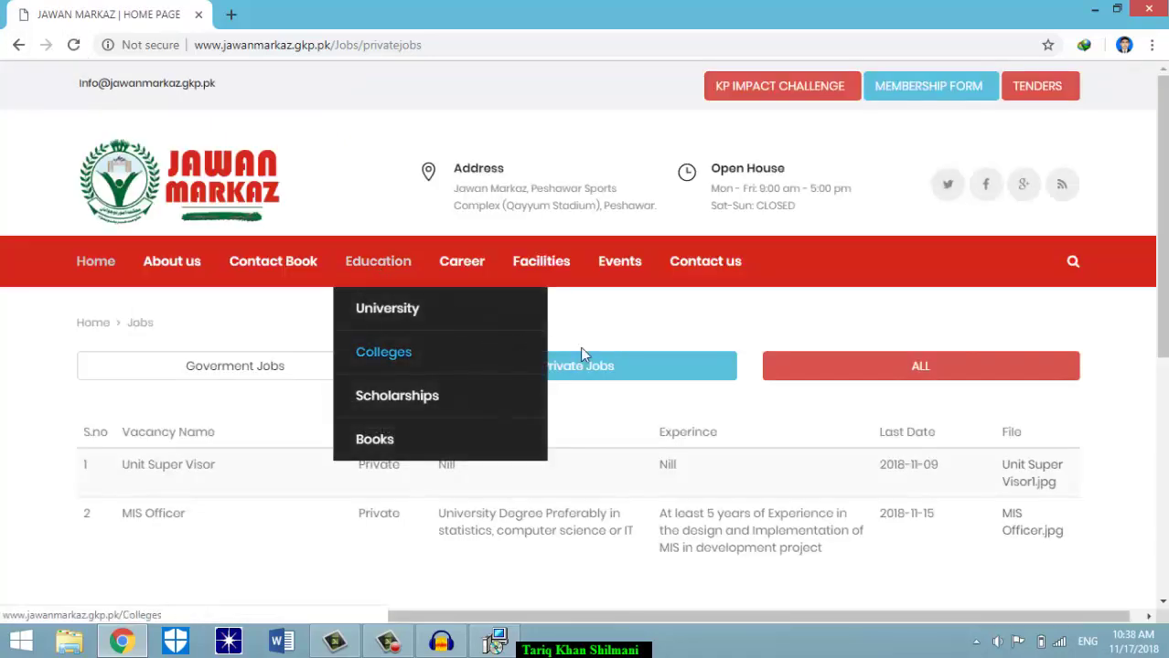
left_click(844, 382)
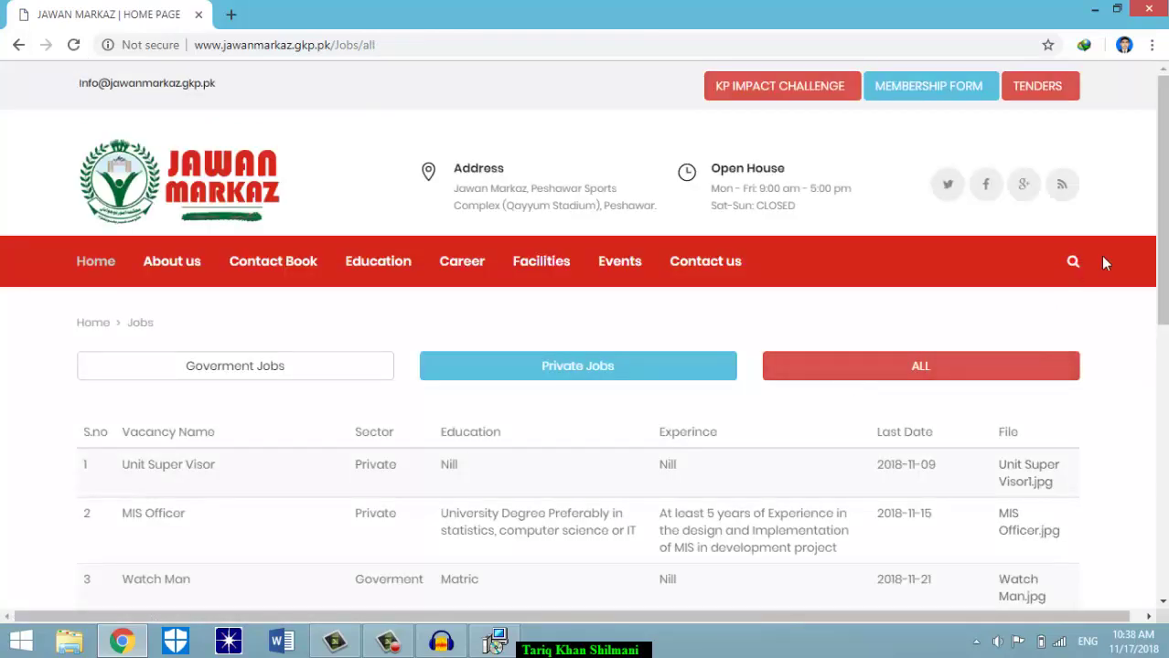
scroll(1159, 229, "down", 1)
scroll(1160, 228, "up", 1)
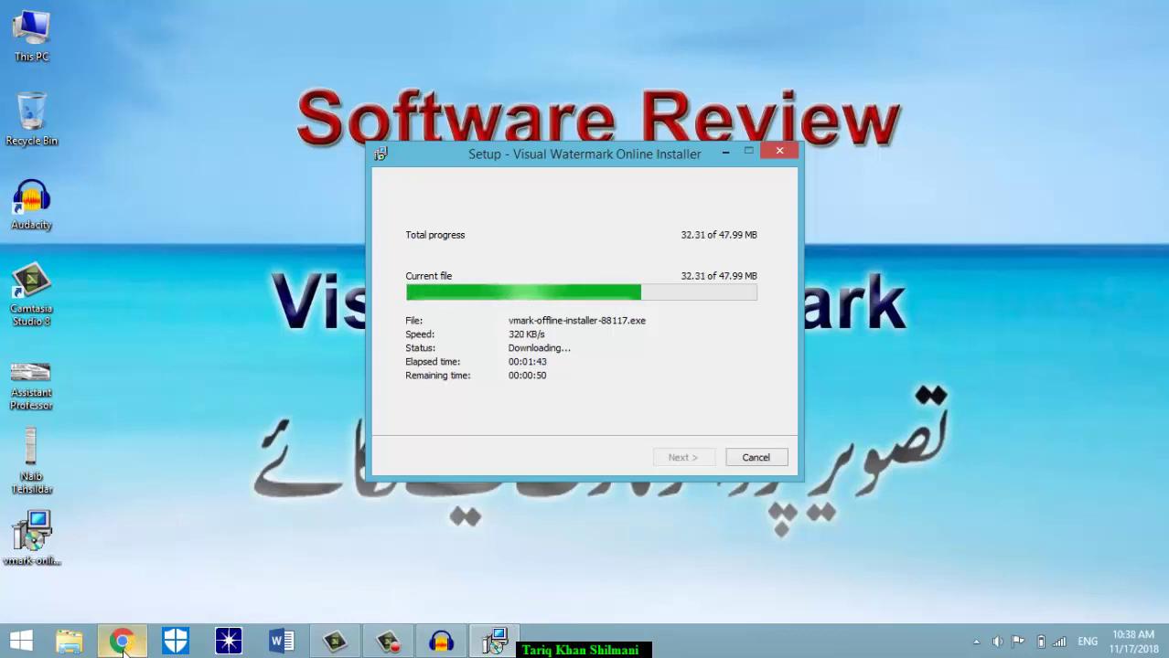
mouse_move(123, 646)
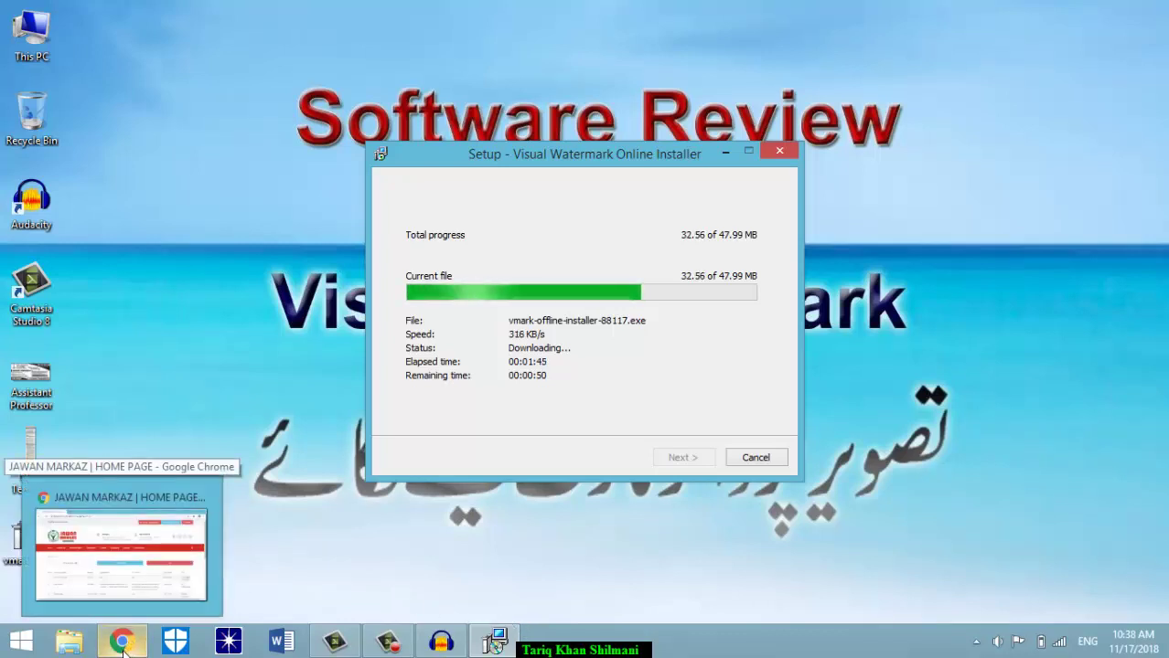
left_click(122, 647)
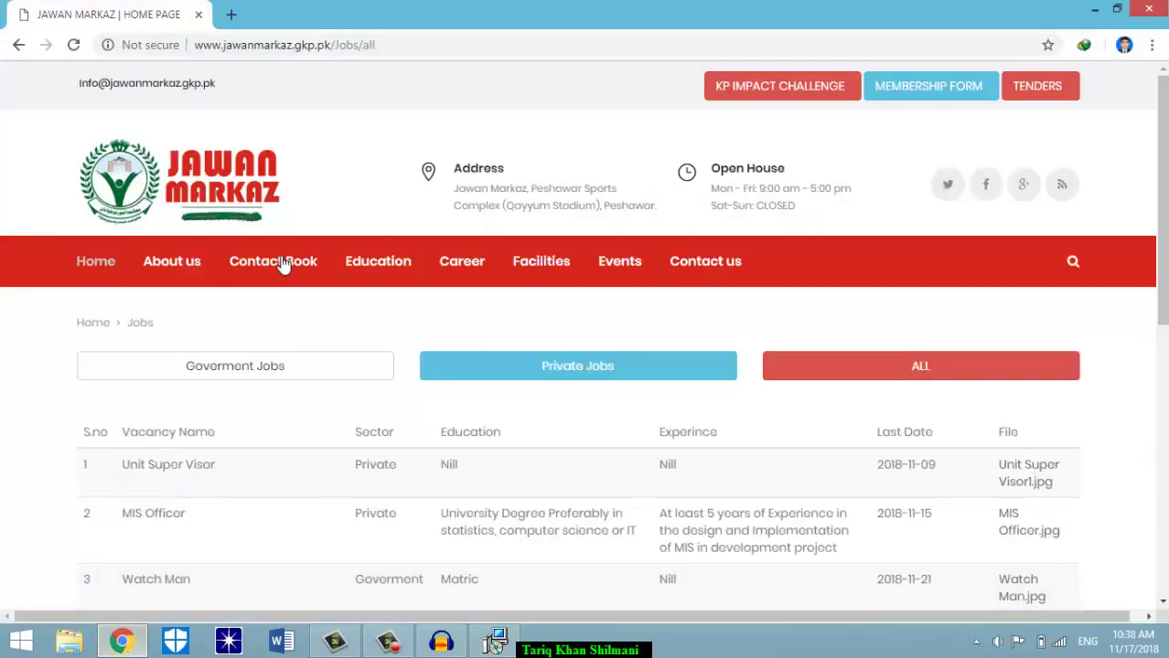
left_click(411, 51)
left_click(411, 52)
key("BackSpace")
key("BackSpace")
key("BackSpace")
key("BackSpace")
key("BackSpace")
key("BackSpace")
key("BackSpace")
key("BackSpace")
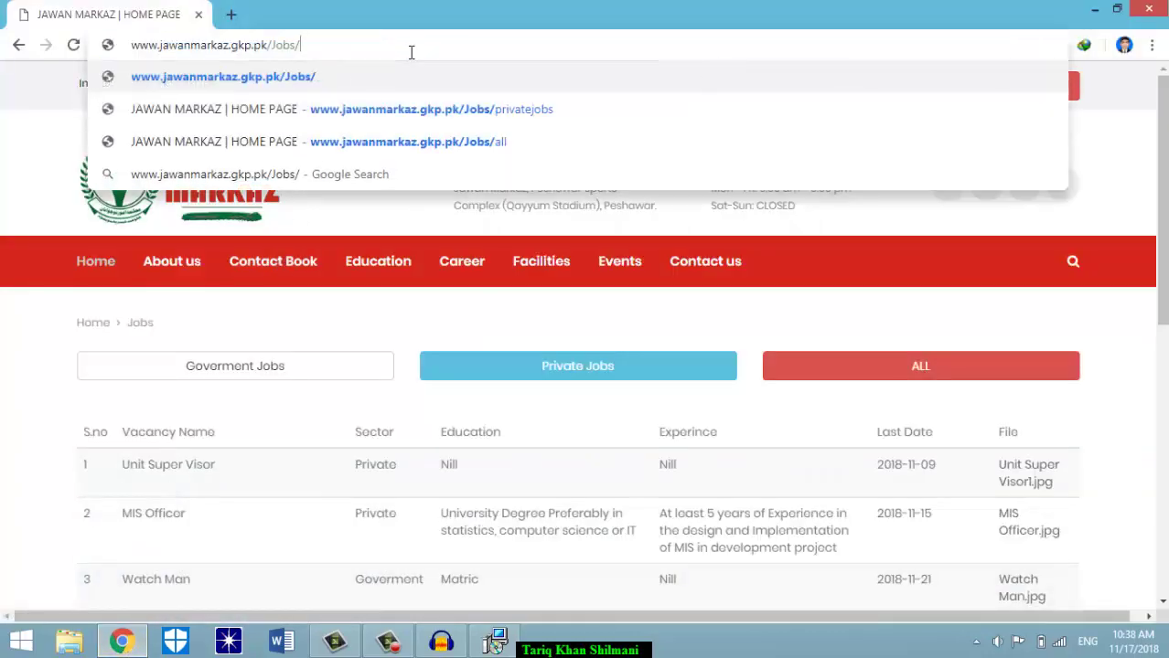
type("login")
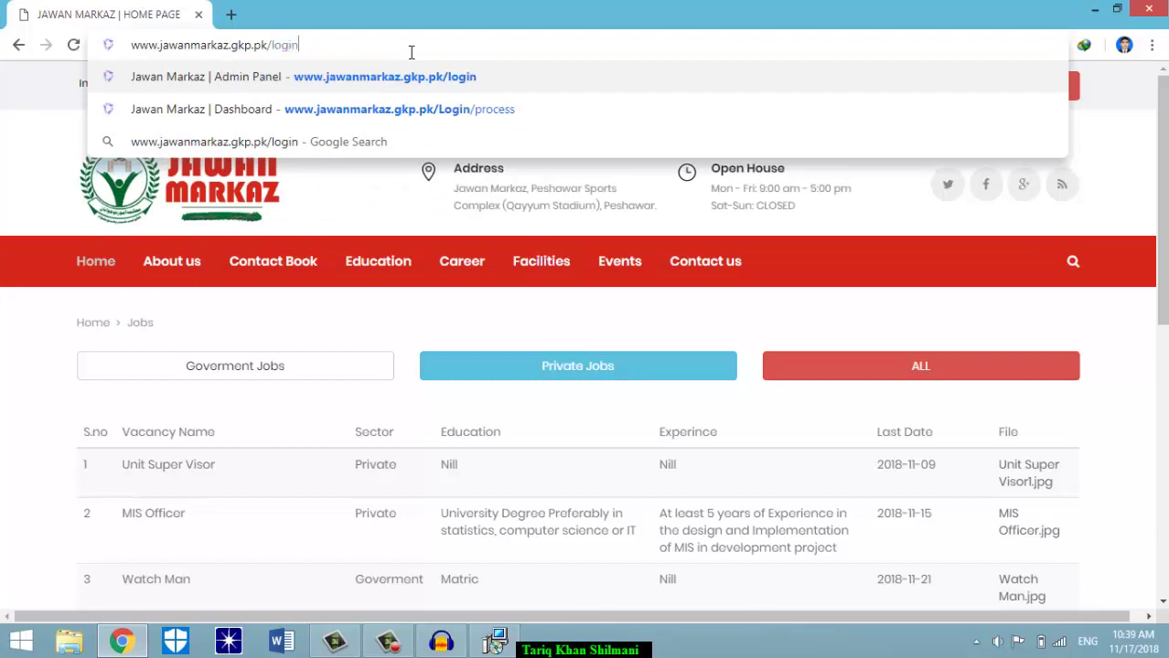
key("Return")
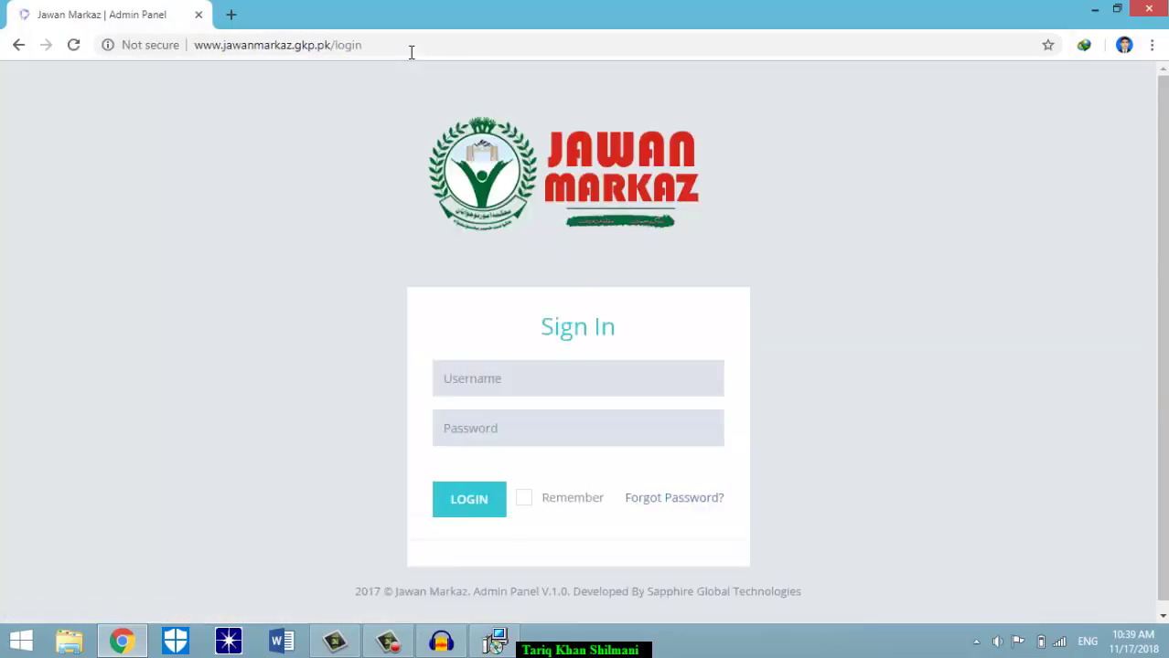
- Enter the account username and password in the sign-in form, minimizing the setup window, and log in to the admin panel
left_click(475, 391)
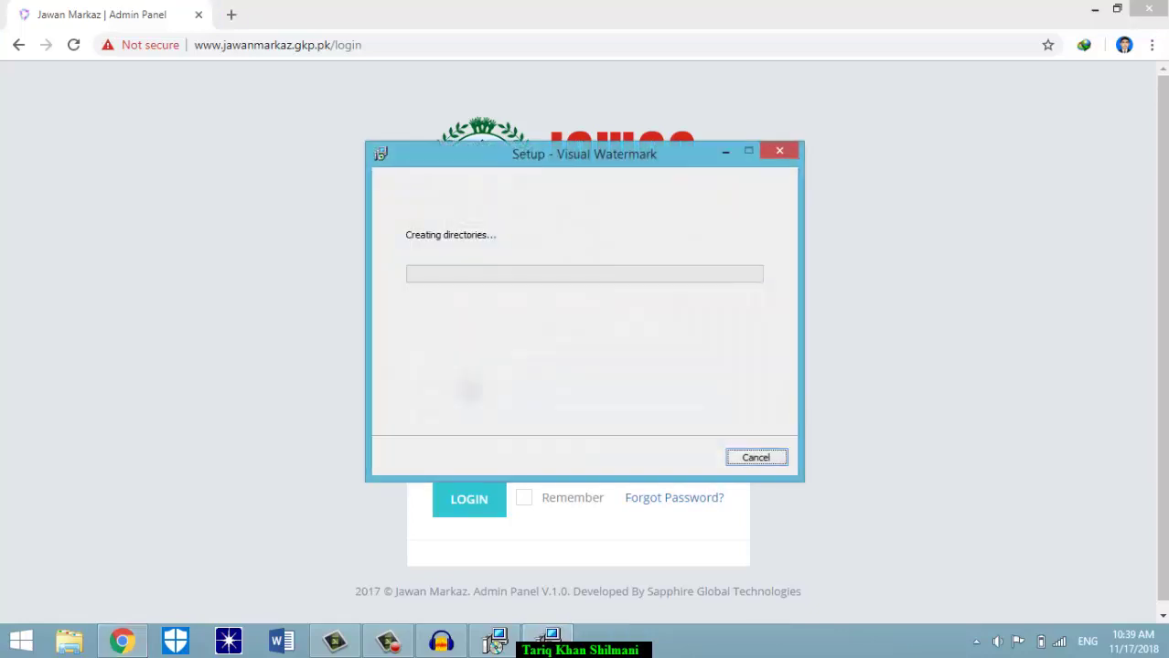
left_click(725, 151)
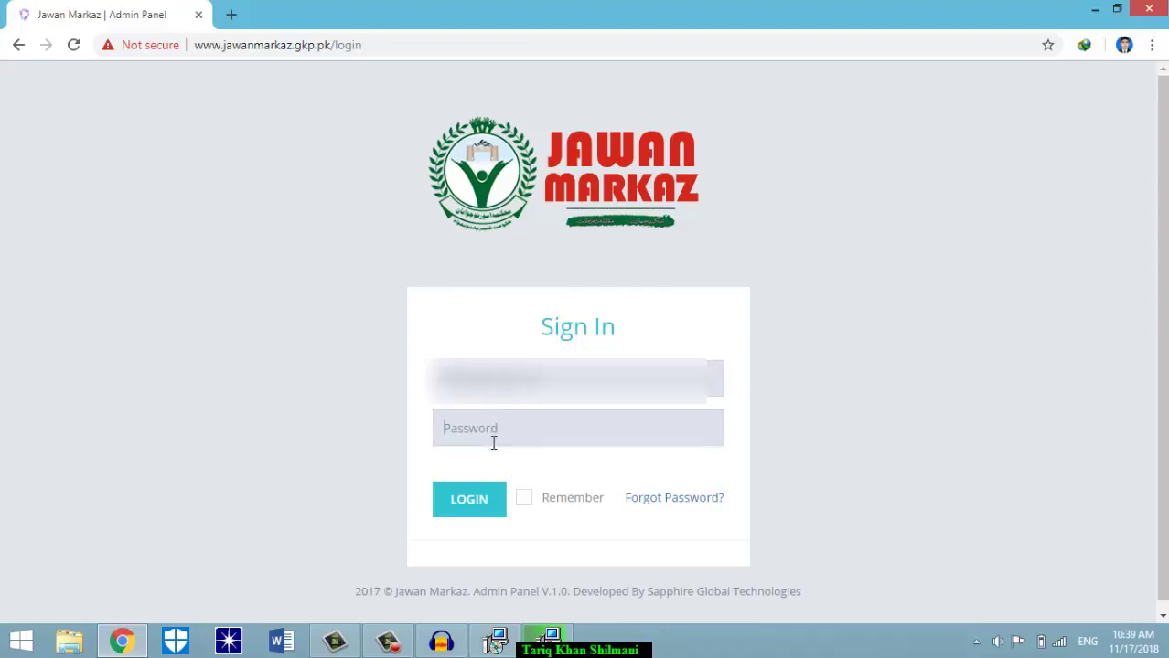
type("***")
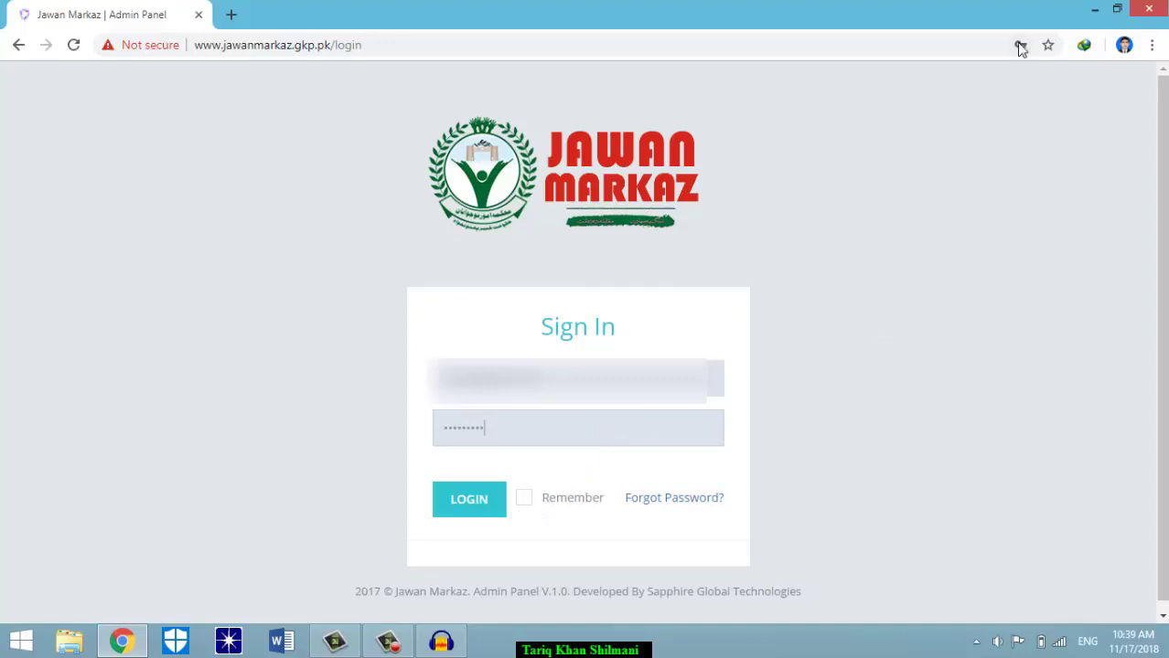
left_click(476, 501)
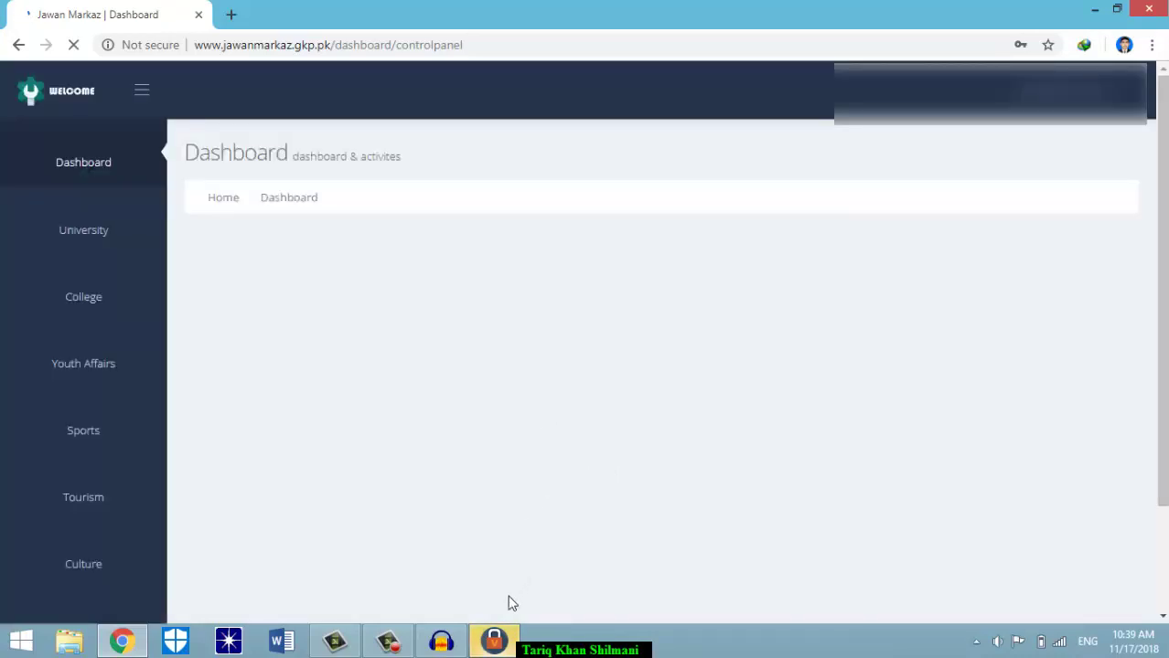
- Switch to Visual Watermark to check its main window, and minimize it
left_click(494, 643)
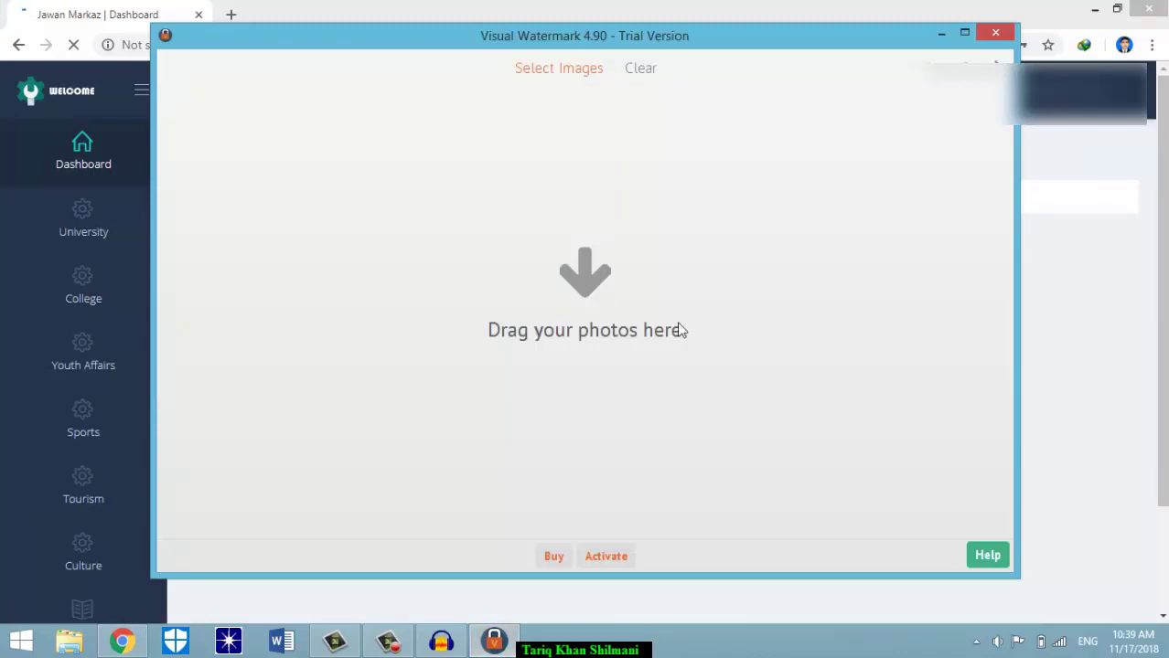
left_click(941, 34)
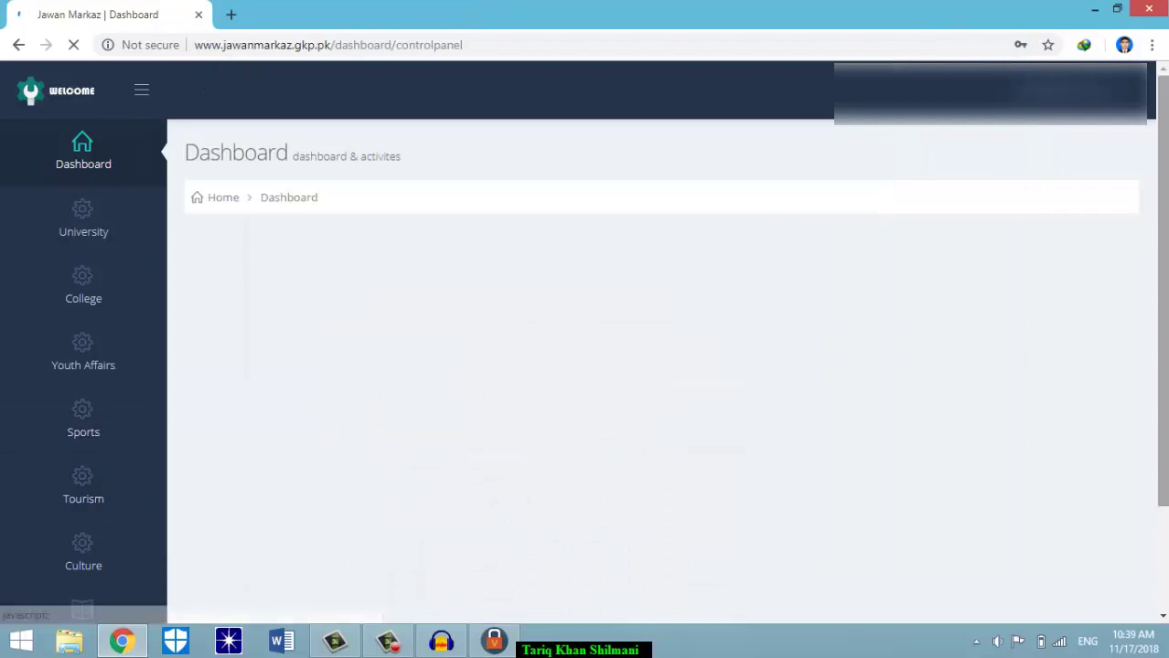
- Open the Jobs section of the admin dashboard and bring the managed jobs table into view
scroll(666, 366, "down", 1)
scroll(556, 264, "down", 1)
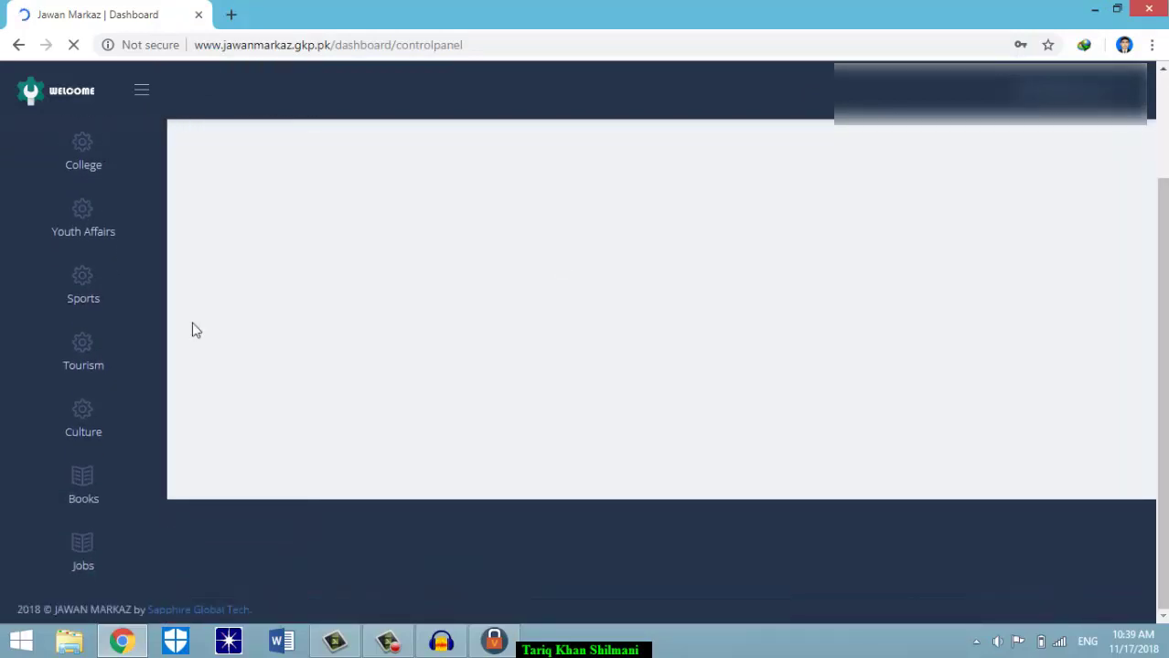
left_click(120, 542)
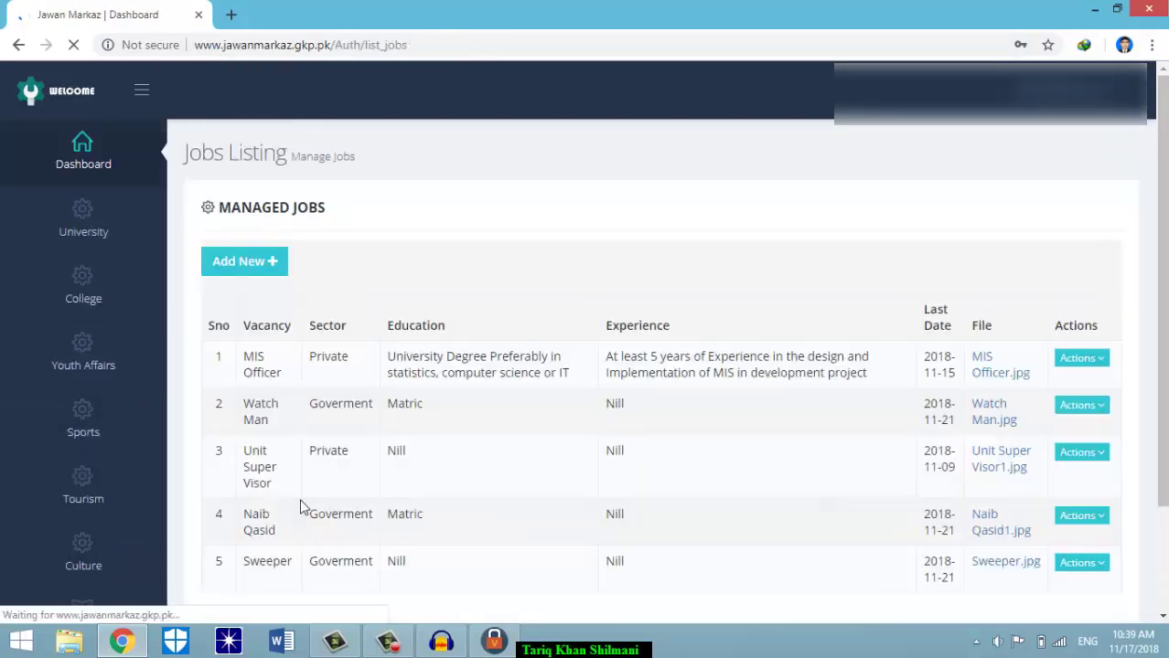
scroll(1162, 229, "down", 1)
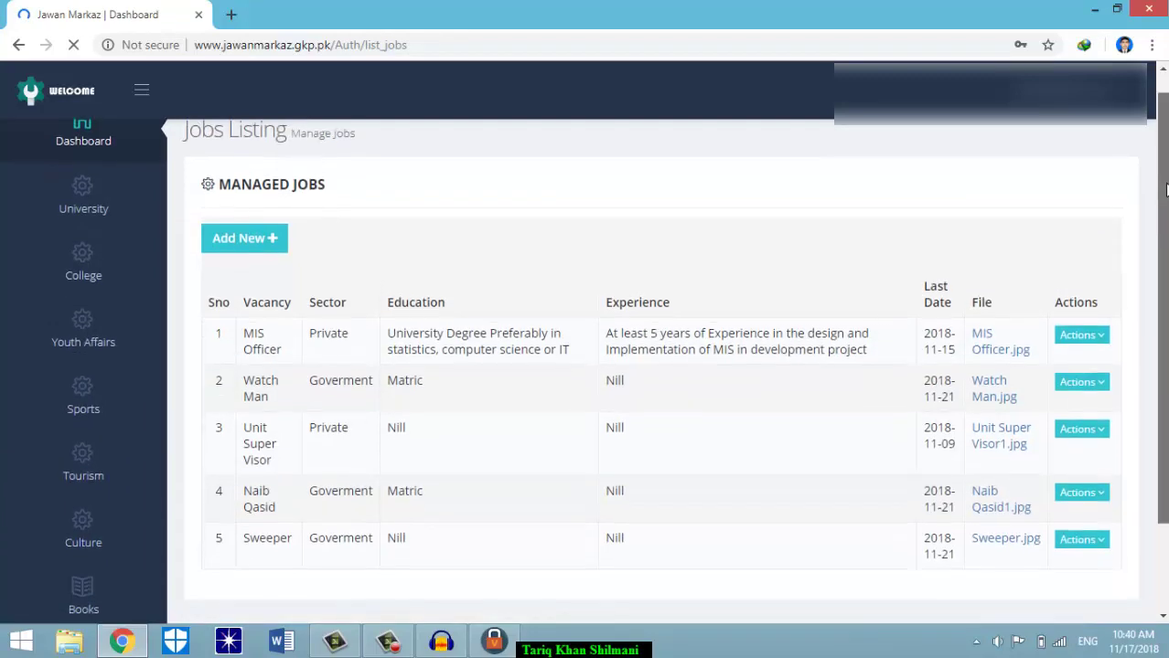
left_click_drag(1163, 224, 1165, 239)
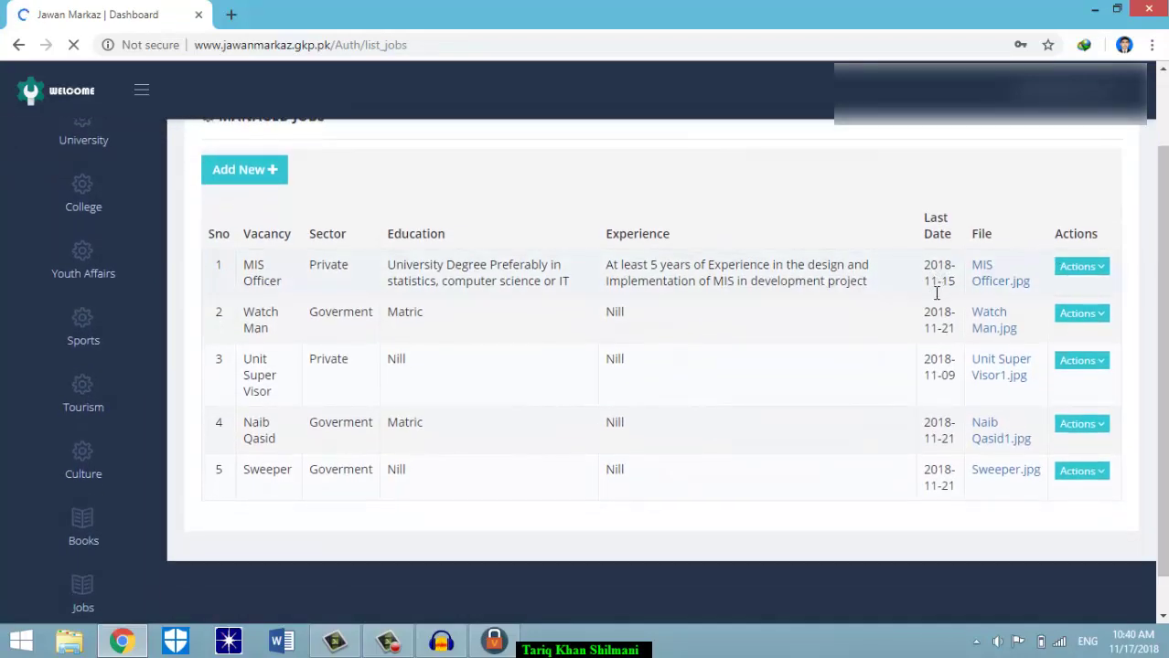
- Try to delete the MIS Officer job, and delete the Unit Super Visor job from the managed jobs
left_click(1087, 271)
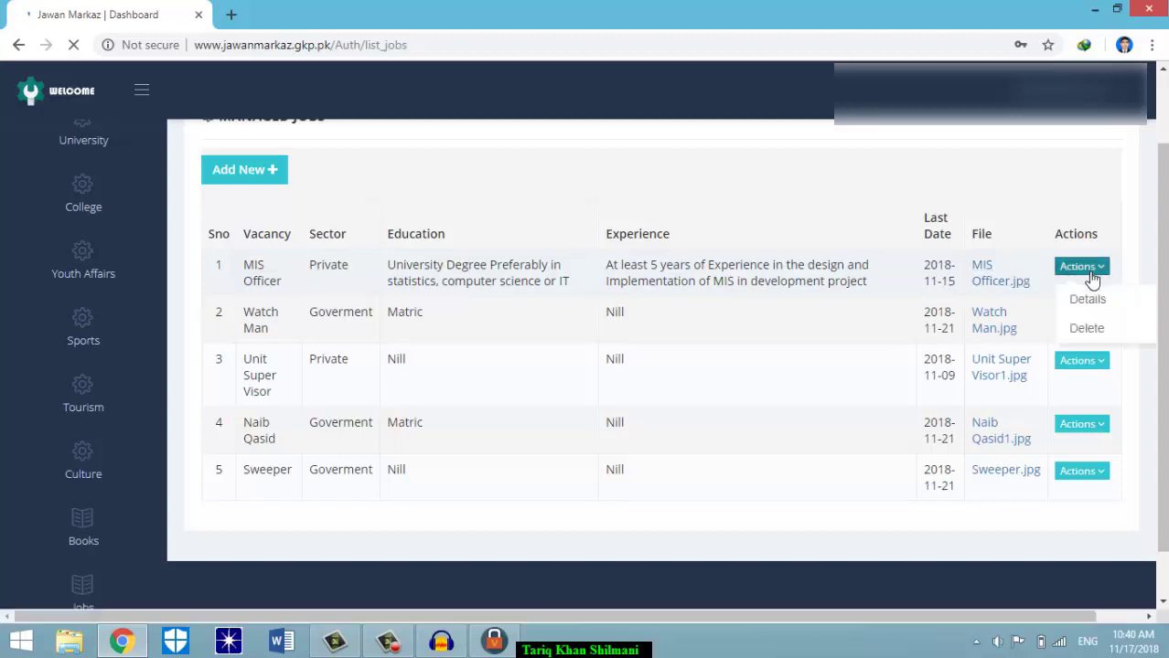
left_click(1089, 327)
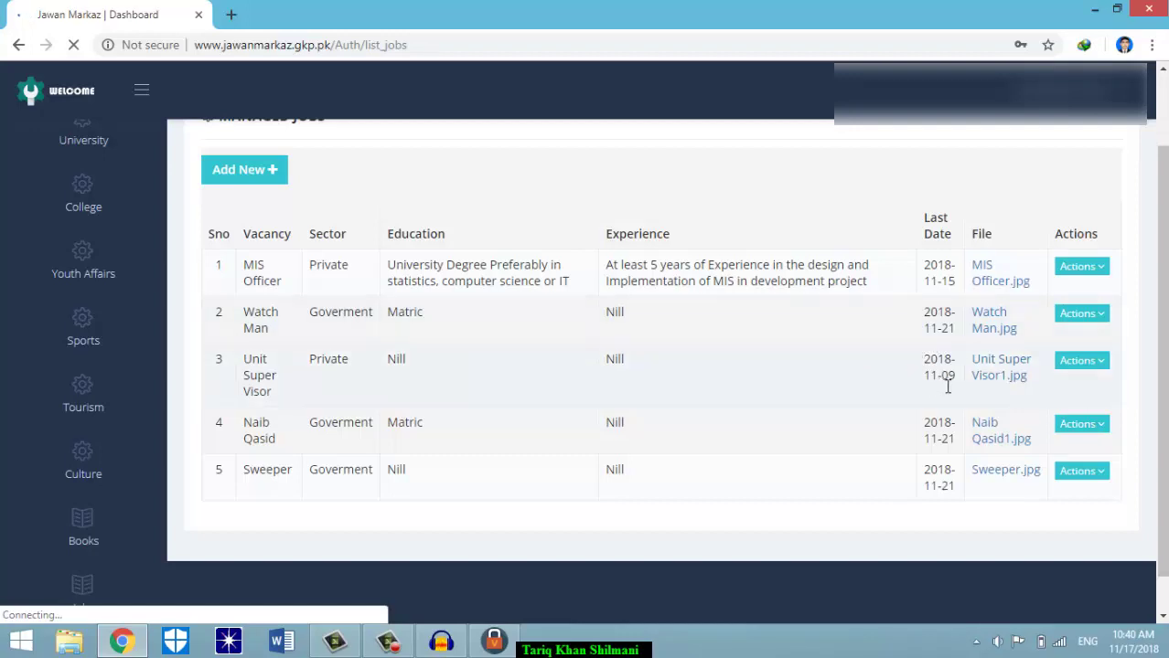
left_click(1090, 364)
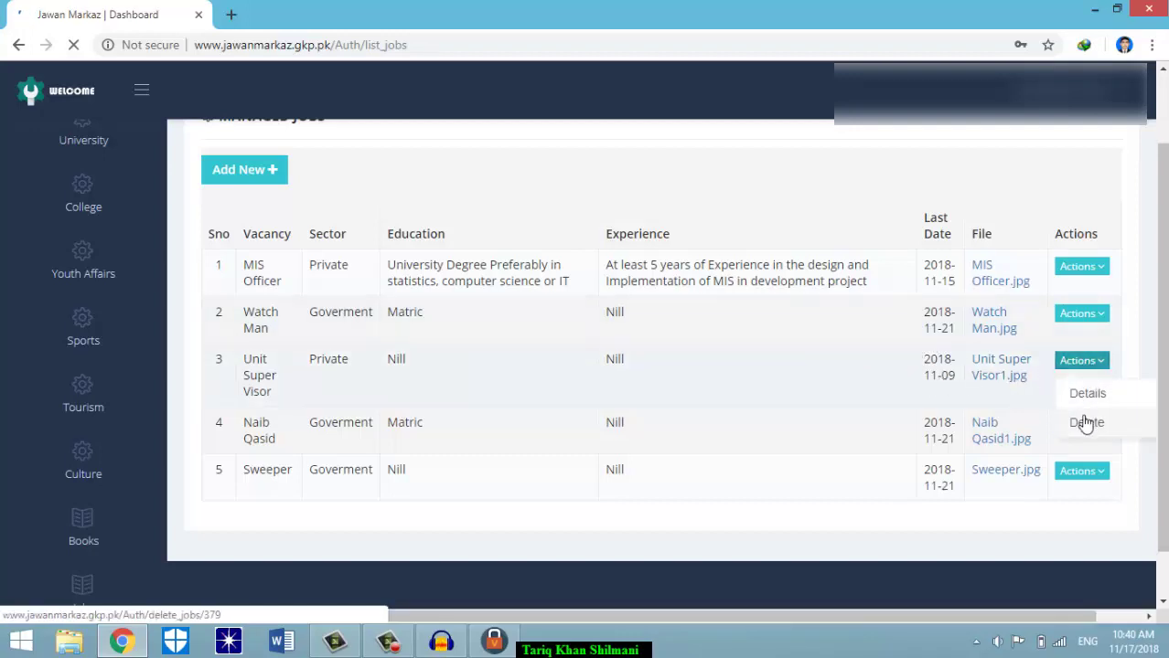
left_click(1085, 422)
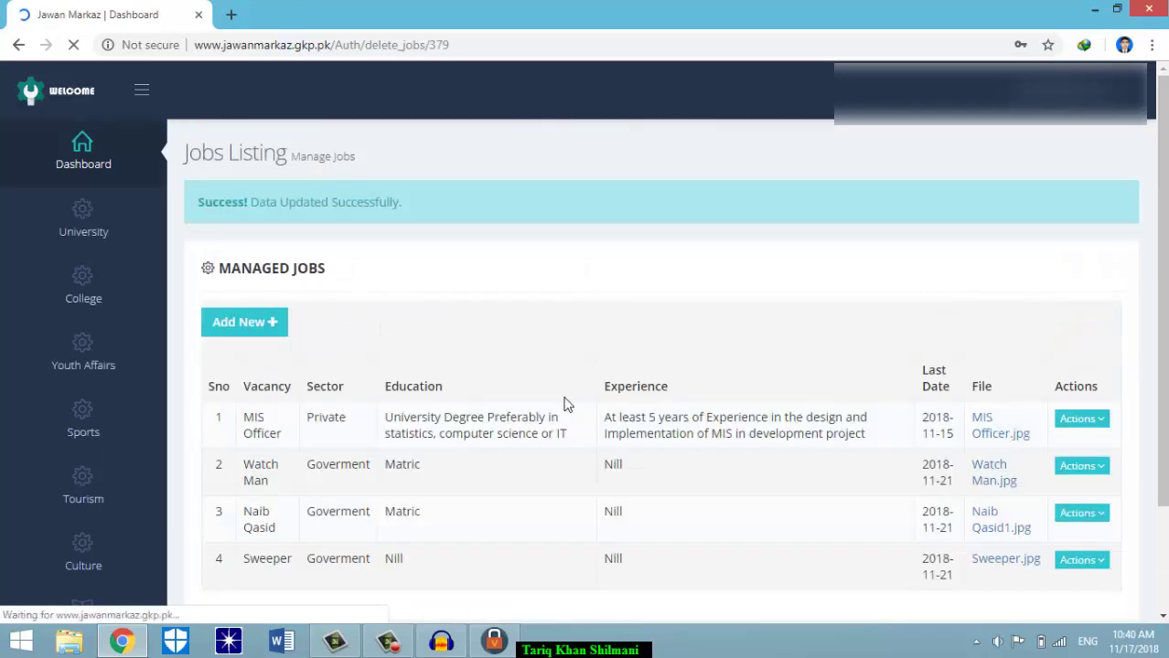
- Delete the MIS Officer job from the managed jobs, closing the browser's save-password prompt
scroll(1166, 239, "down", 1)
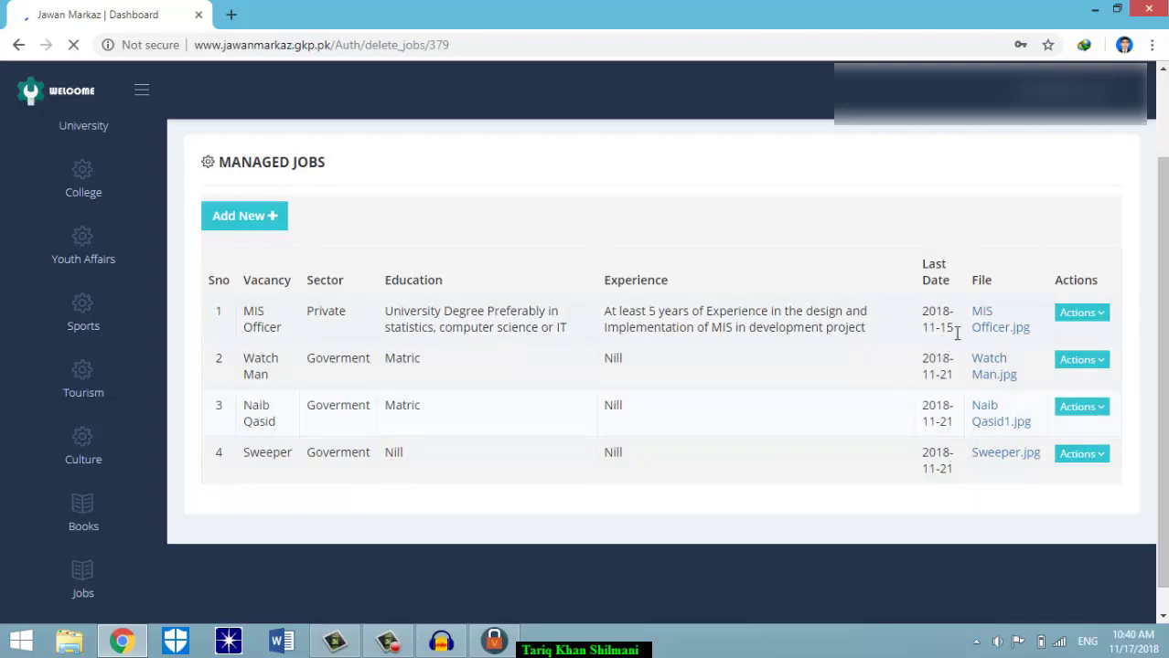
left_click(1082, 313)
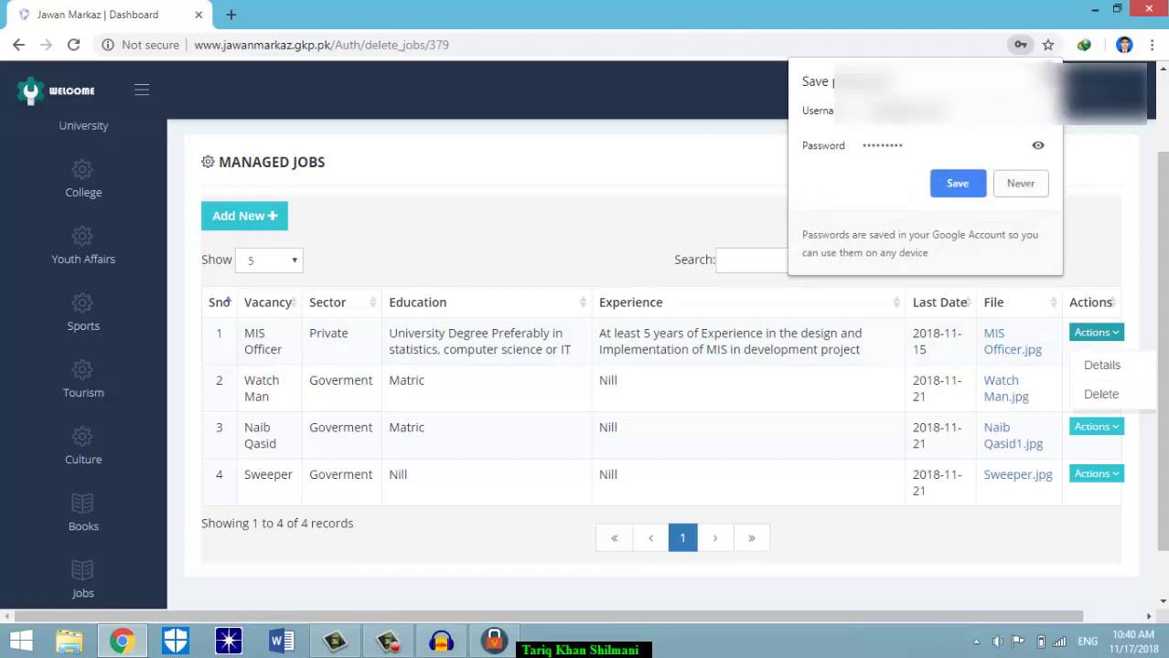
left_click(957, 183)
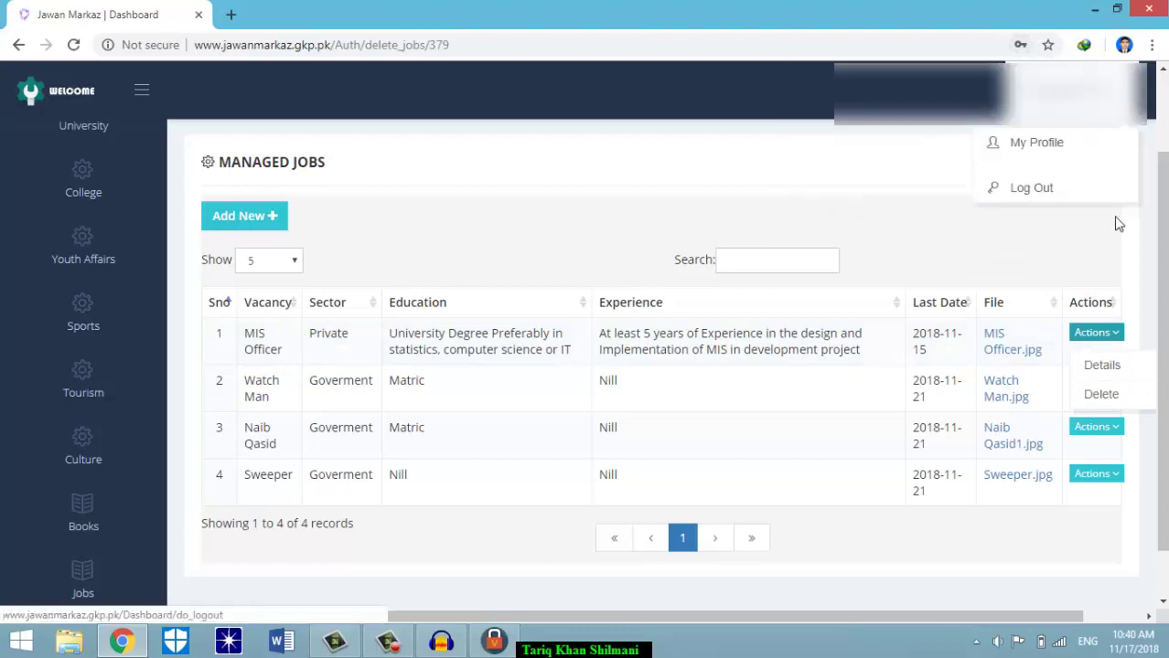
left_click(1101, 398)
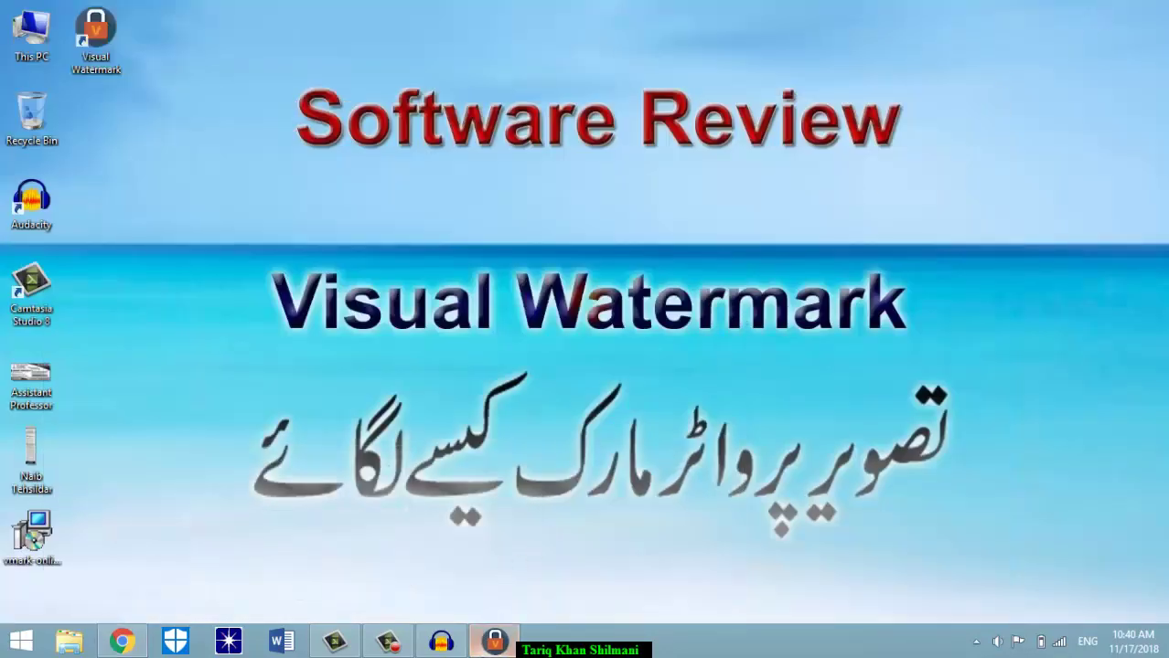
- Close Visual Watermark and launch it again through a system search for Visual Watermark
left_click(494, 641)
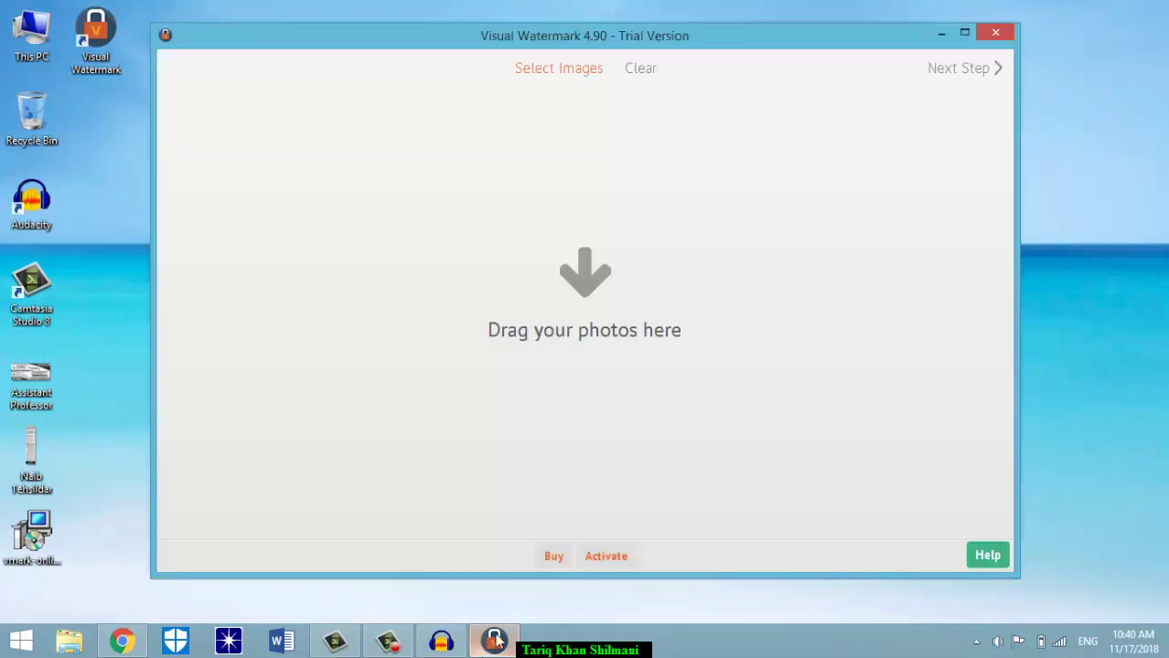
left_click(995, 32)
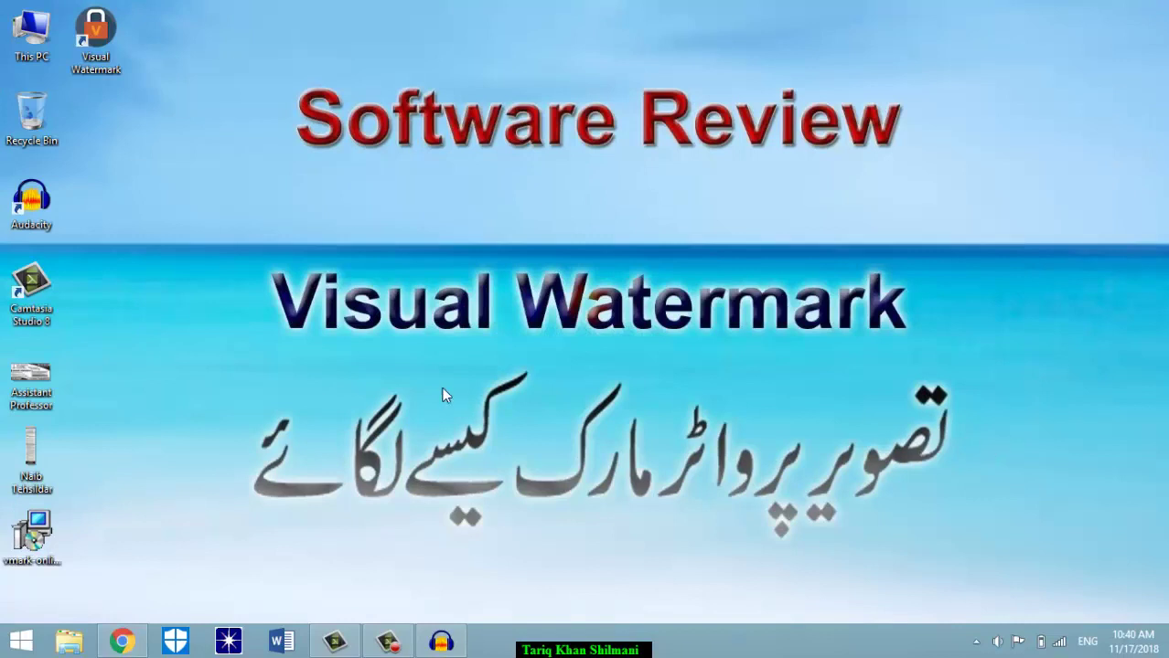
key("super+s")
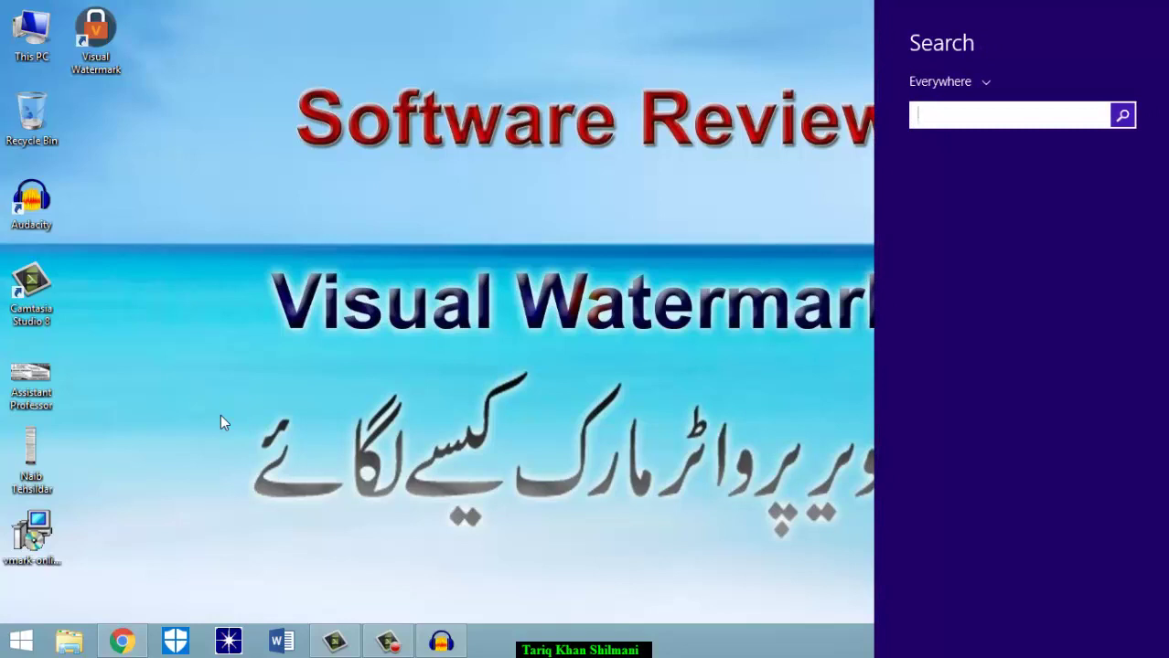
type("visual Watermark")
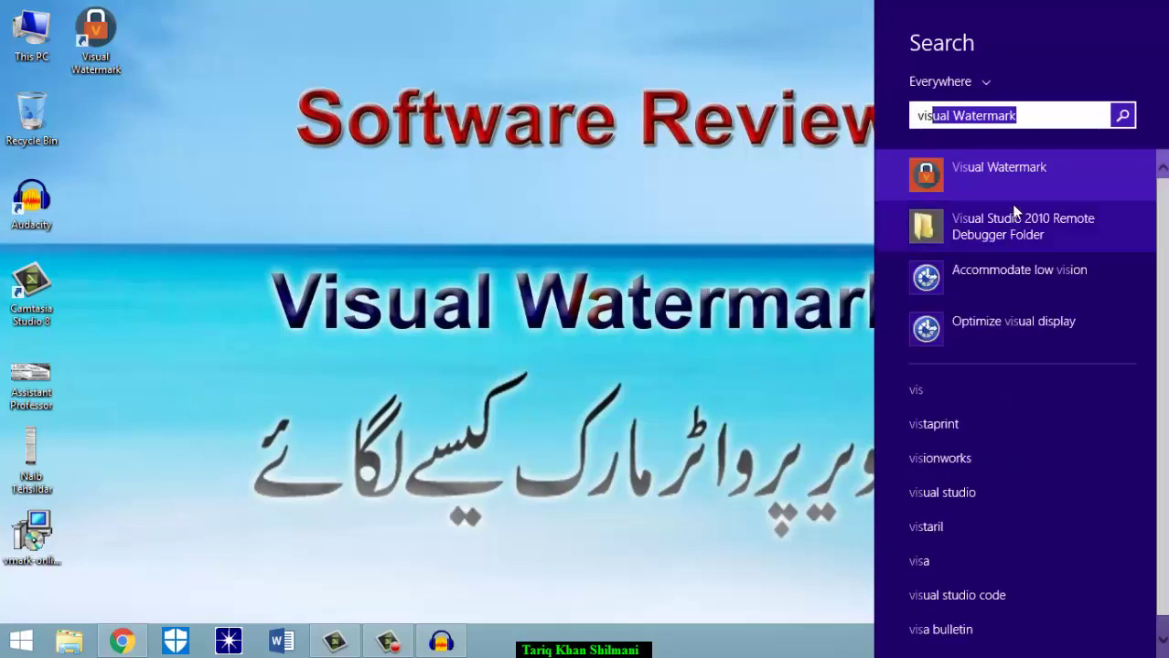
left_click(999, 185)
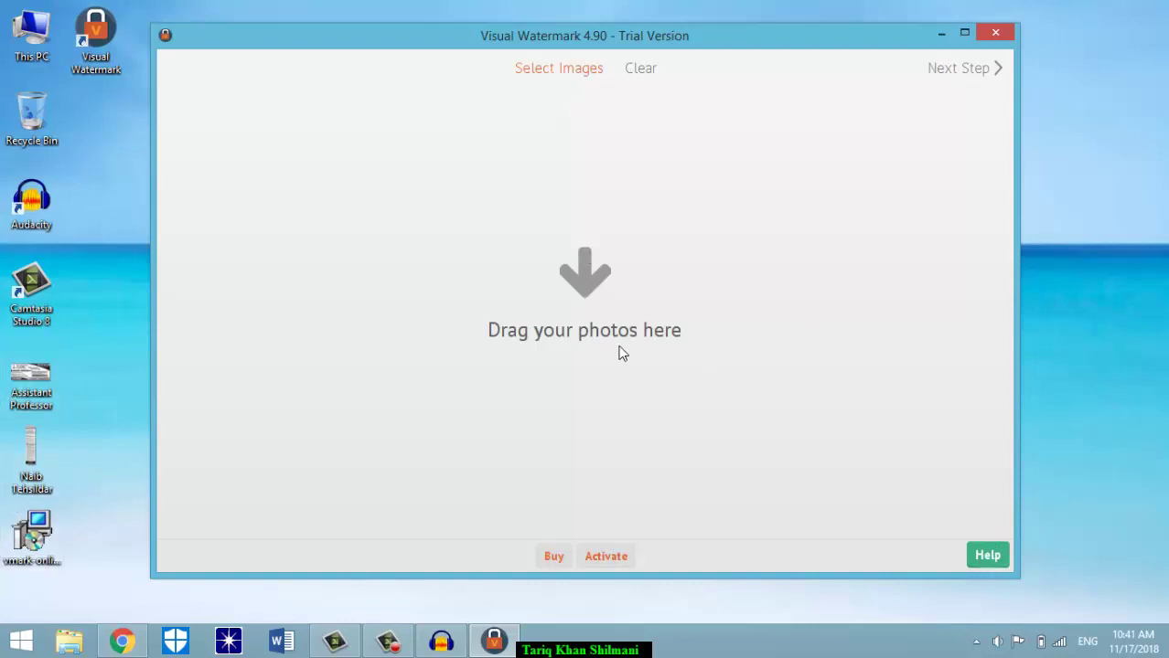
- Preview the Assistant Professor image from the desktop in the photo viewer, and close the viewer
left_click(43, 384)
double_click(43, 384)
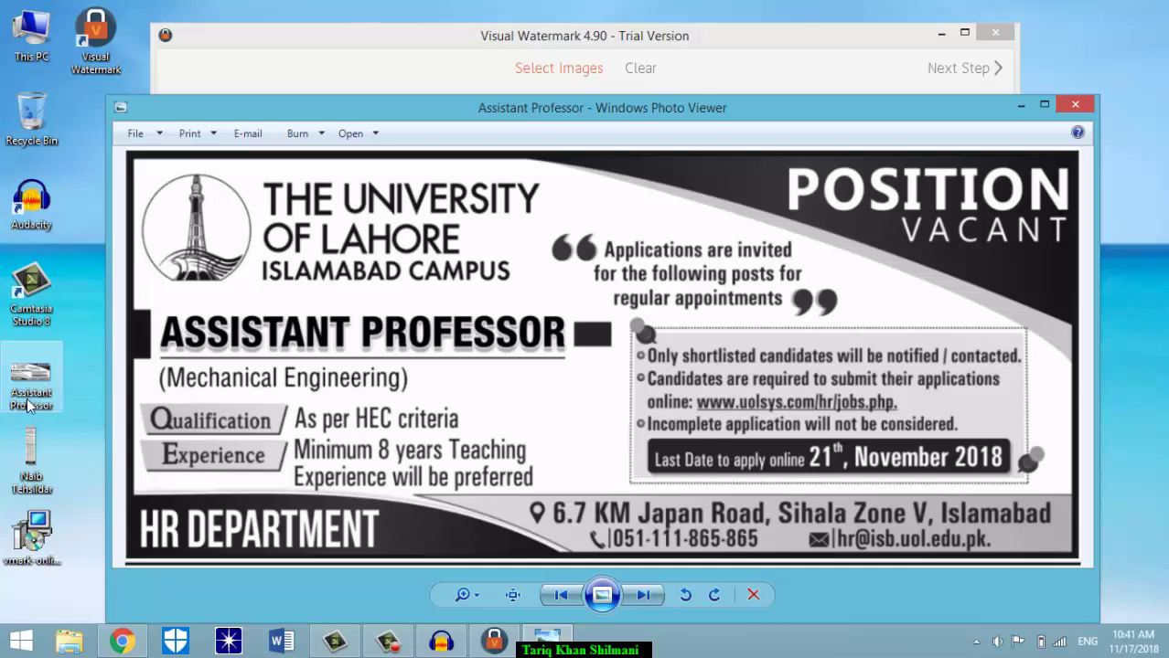
left_click(1073, 105)
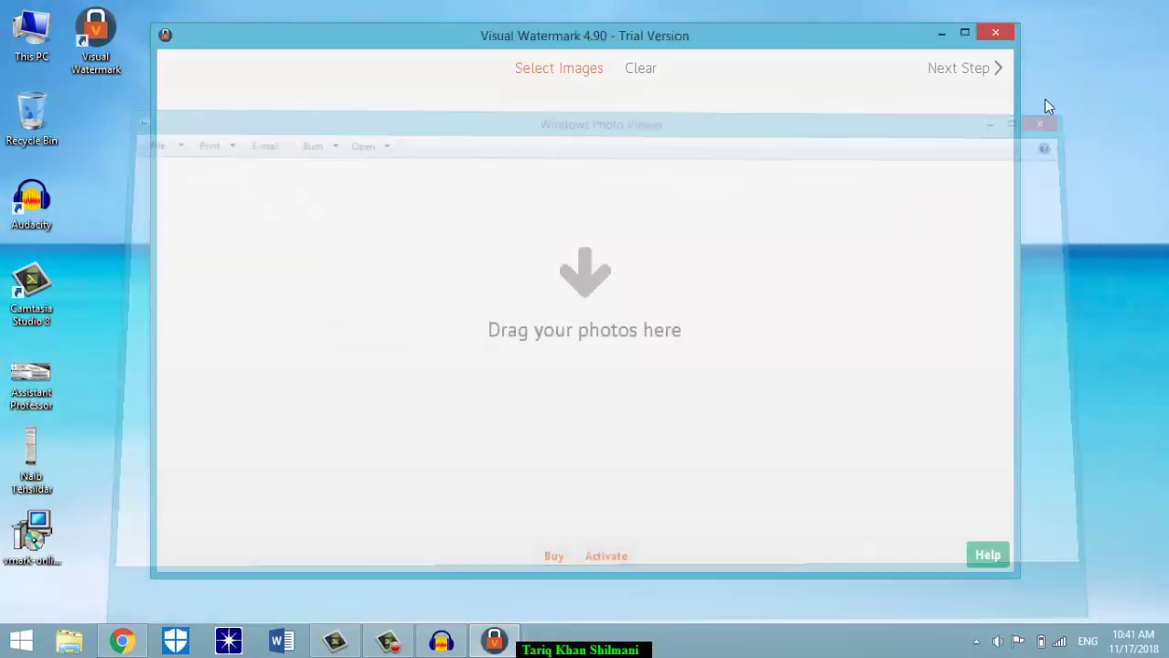
- Add the Assistant Professor and Naib Tehsildar images from the desktop for watermarking, and clear all loaded images
left_click_drag(31, 380, 492, 356)
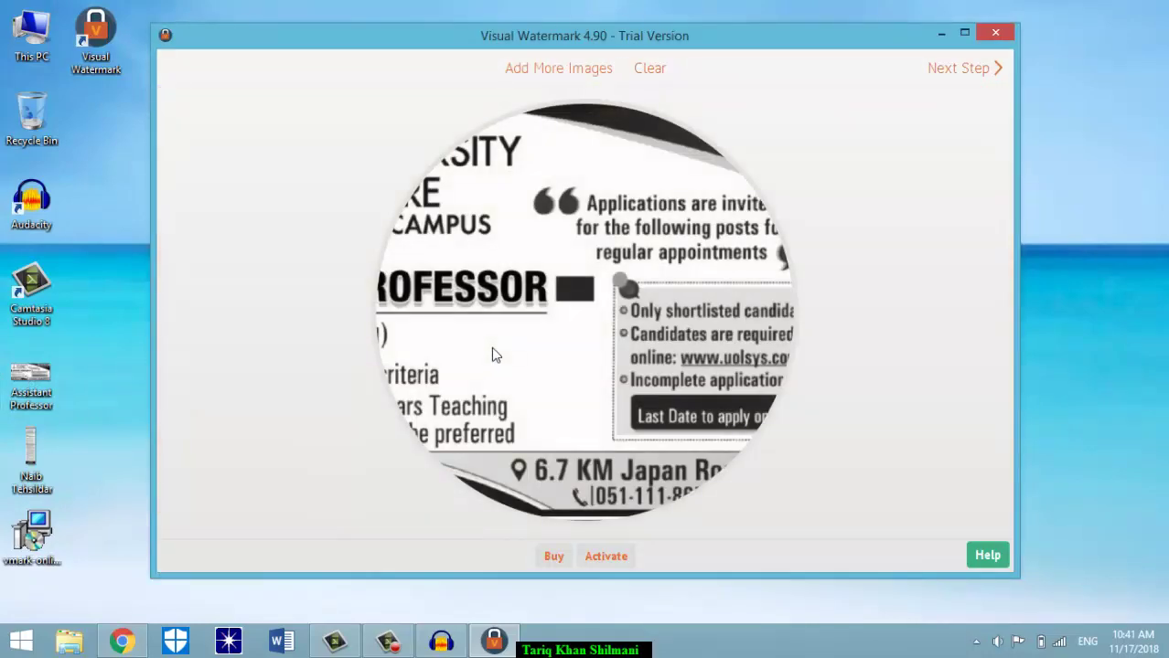
left_click(646, 72)
left_click_drag(31, 380, 530, 334)
left_click(560, 68)
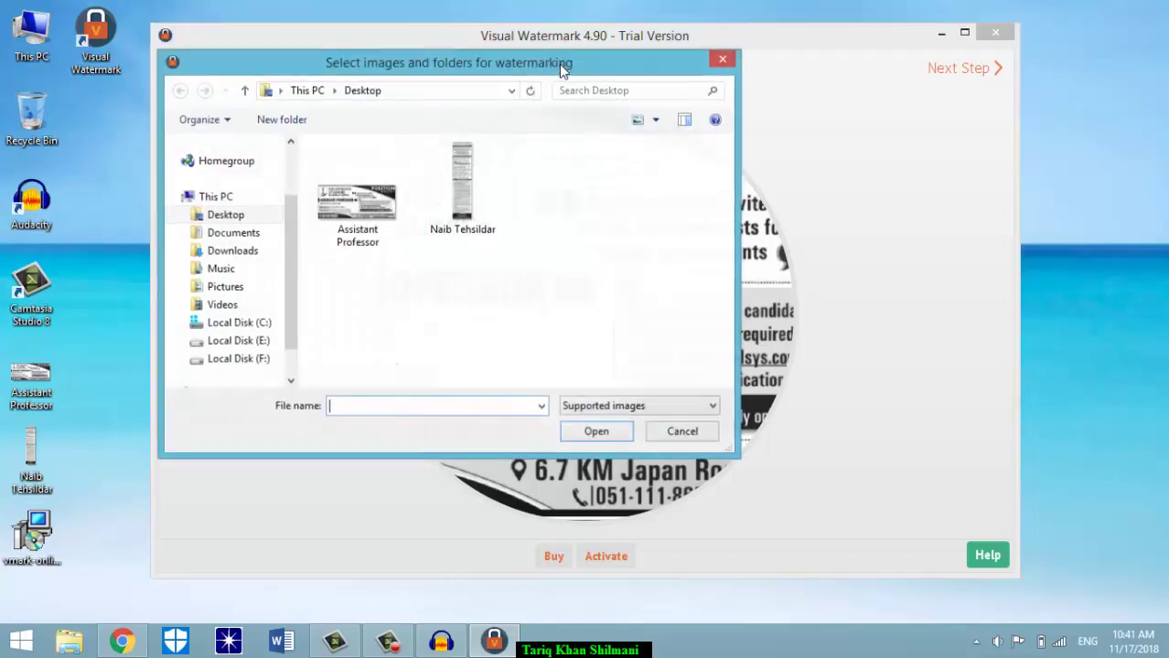
double_click(462, 206)
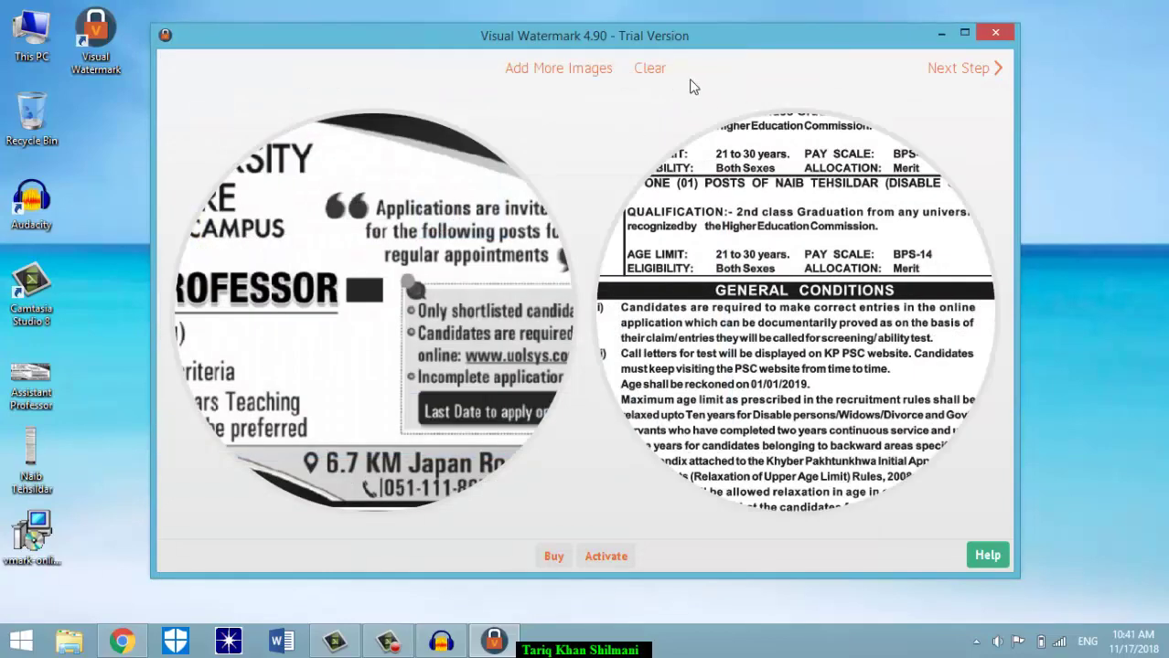
left_click(652, 73)
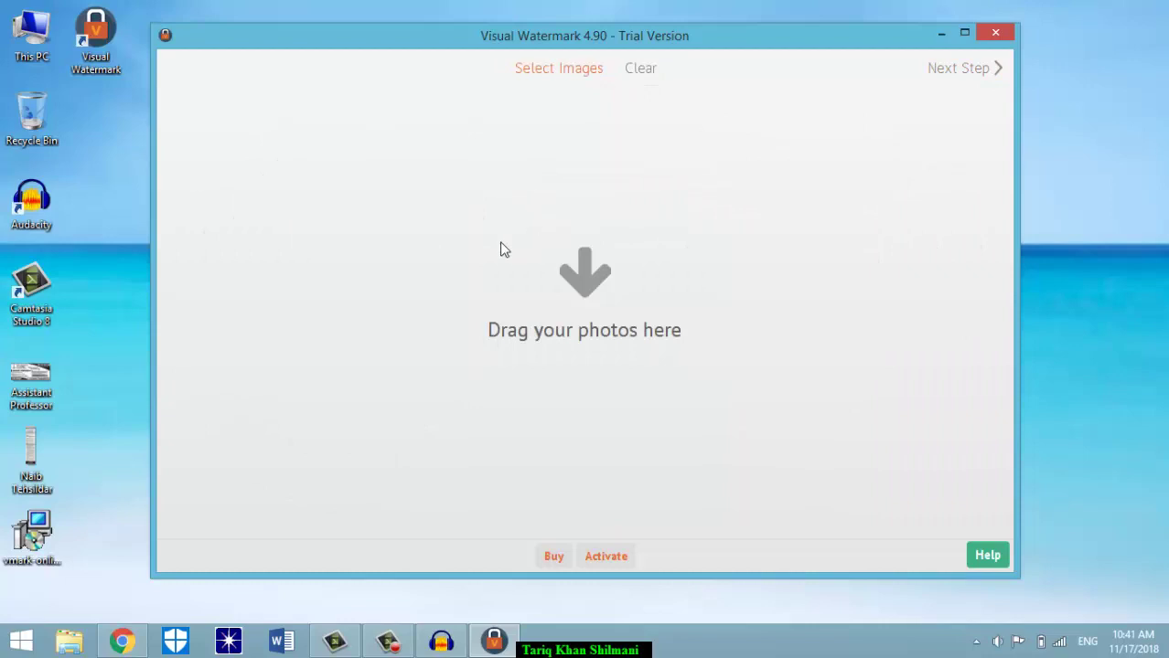
- Load the Assistant Professor image from the desktop, proceed to the watermark editing stage and dismiss its hint
left_click(541, 70)
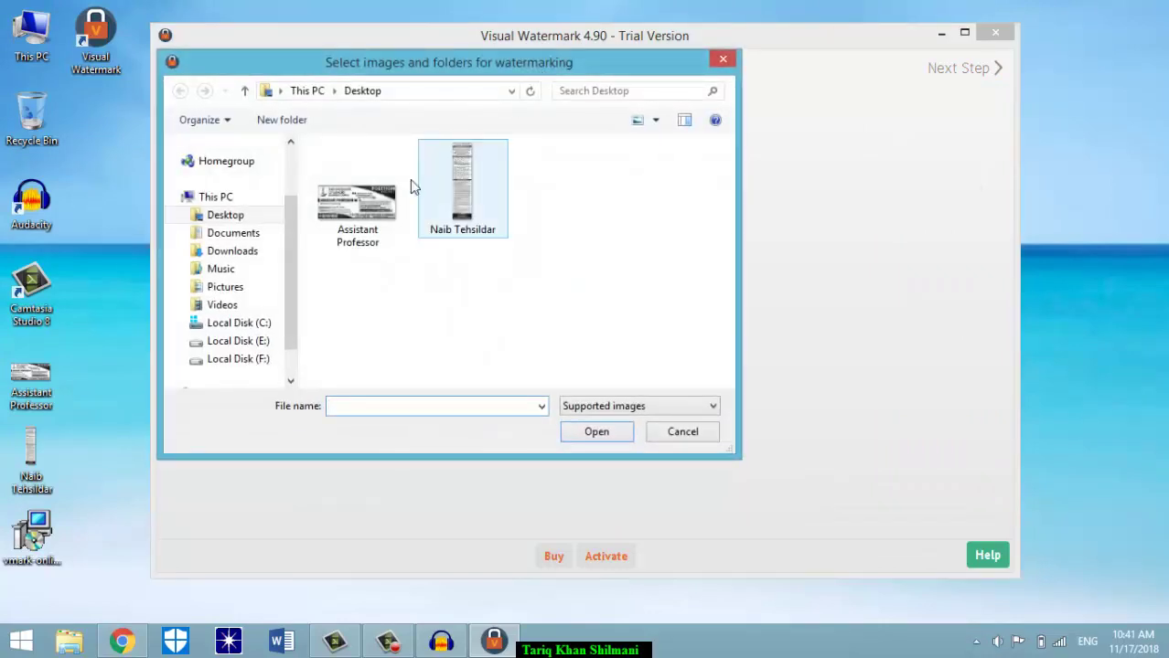
double_click(364, 216)
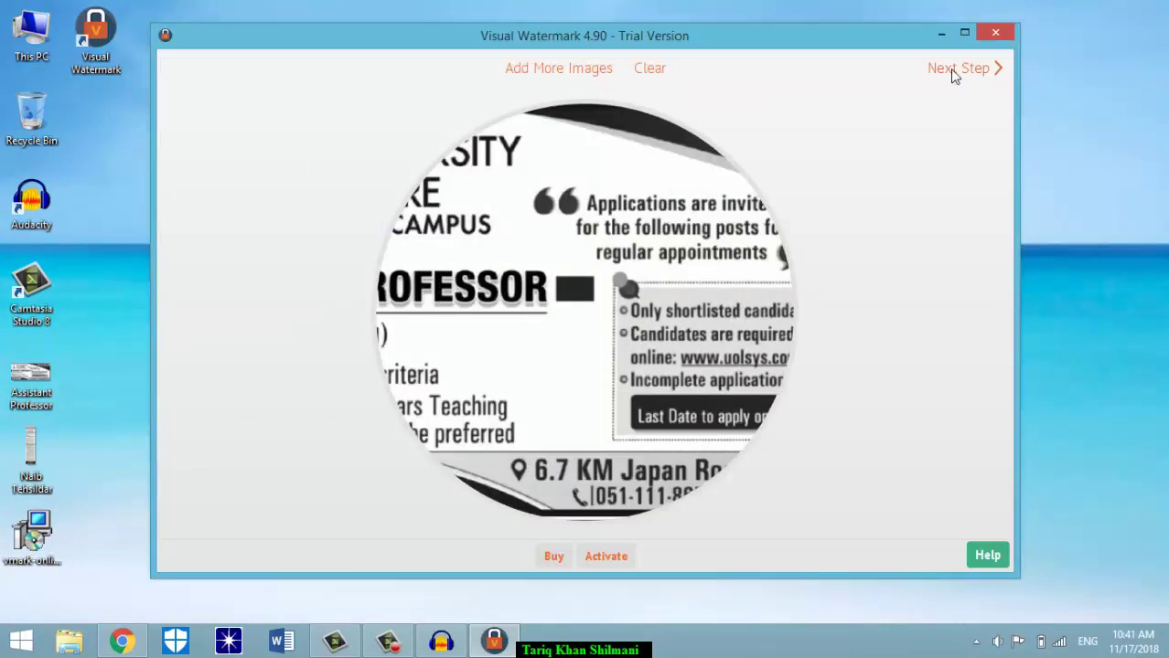
left_click(951, 71)
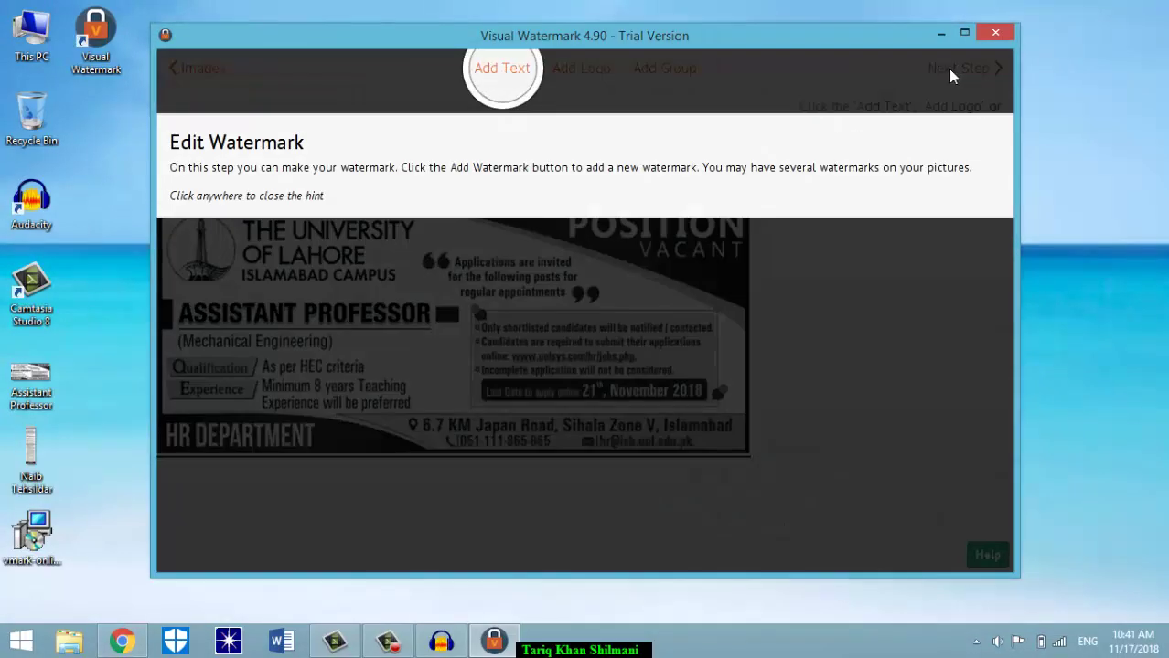
left_click(220, 199)
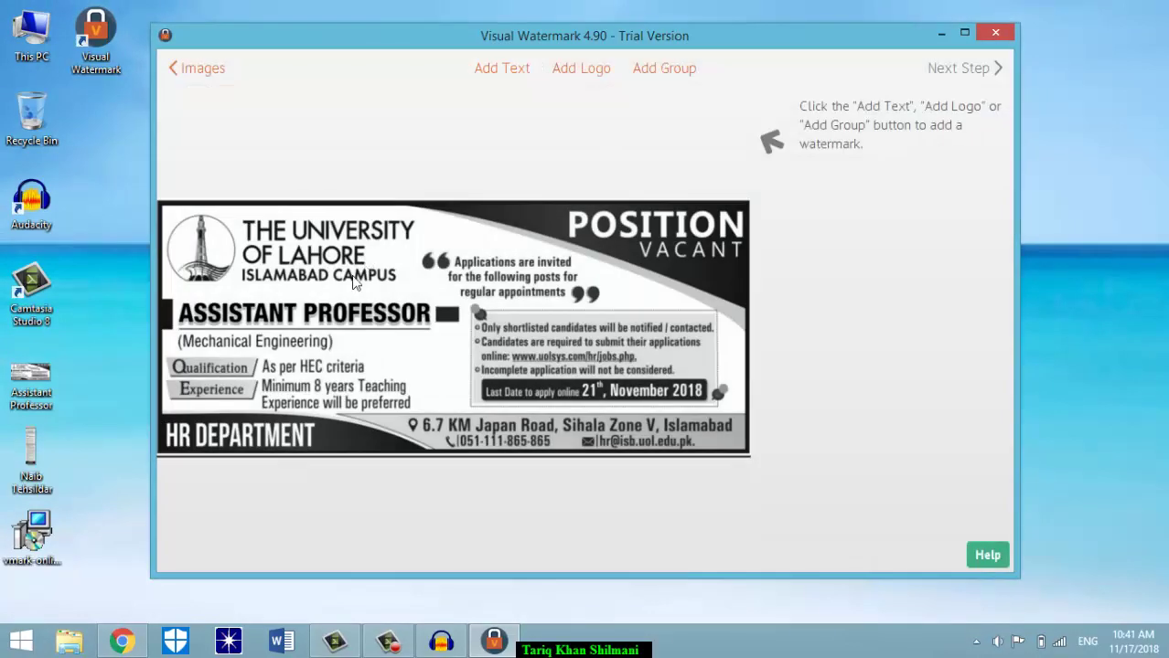
left_click(501, 69)
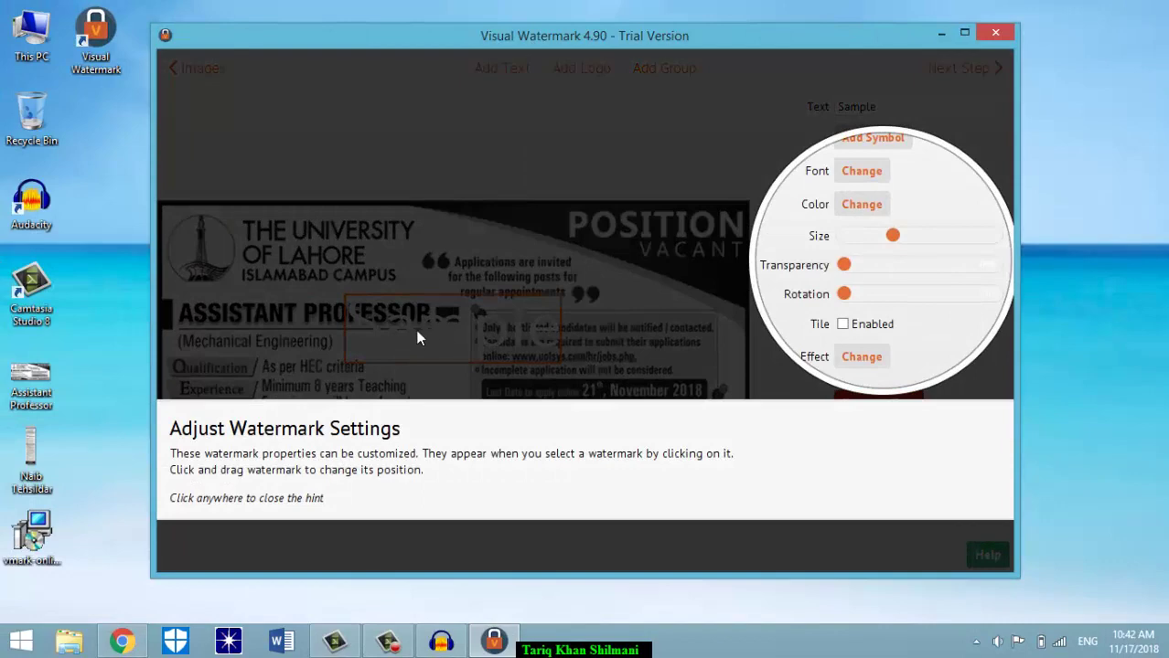
left_click(402, 336)
double_click(861, 116)
left_click(861, 116)
double_click(862, 117)
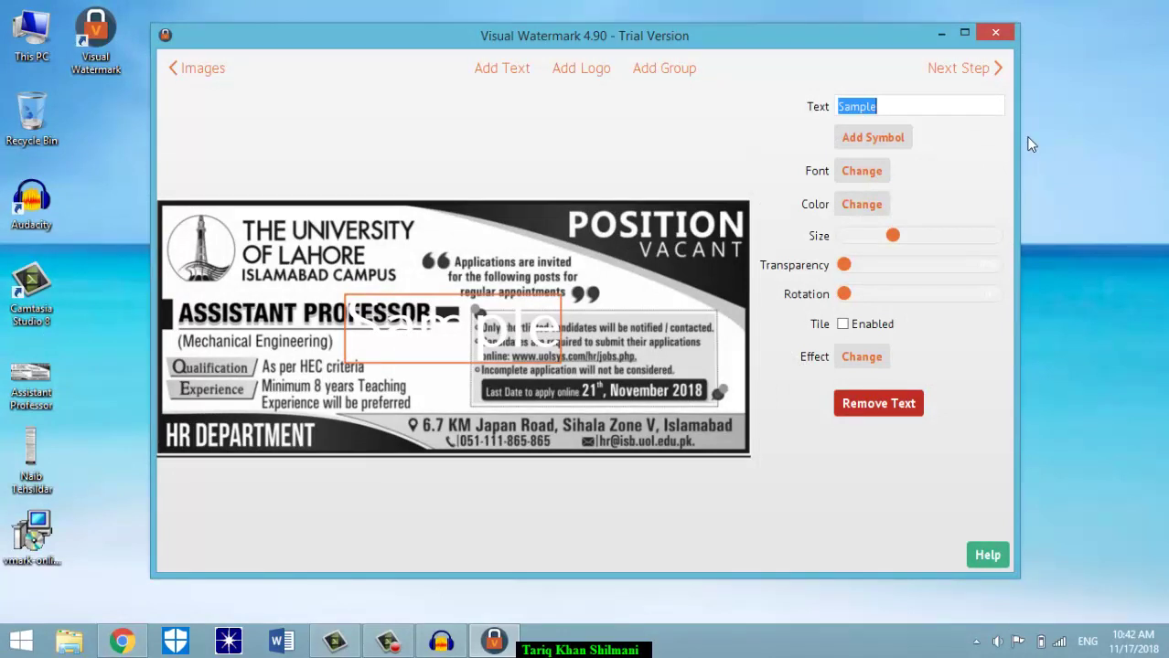
type("www")
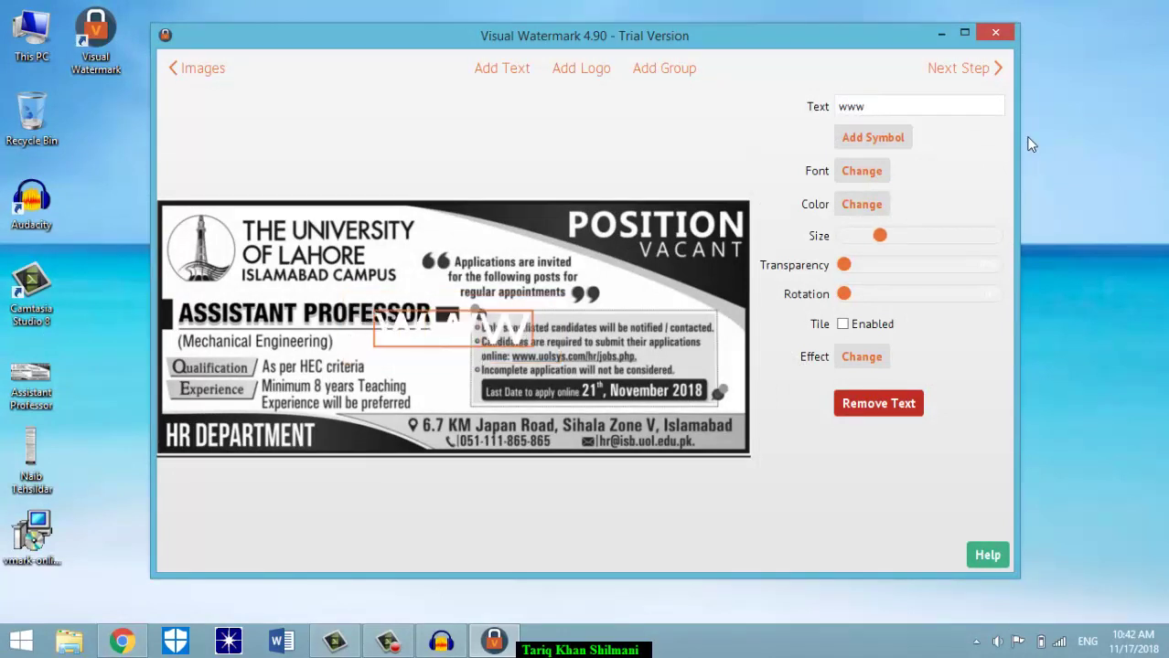
type(".ja")
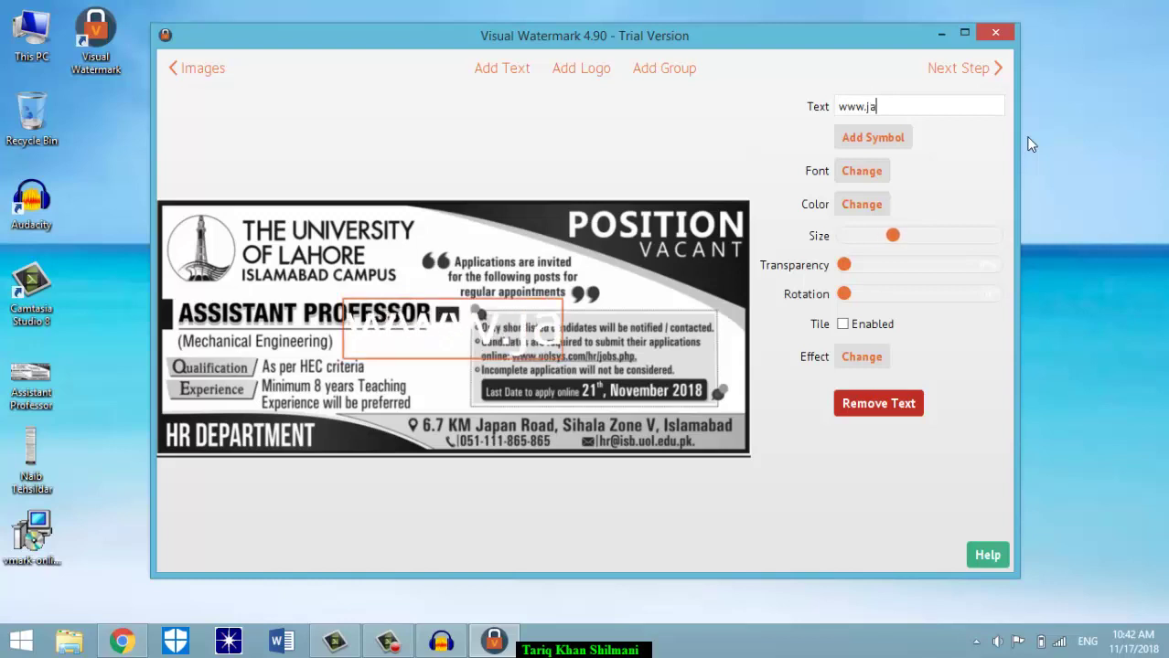
type("wanma")
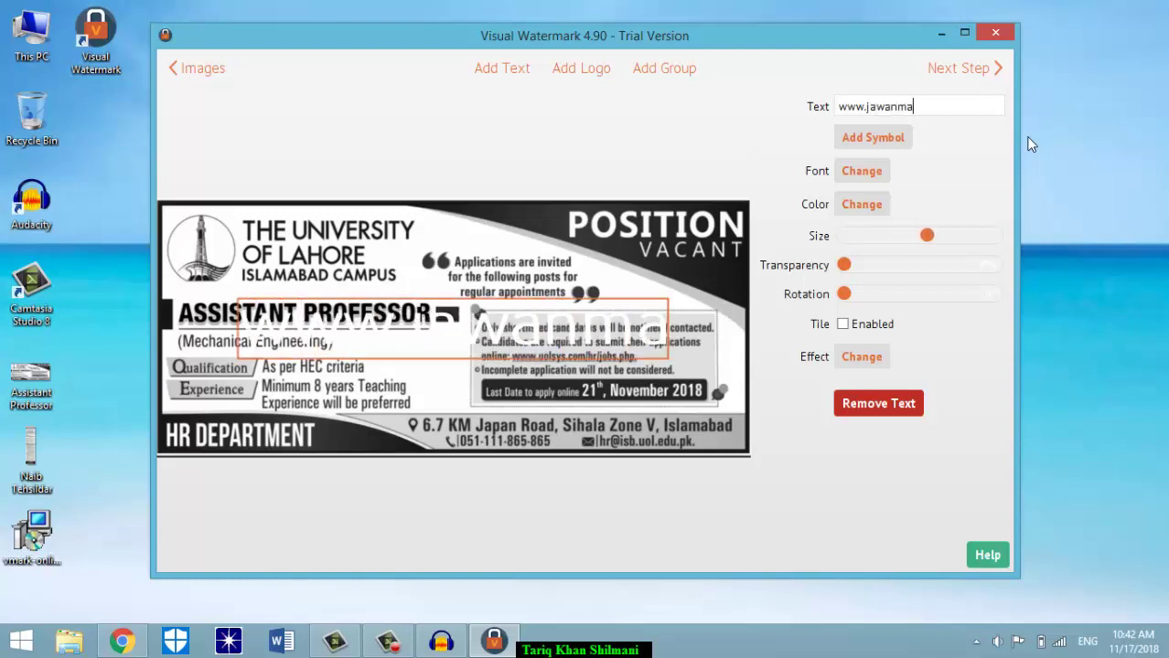
type("rkaz.")
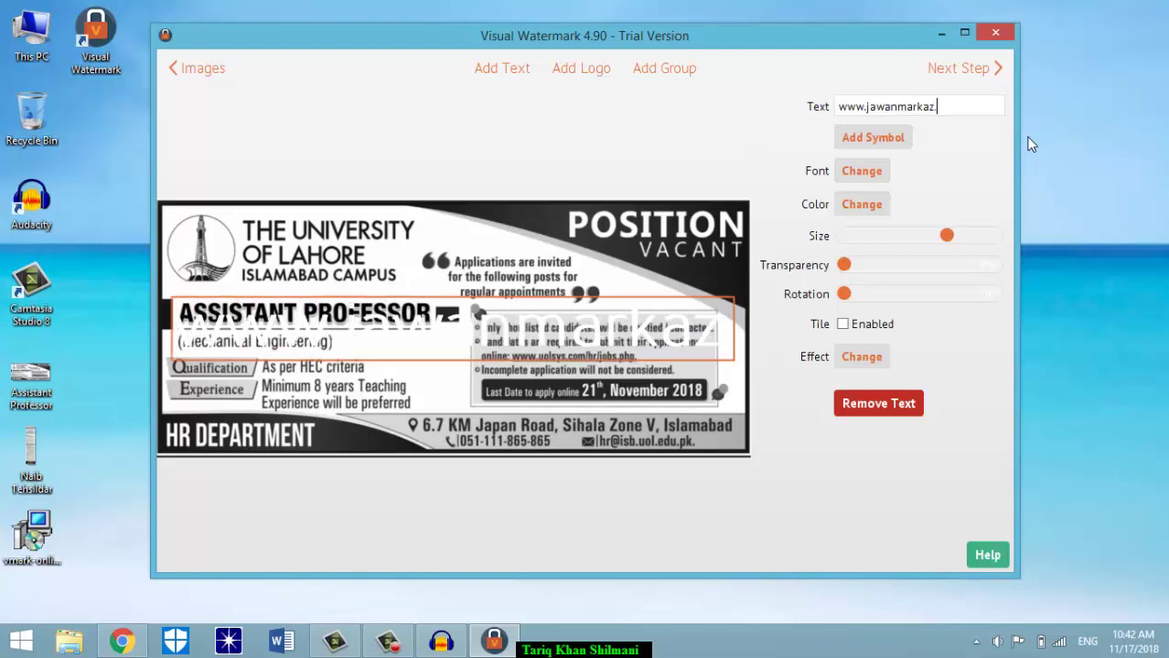
type("gkp.pk")
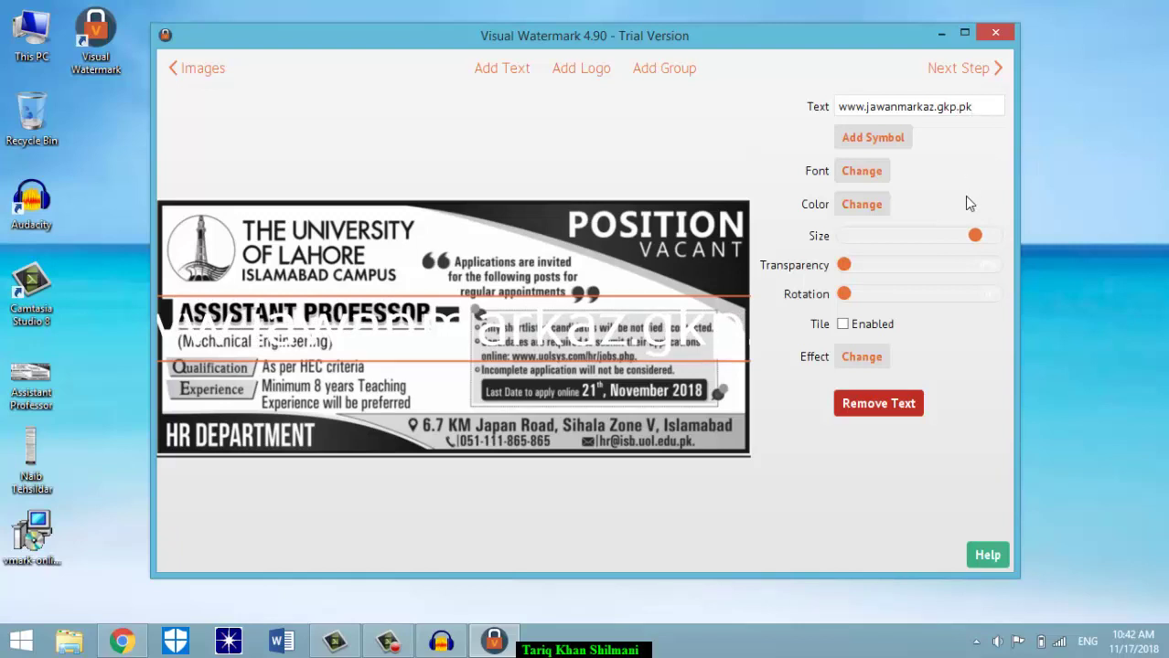
- Change the color of the watermark text to dark blue using the preset swatches
left_click(860, 206)
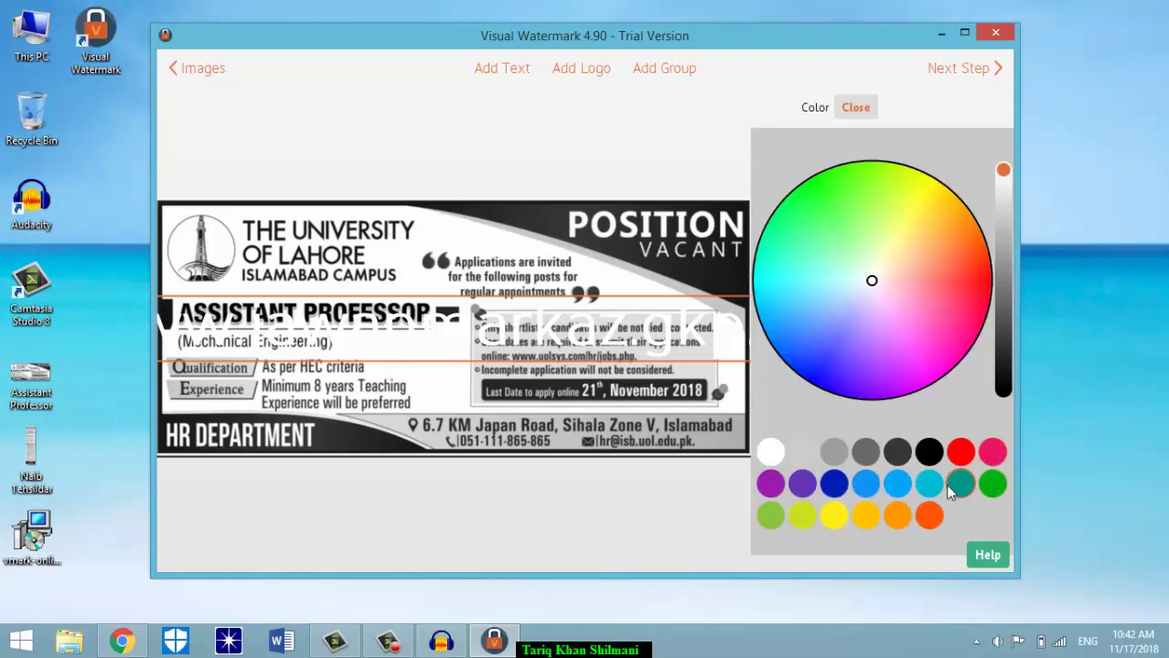
left_click(834, 485)
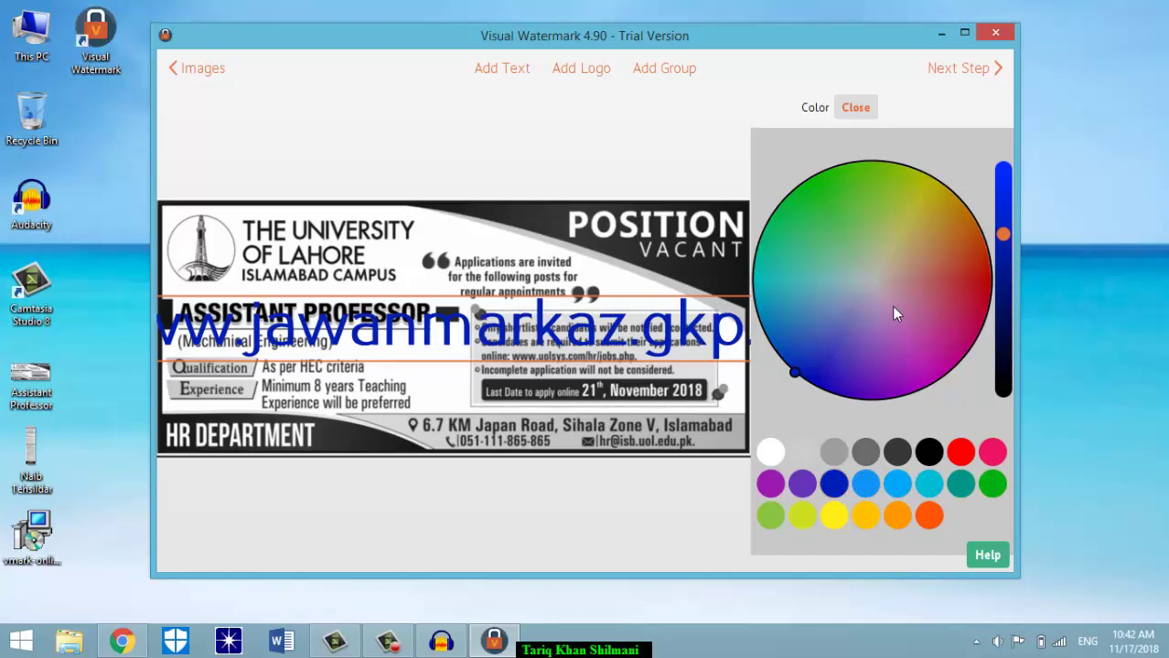
left_click(847, 112)
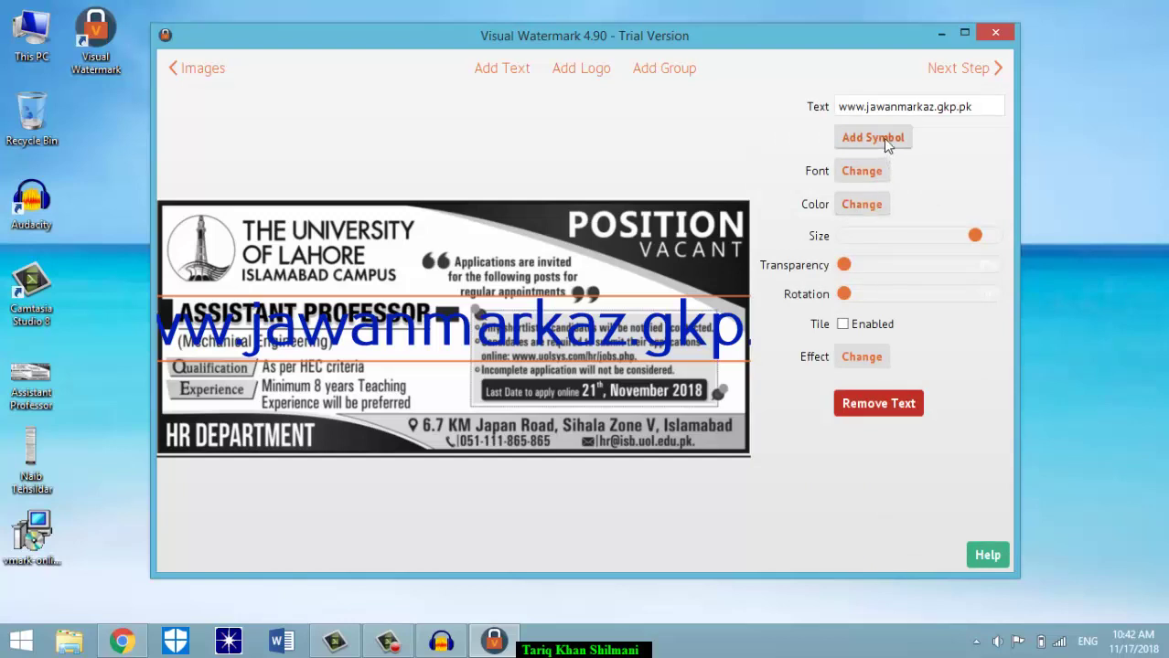
- Reduce the watermark text size so the whole address fits within the image width, and rotate it 20°
left_click_drag(975, 238, 939, 245)
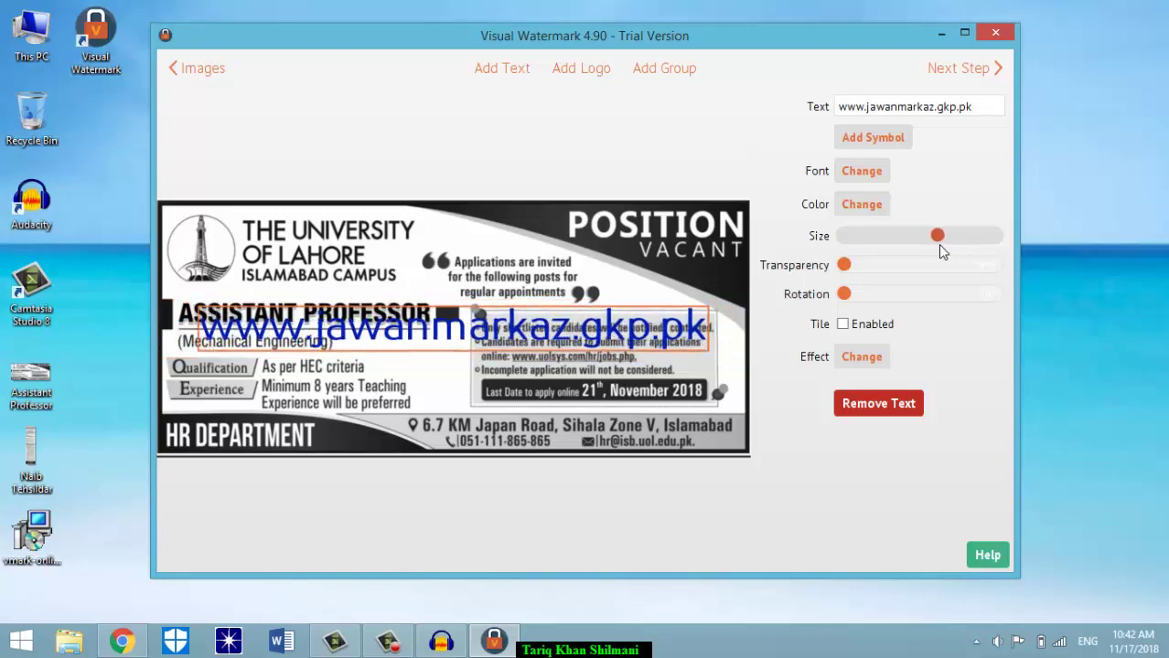
left_click_drag(846, 267, 854, 306)
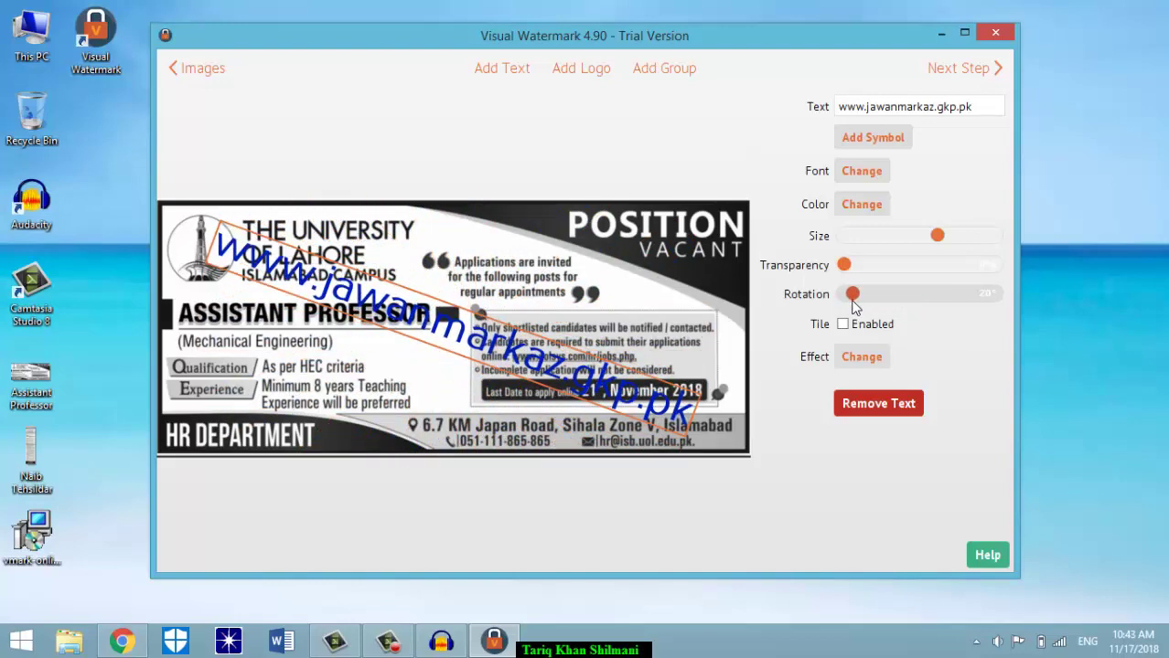
- Try tiling the watermark text across the image, and turn tiling off again
left_click(843, 325)
left_click(842, 324)
left_click(842, 325)
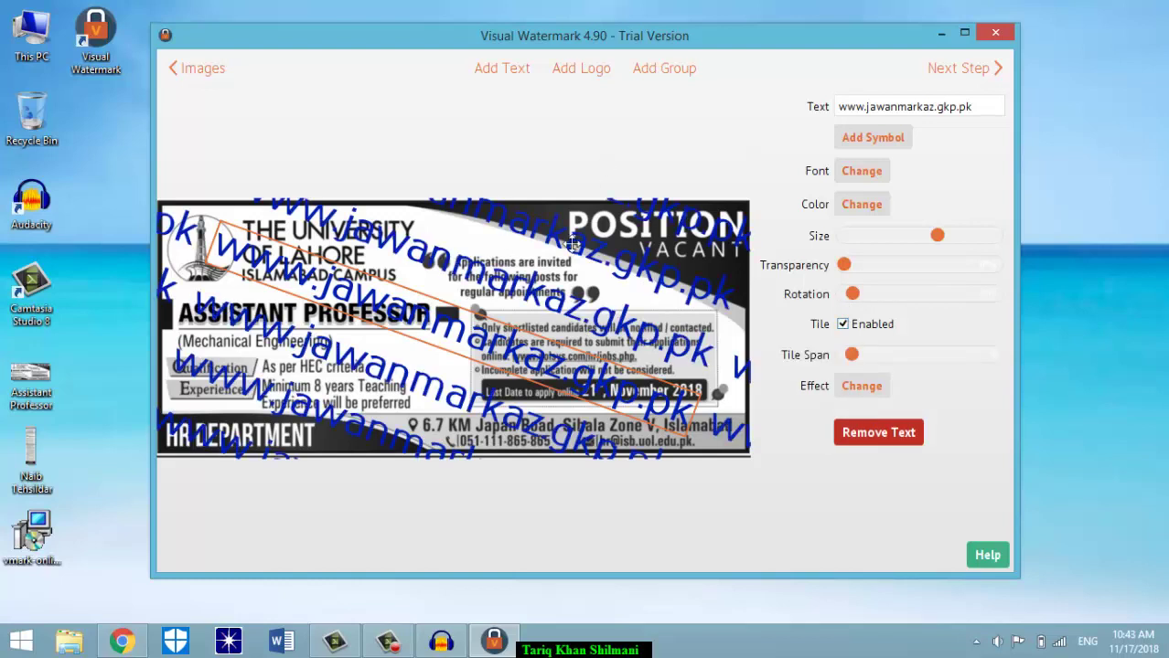
left_click(842, 324)
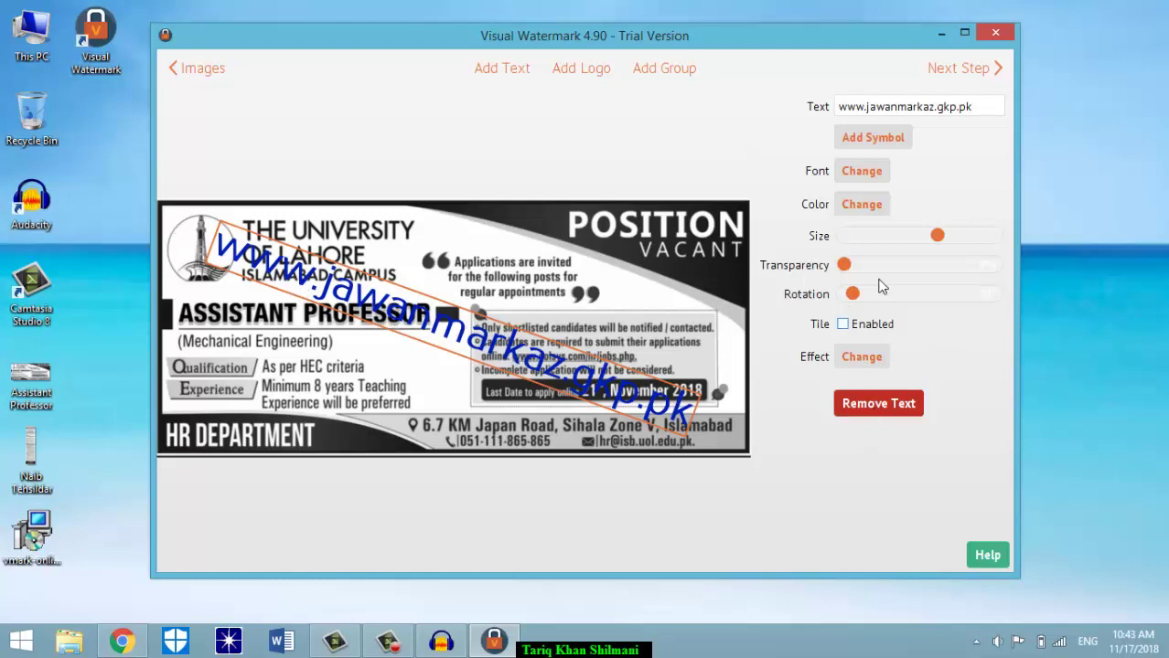
- Try the Poker Night, Poor Richard and bold Pfenning fonts on the watermark text, and return to regular Pfenning
left_click(862, 171)
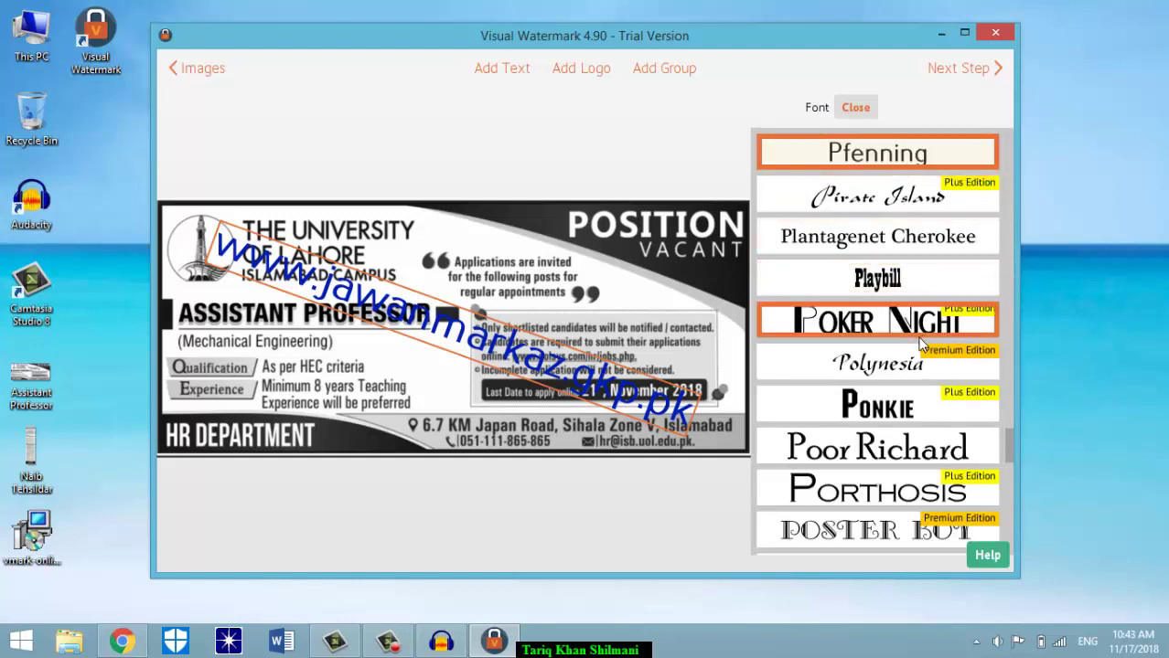
left_click(861, 329)
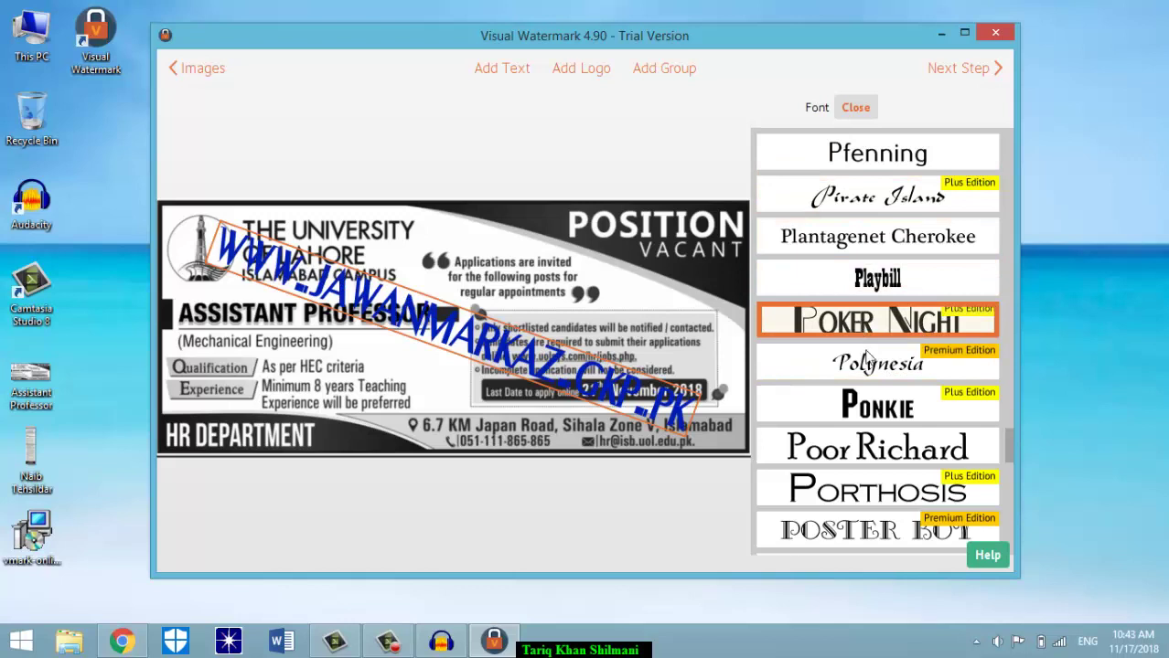
left_click(850, 448)
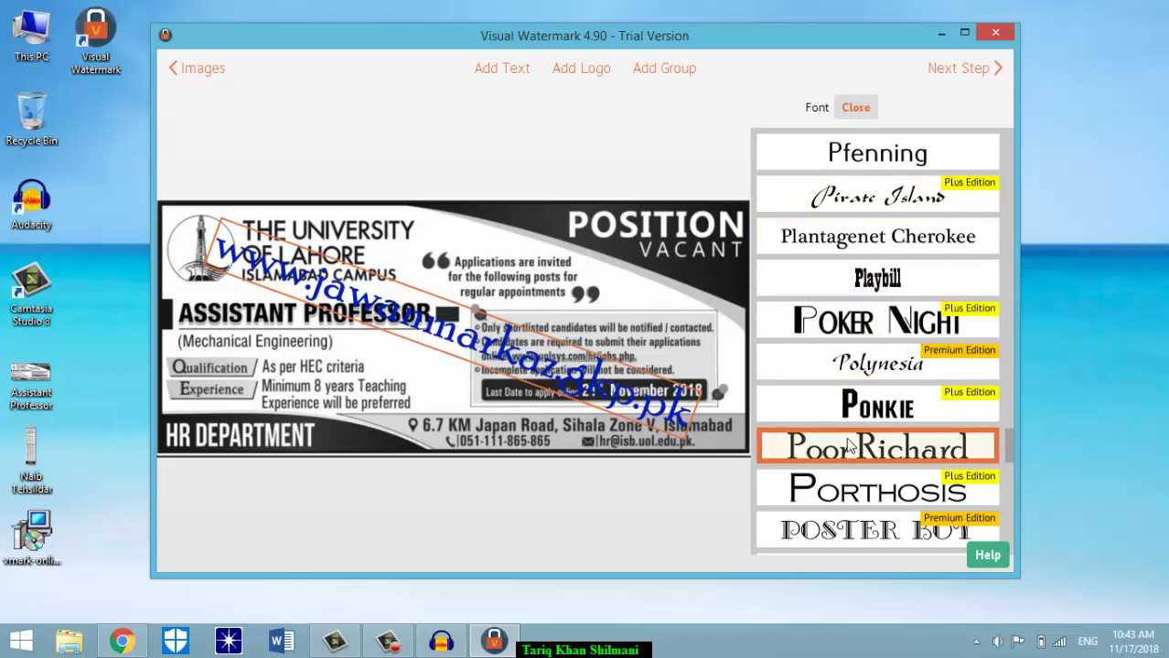
left_click(832, 156)
left_click(830, 163)
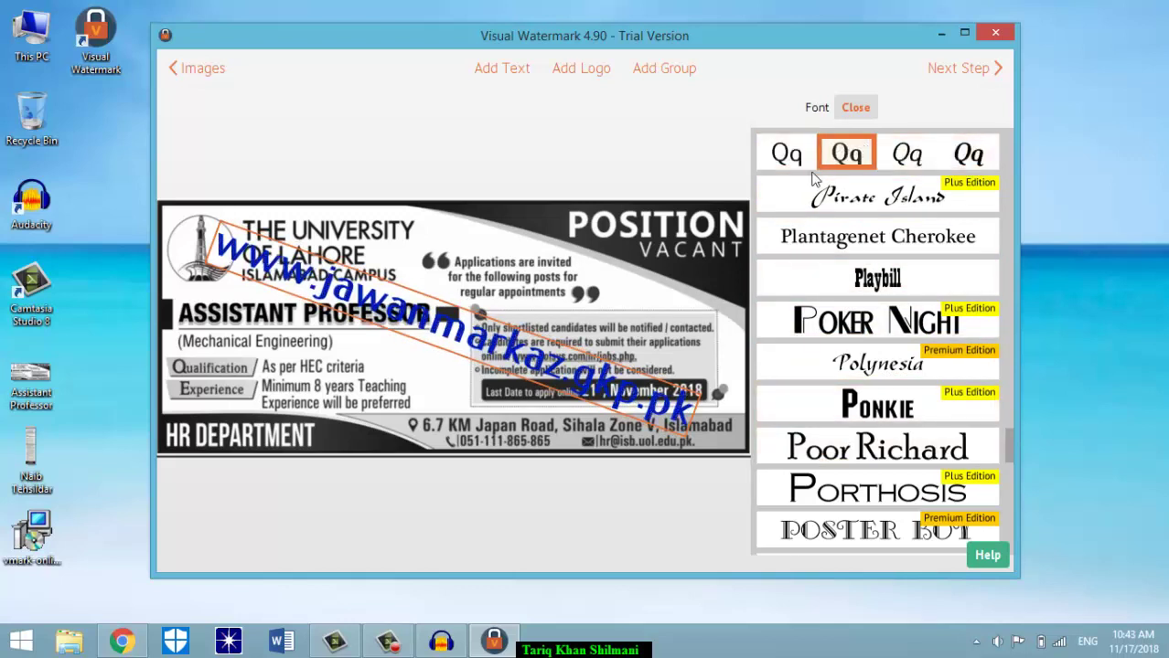
left_click(786, 153)
left_click(856, 107)
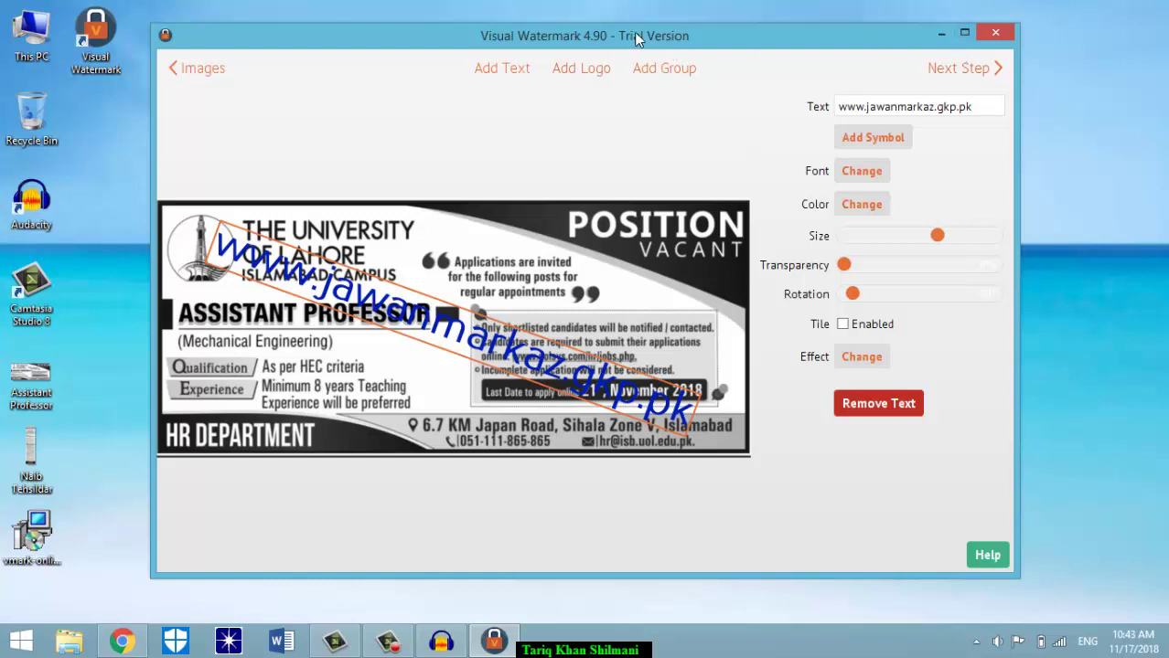
- Proceed to the output settings, set the Desktop as the output folder and keep it despite the original files there
left_click(951, 77)
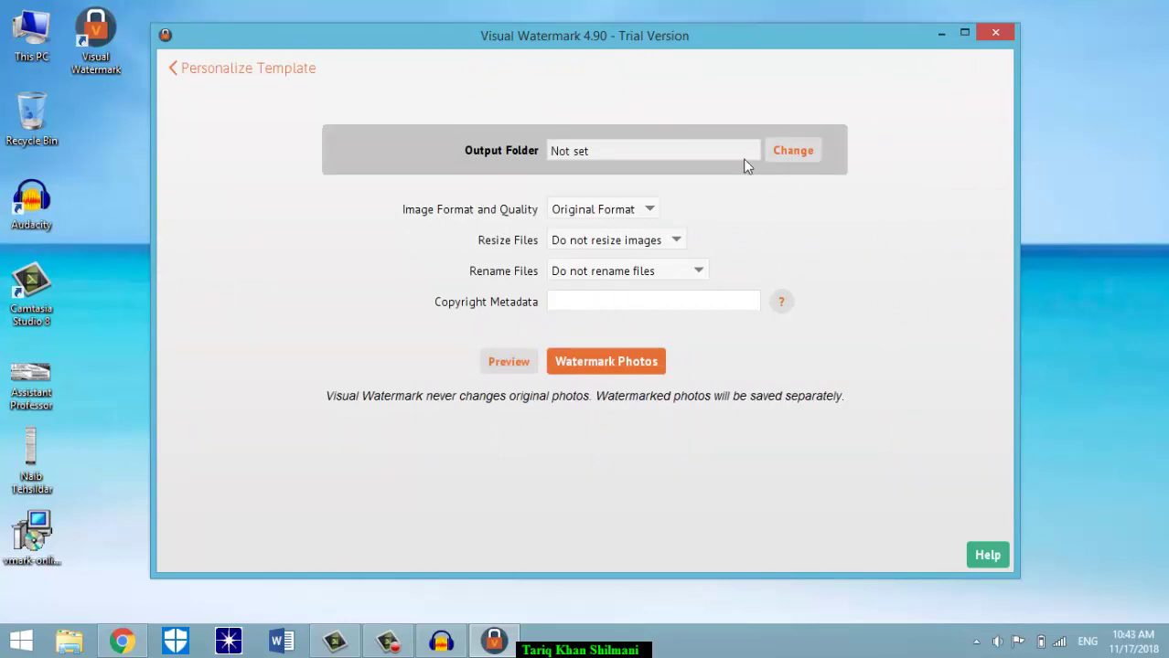
left_click(790, 151)
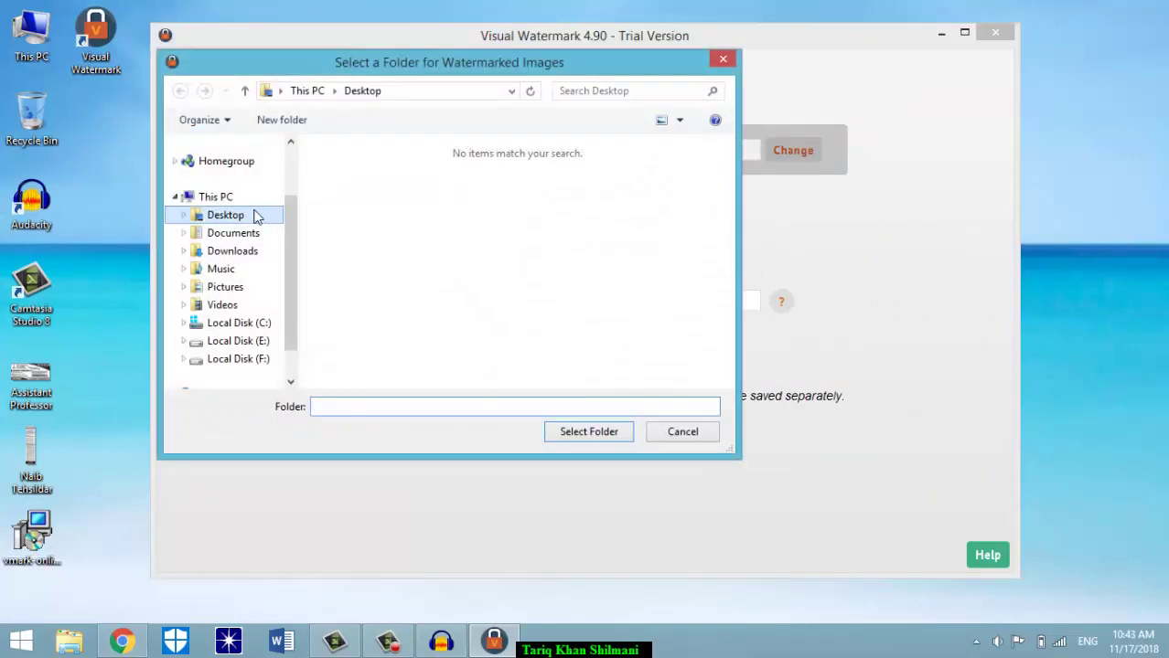
left_click(226, 223)
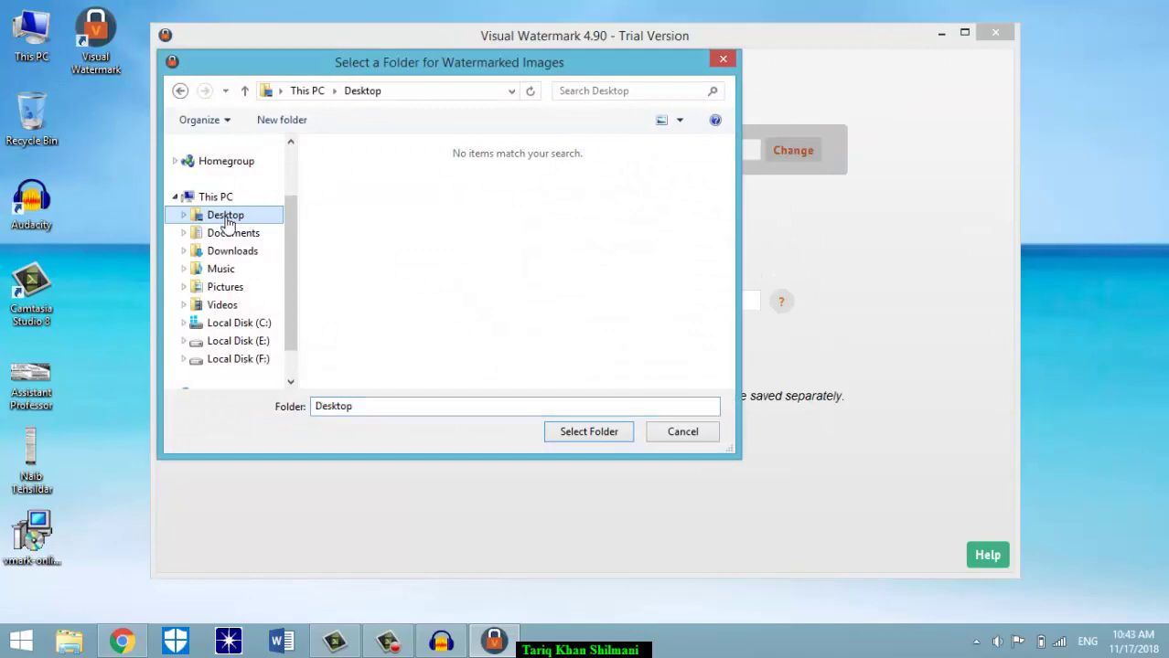
left_click(578, 439)
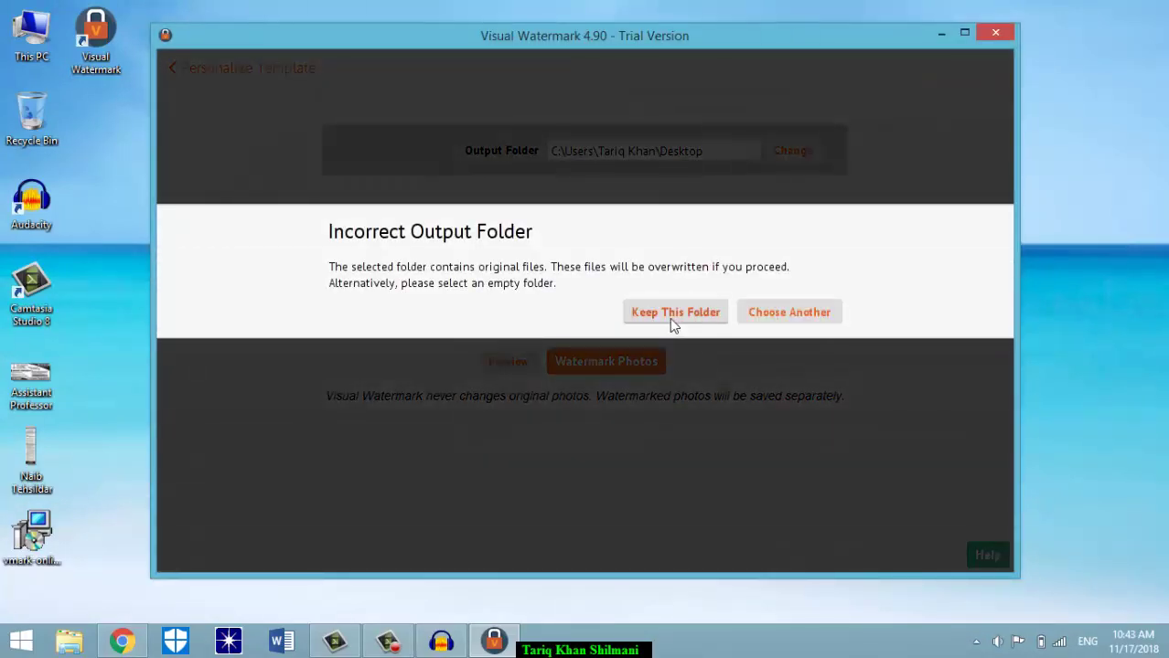
left_click(668, 313)
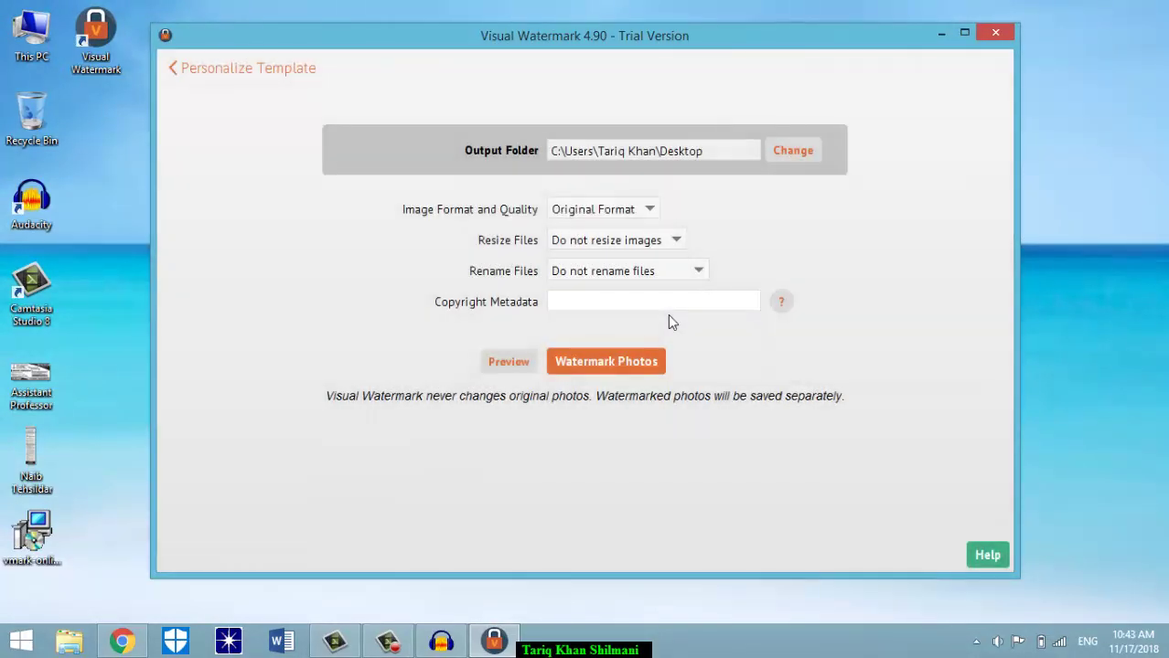
- Watermark the Assistant Professor image using the trial version, and close the program
left_click(601, 362)
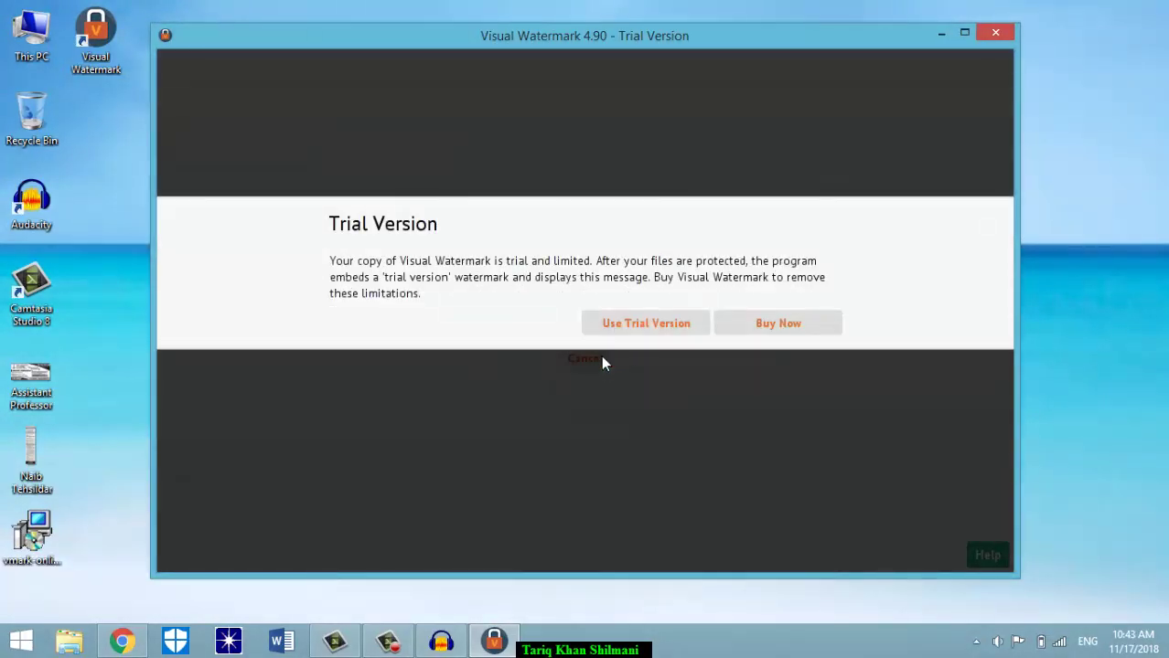
left_click(638, 325)
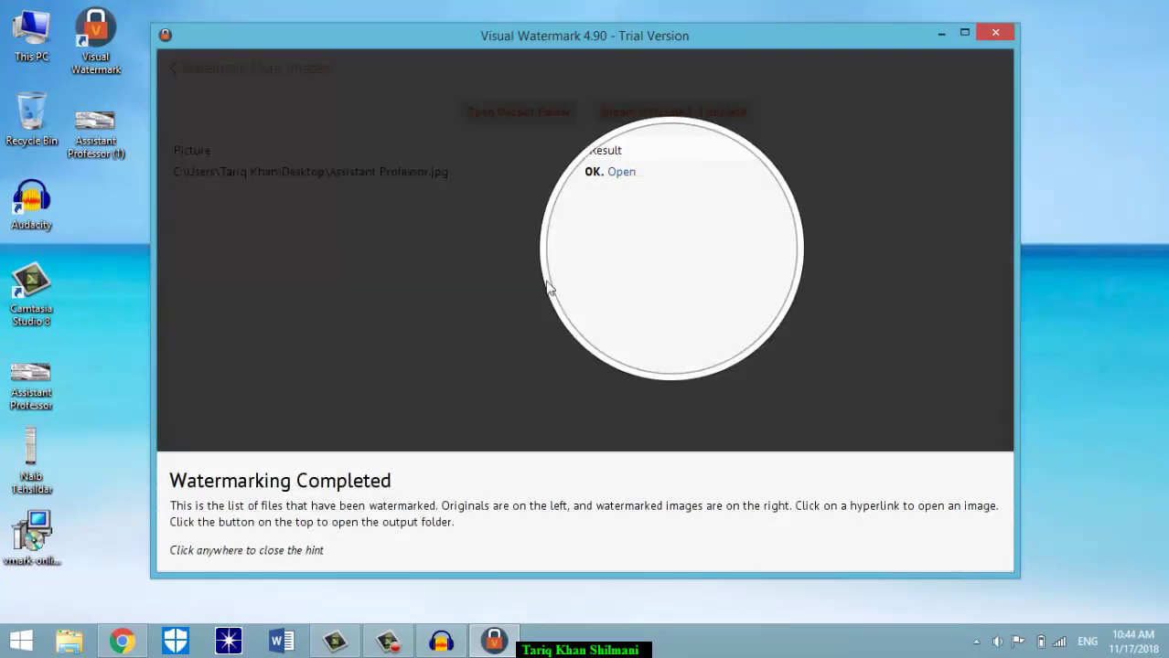
left_click(997, 34)
- Preview the watermarked Assistant Professor (1) image from the desktop, and close the viewer
double_click(91, 145)
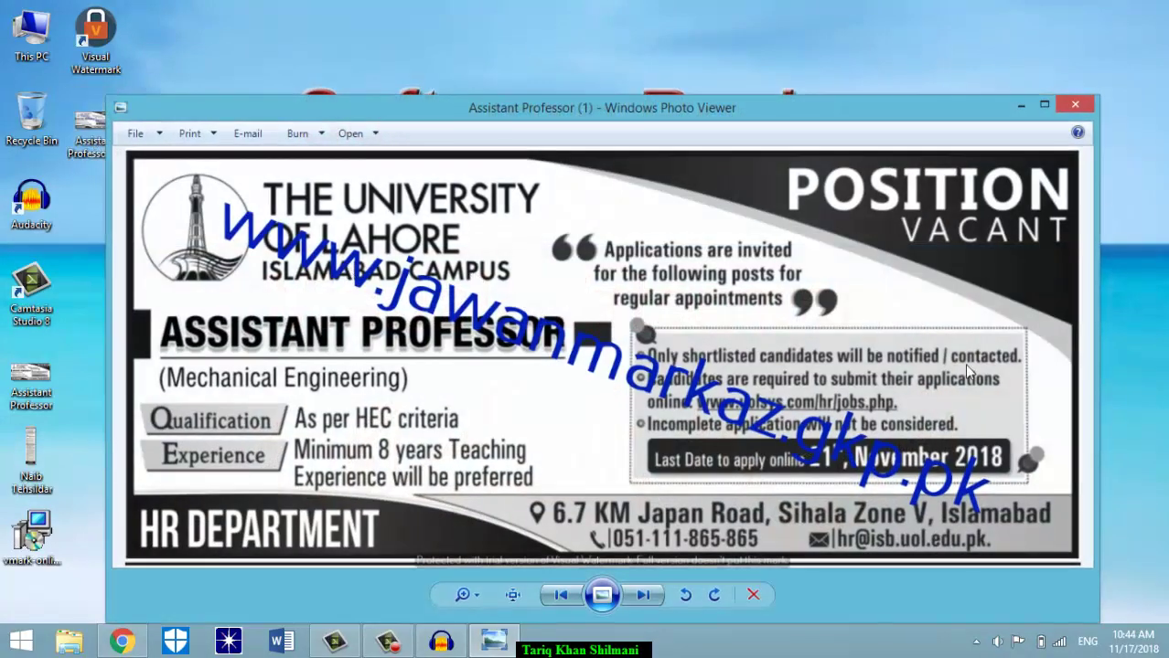
left_click(1074, 105)
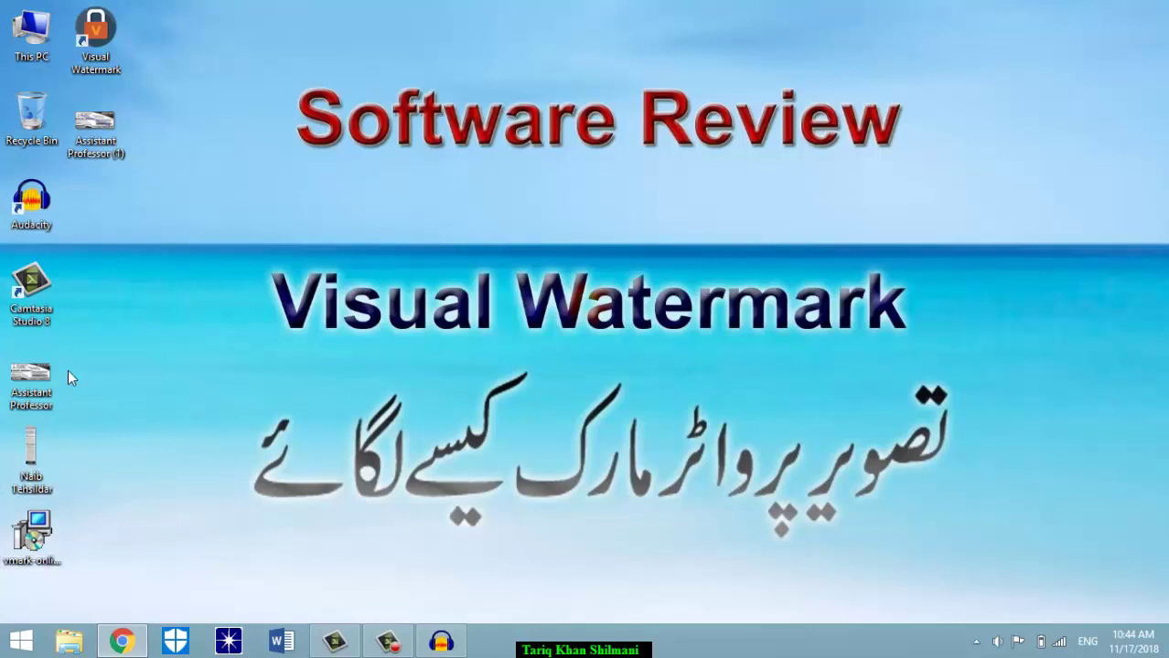
- Reopen Visual Watermark and load the Naib Tehsildar image from the desktop
double_click(92, 30)
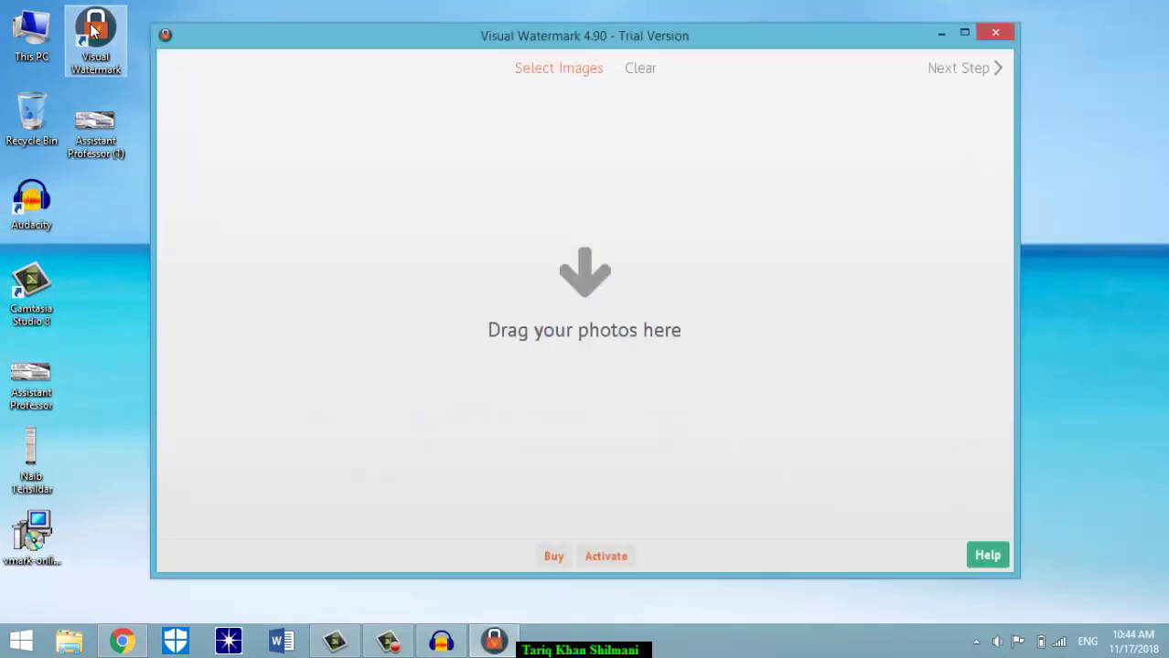
left_click(32, 467)
left_click_drag(32, 466, 572, 331)
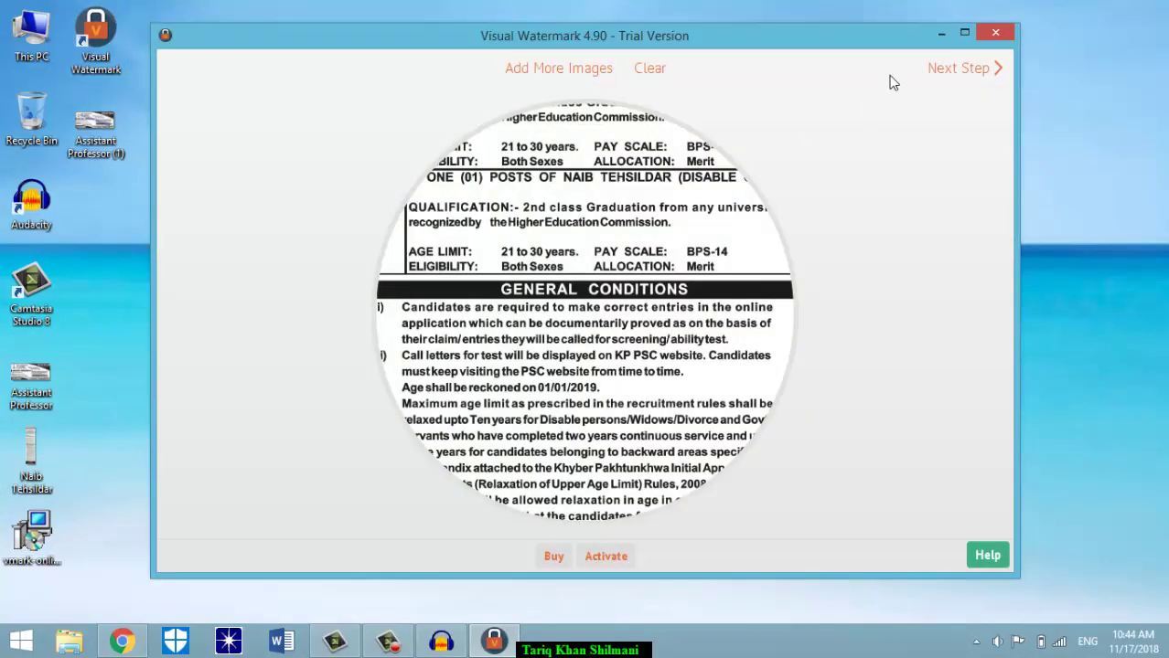
left_click(947, 68)
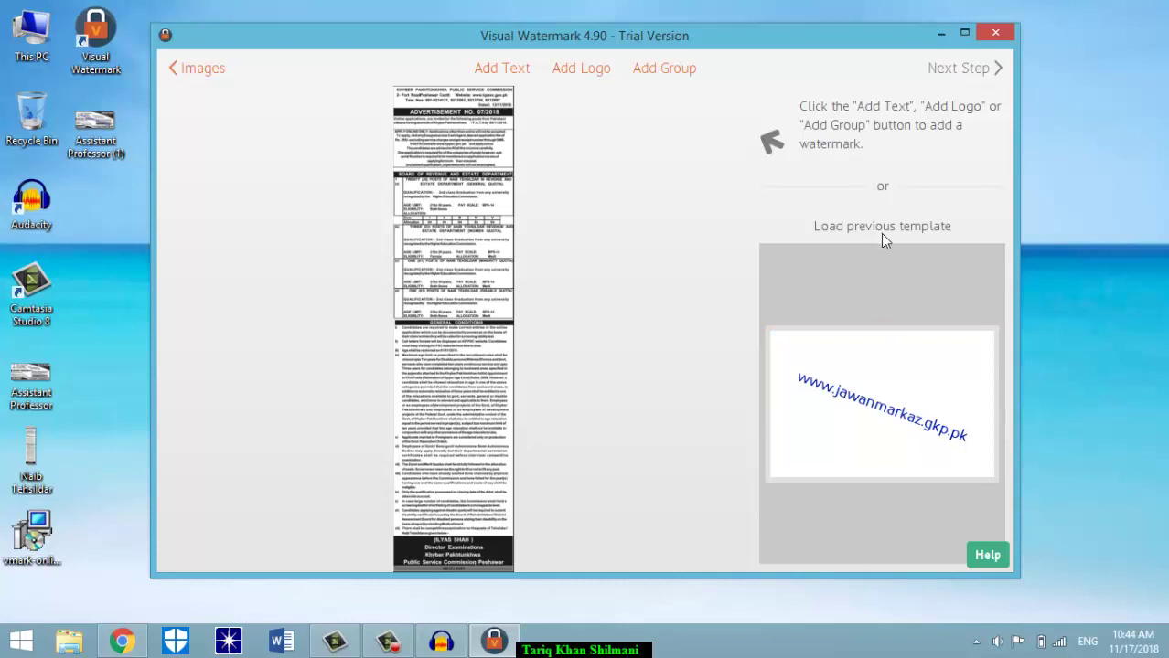
left_click(873, 398)
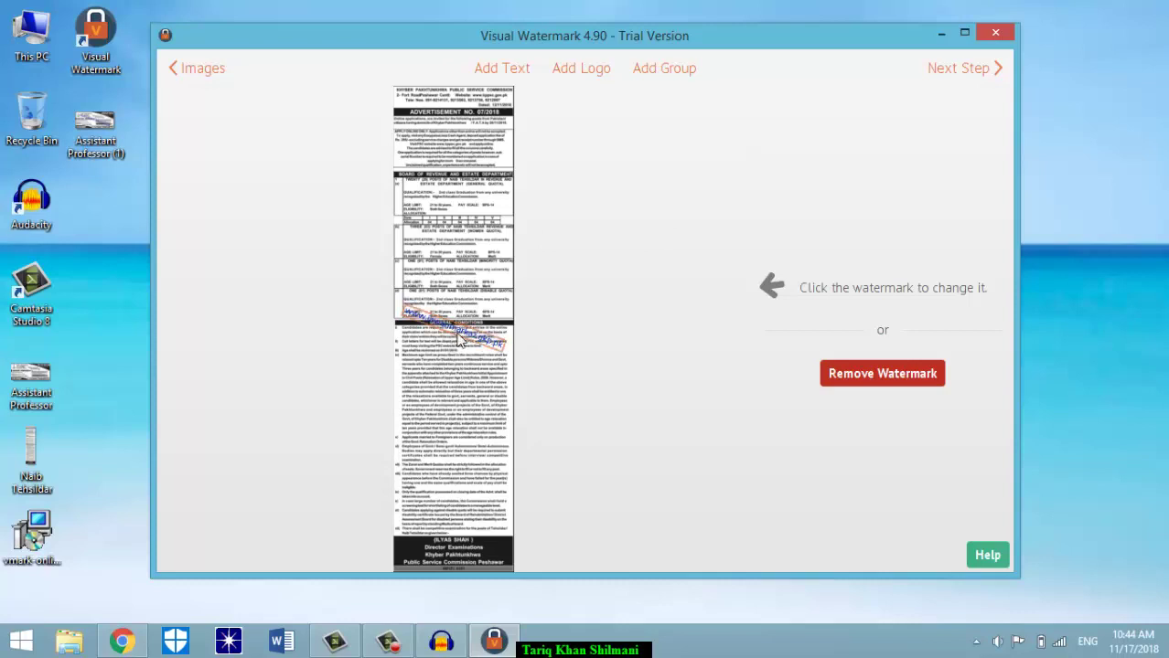
- Proceed to the output settings for the Naib Tehsildar image, choose the Desktop as output folder and keep it
left_click(954, 68)
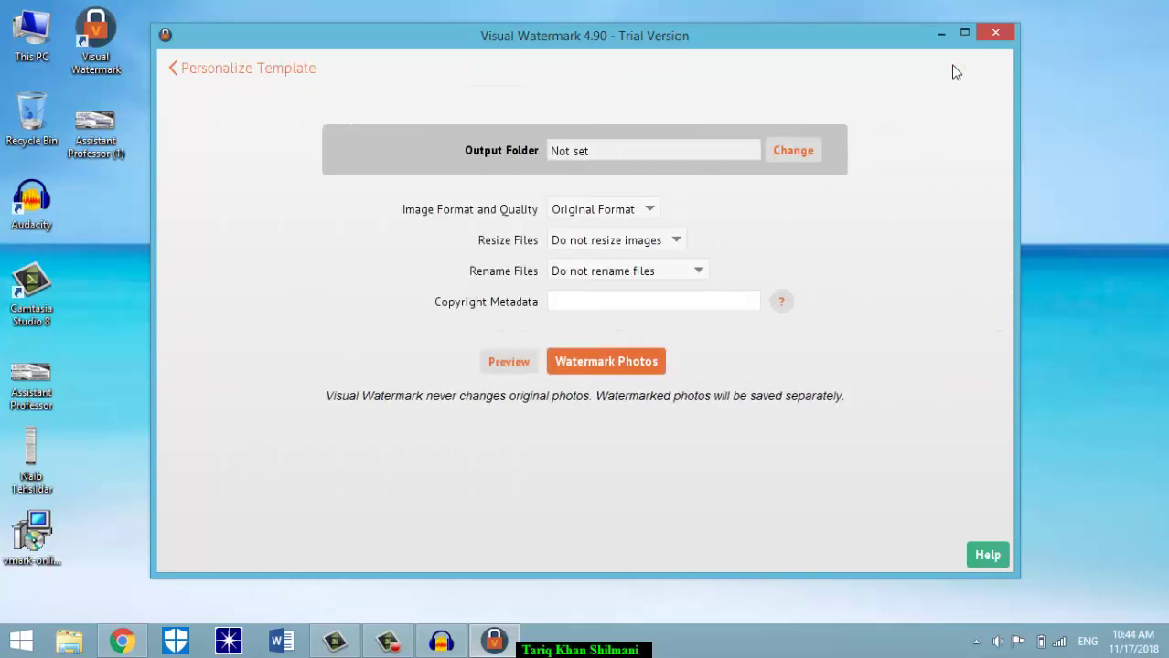
left_click(813, 143)
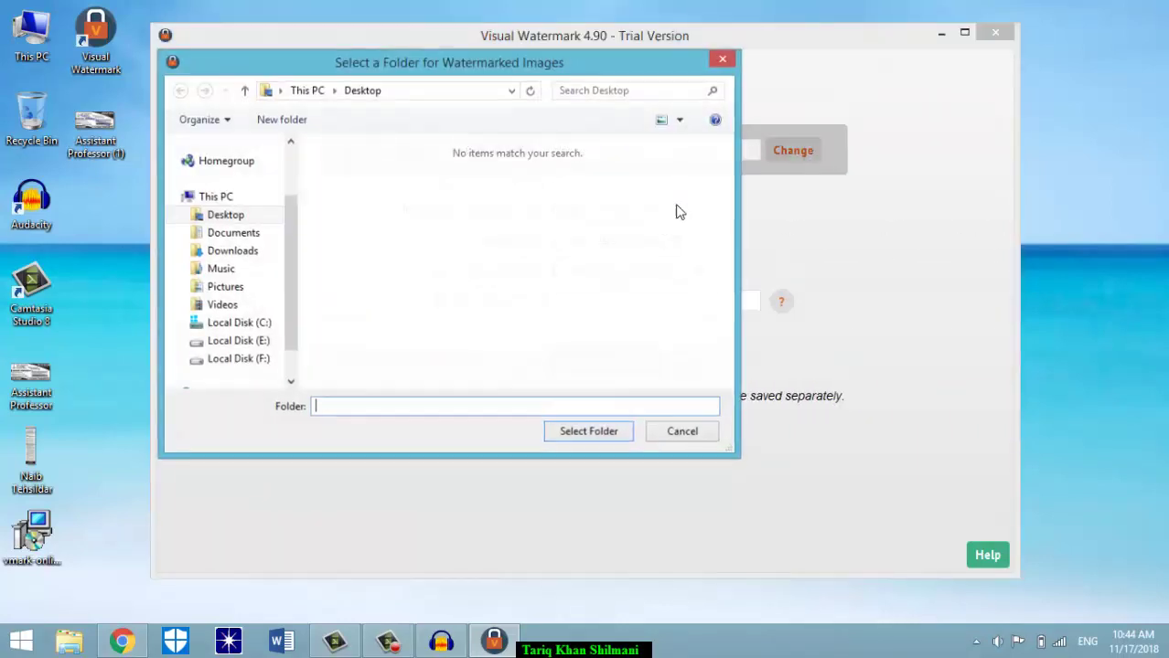
left_click(236, 216)
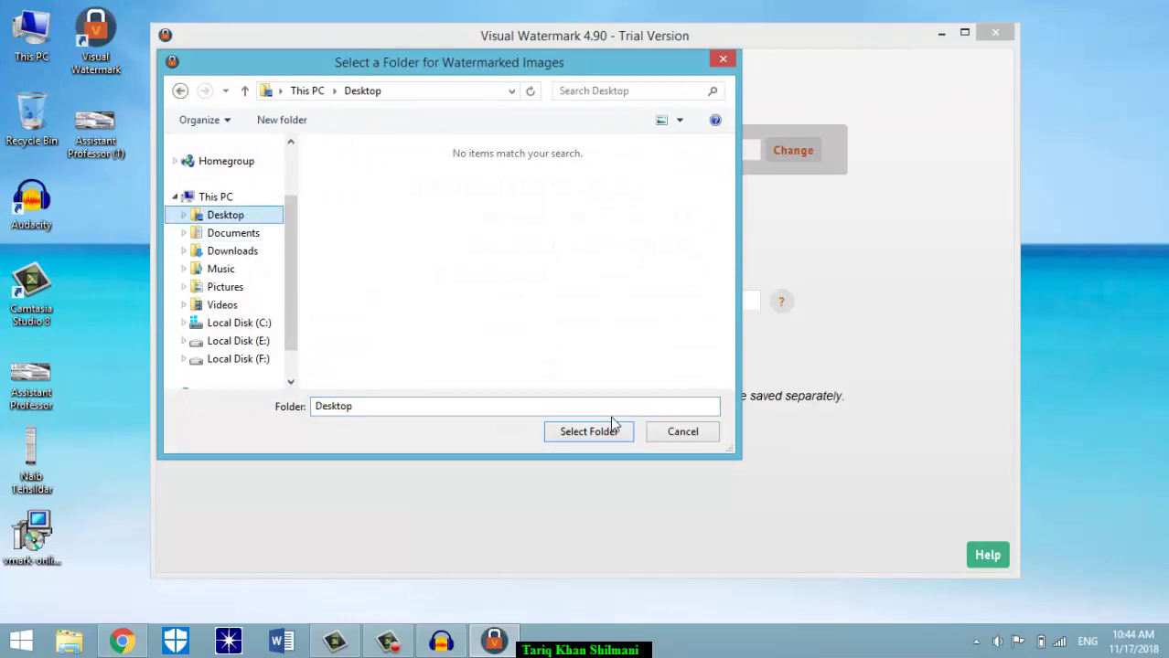
left_click(586, 439)
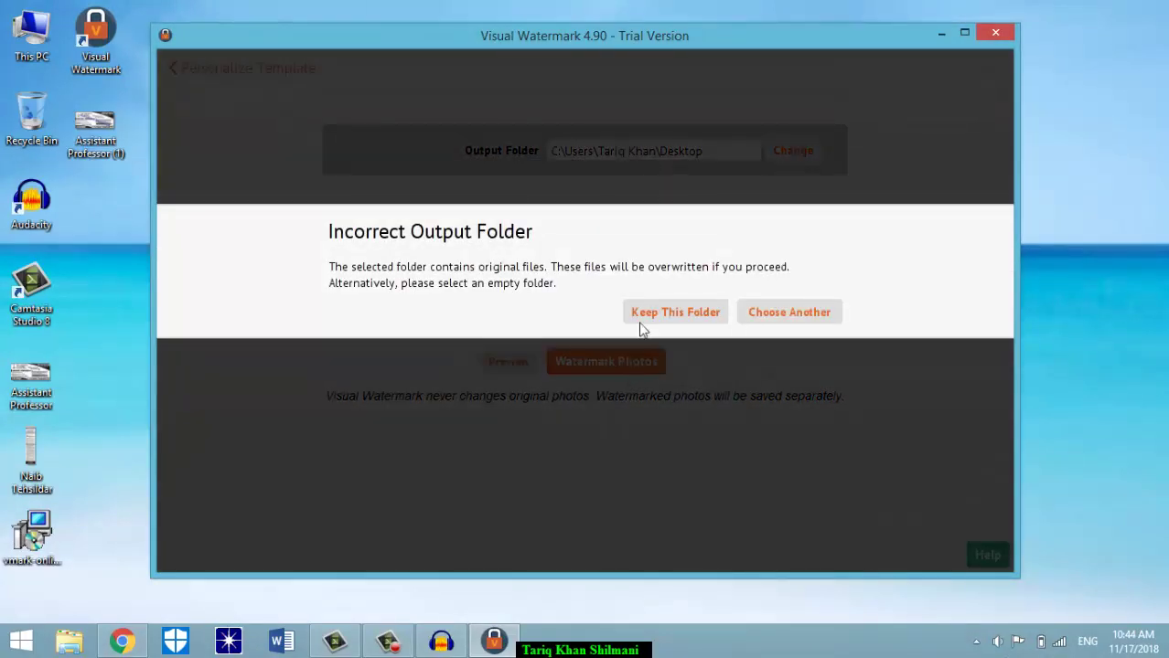
left_click(666, 320)
- Watermark the Naib Tehsildar image using the trial version, and close the program
left_click(584, 366)
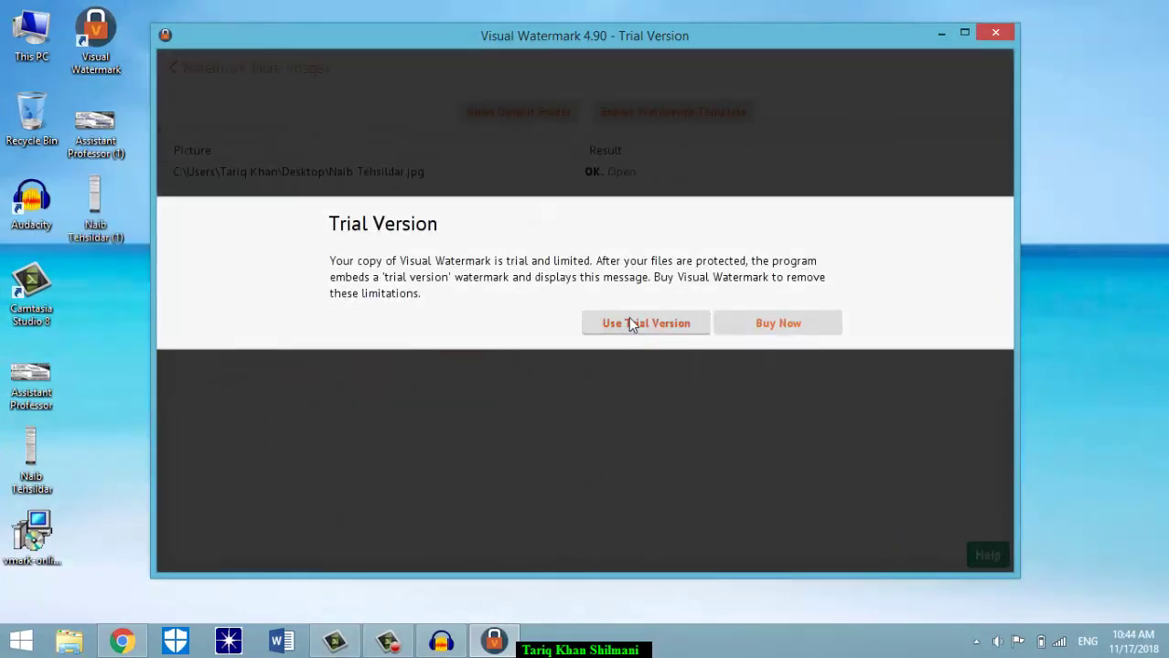
left_click(629, 321)
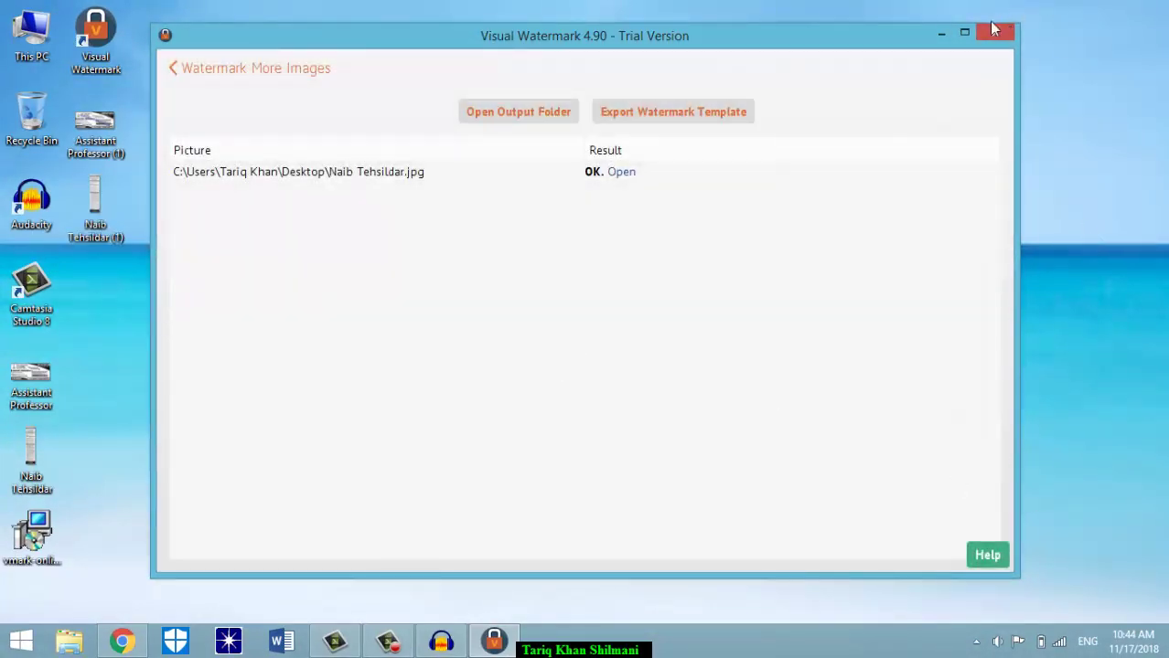
left_click(997, 40)
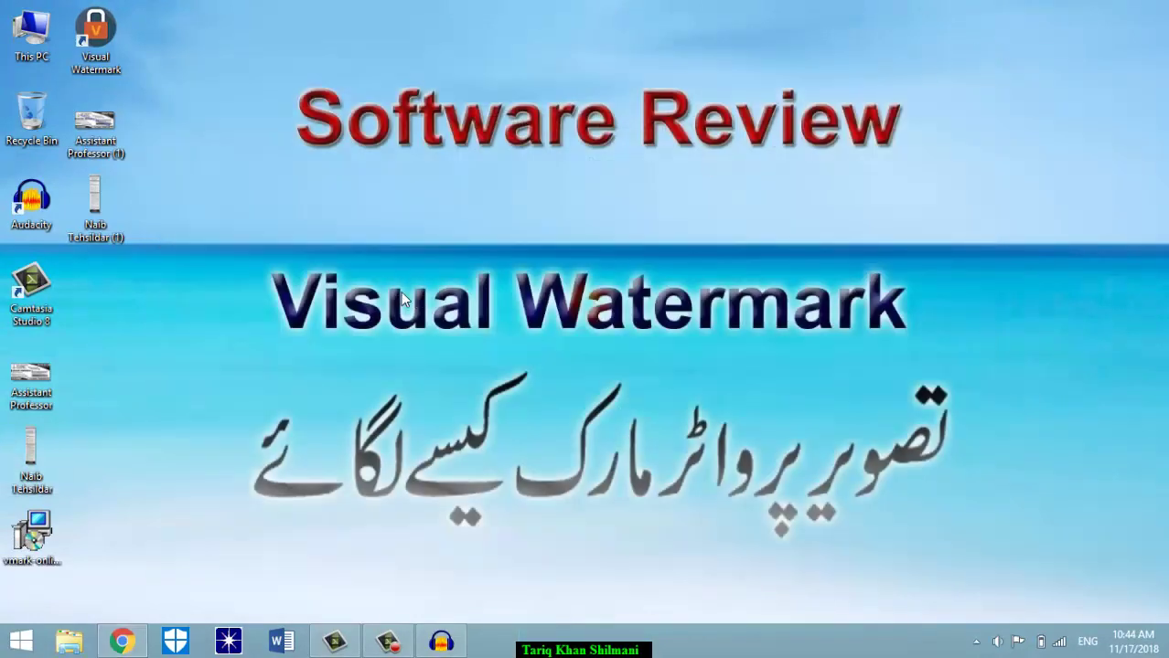
- Permanently delete the original Assistant Professor and Naib Tehsildar images from the desktop
left_click_drag(78, 377, 3, 482)
key("shift+Delete")
key("Return")
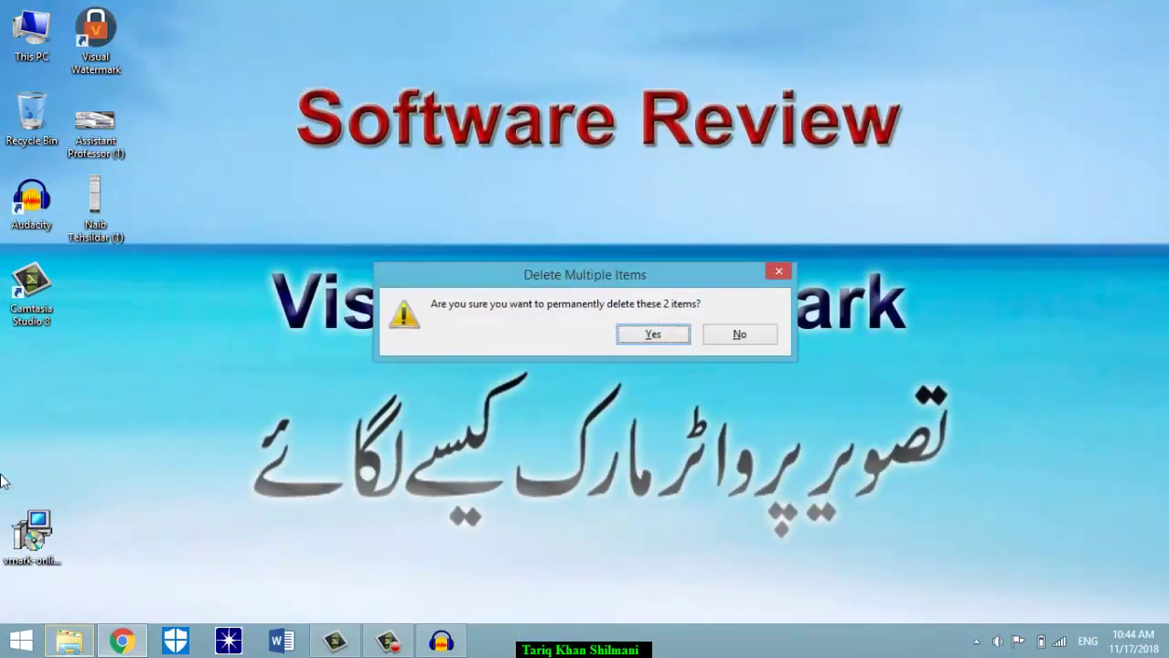
- Rename the watermarked Assistant Professor (1) image on the desktop as Assistant Professor
right_click(112, 131)
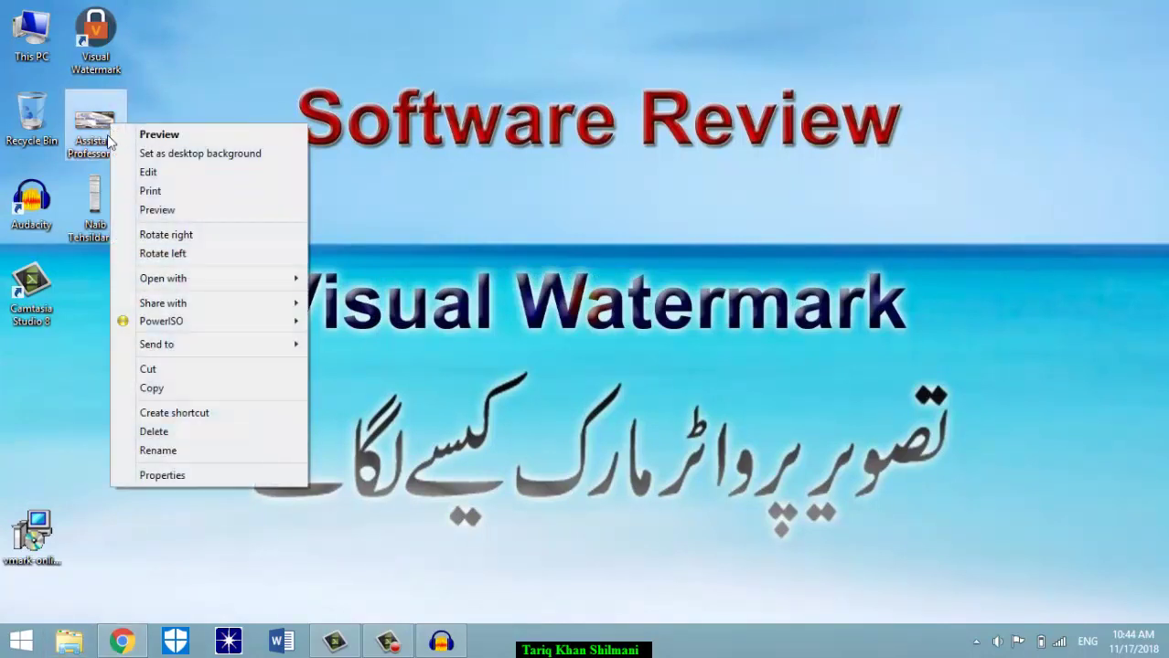
left_click(150, 455)
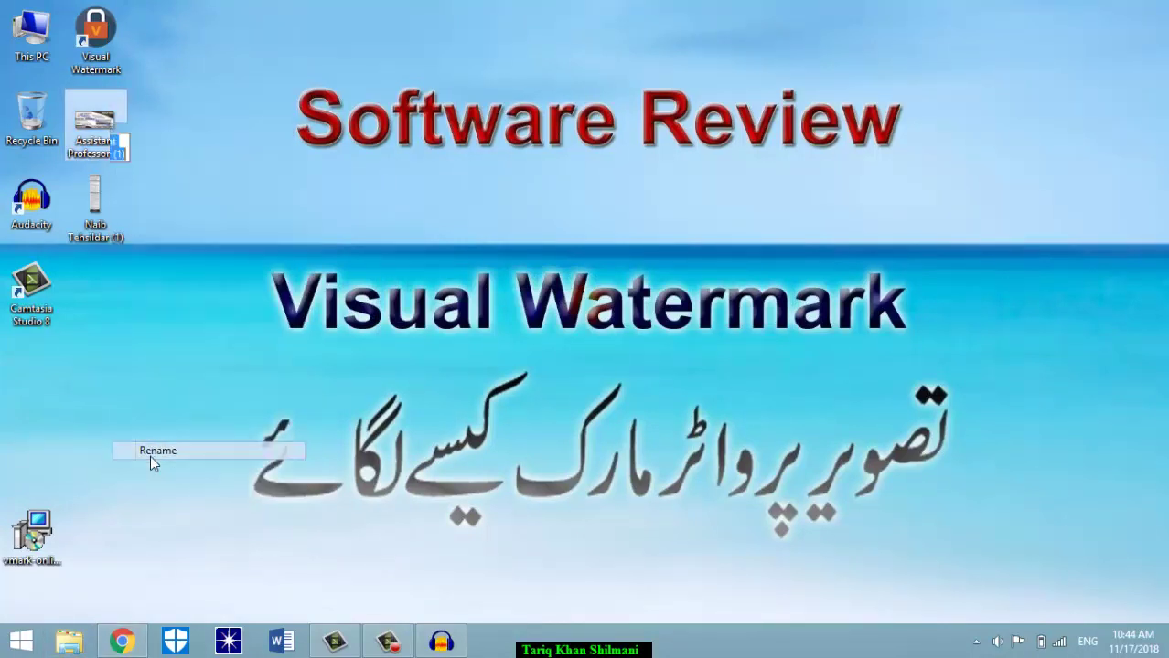
left_click(134, 163)
key("BackSpace")
key("BackSpace")
key("BackSpace")
key("BackSpace")
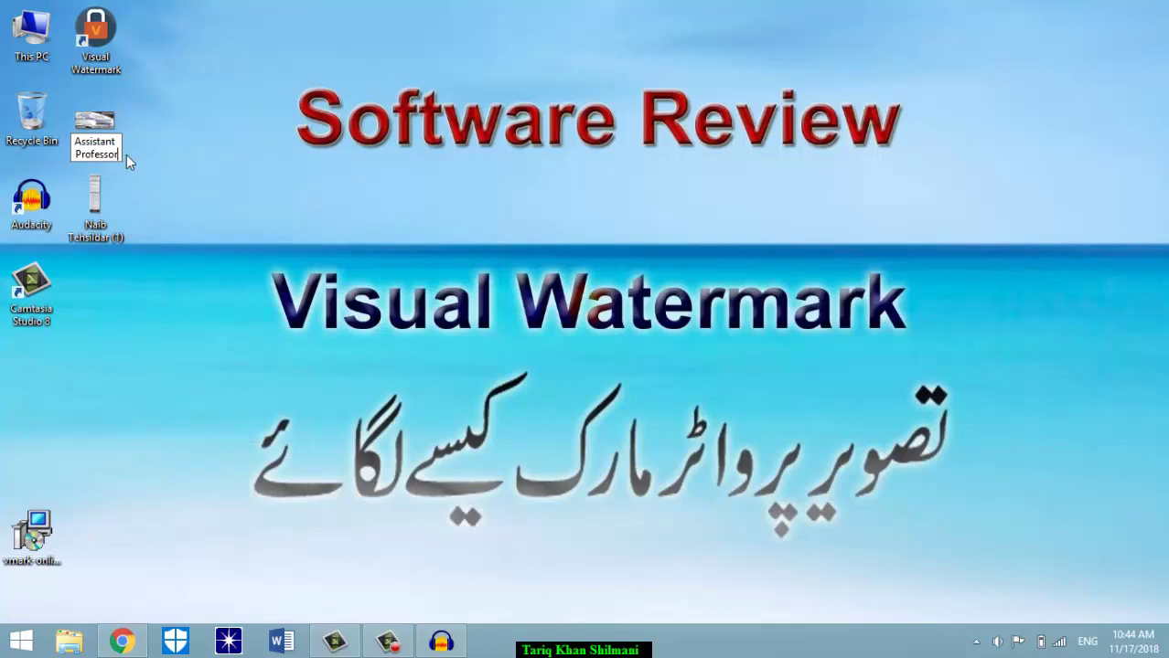
key("Return")
- Rename the watermarked Naib Tehsildar (1) image on the desktop as Naib Tehsildar
right_click(104, 222)
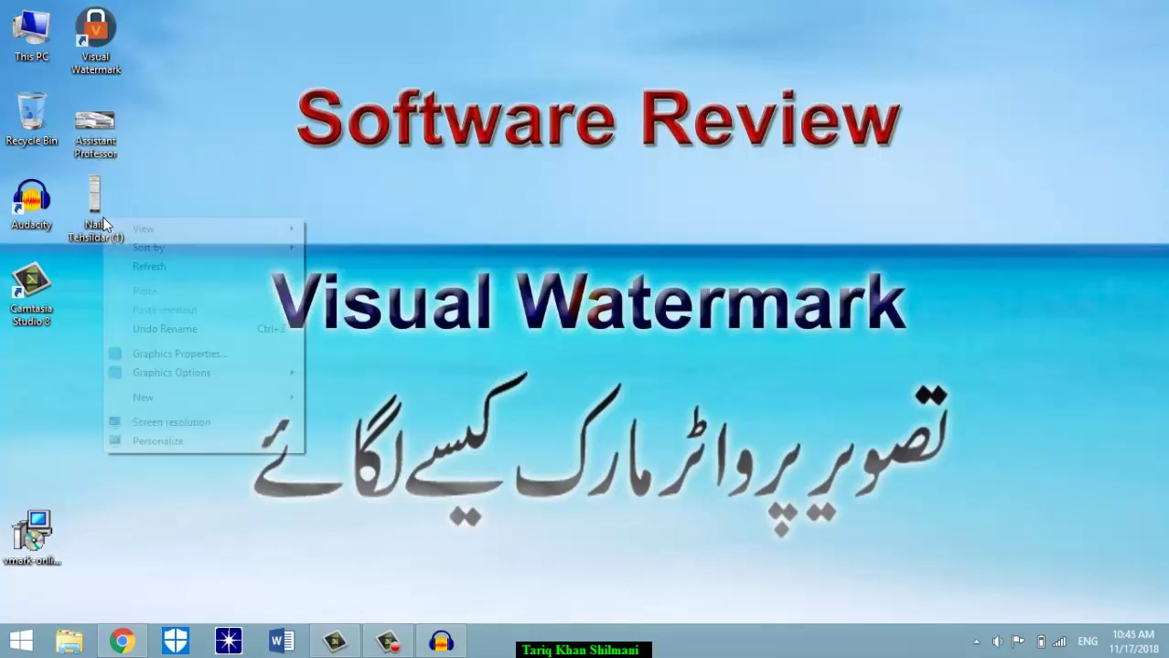
right_click(92, 216)
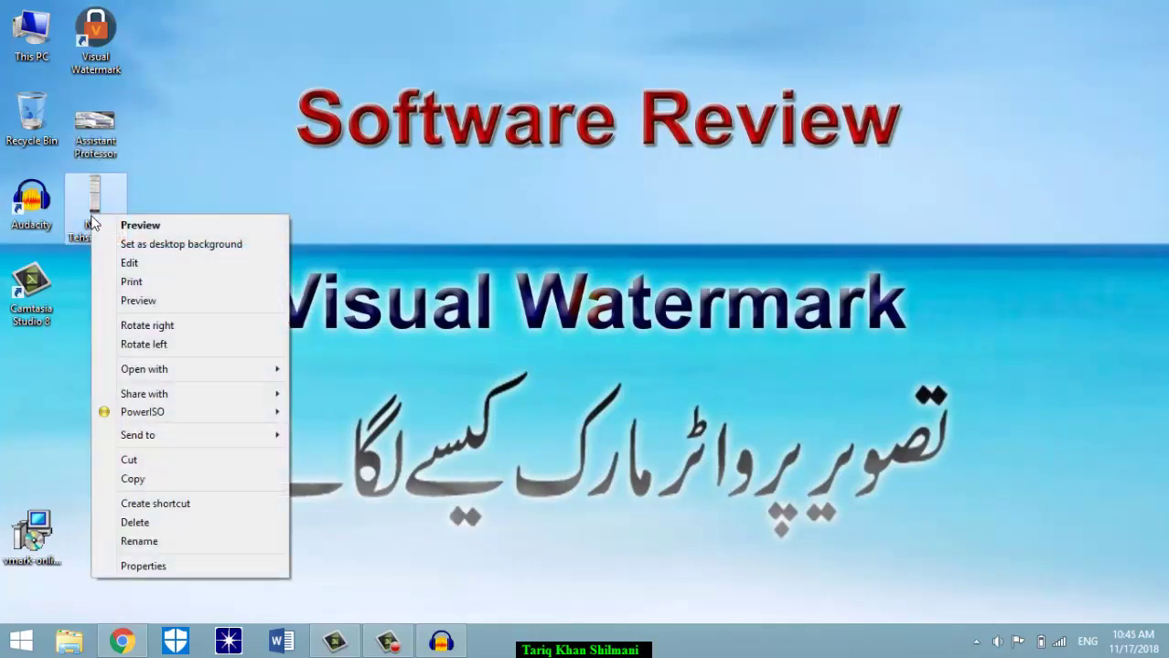
left_click(140, 542)
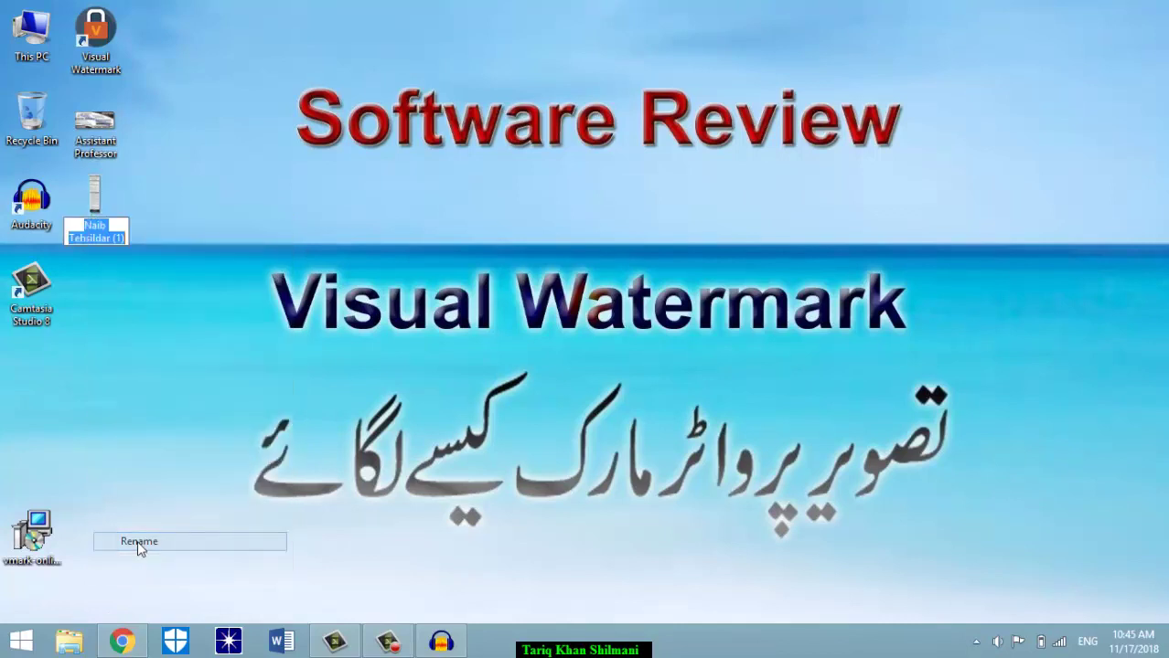
left_click(126, 237)
key("BackSpace")
key("BackSpace")
key("BackSpace")
key("BackSpace")
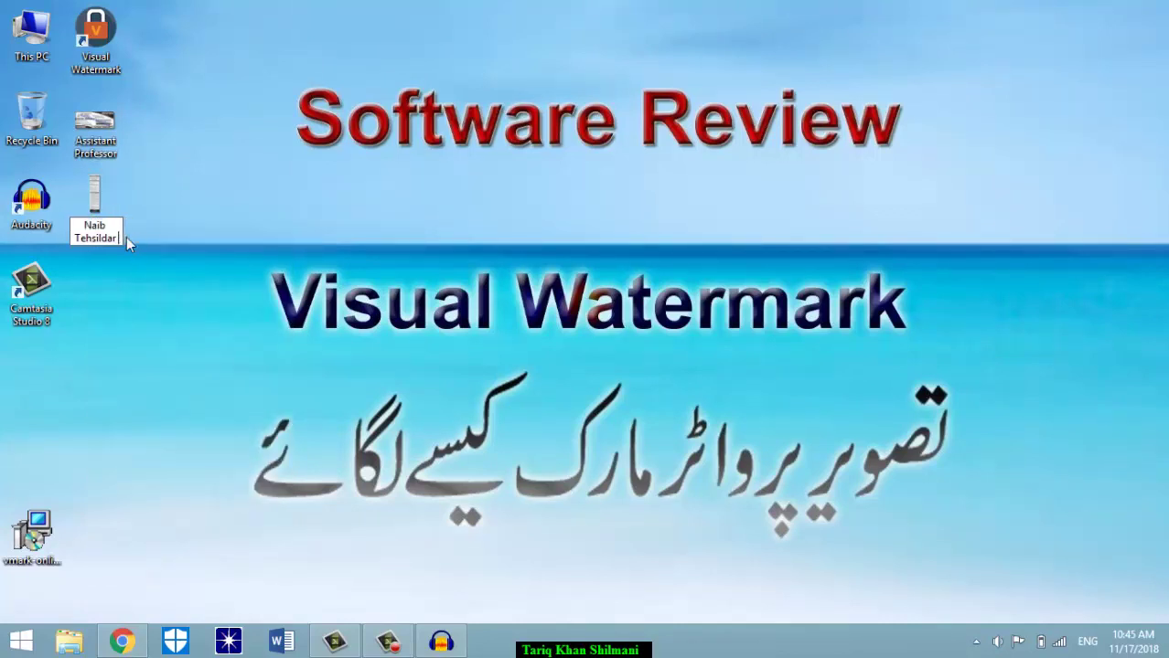
key("Return")
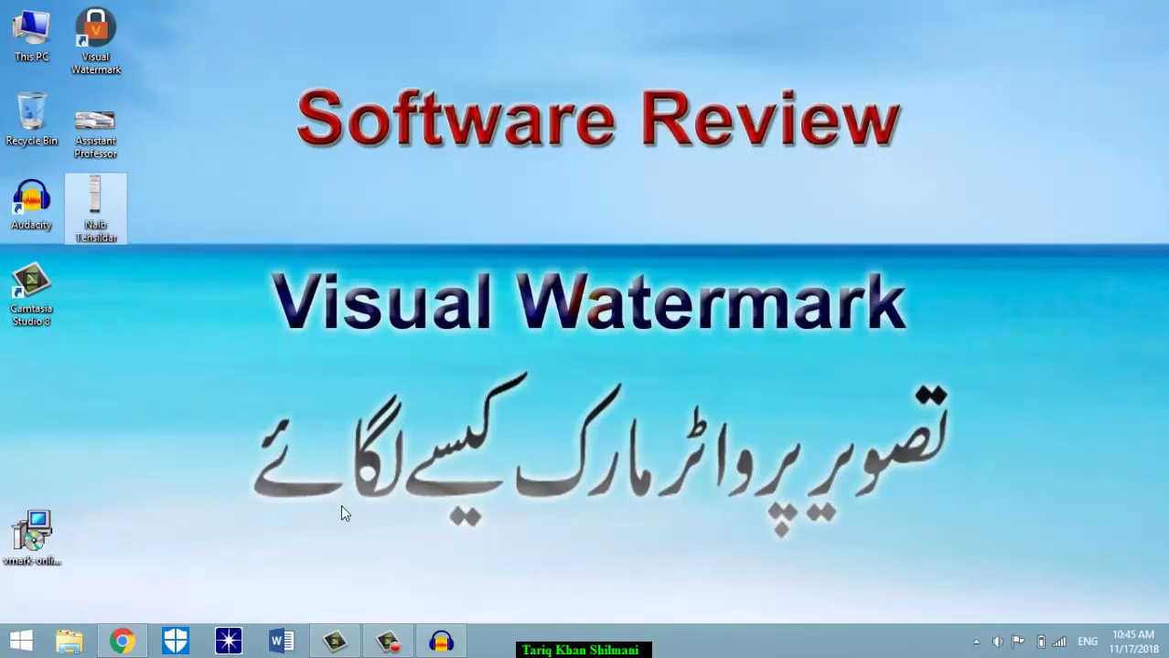
- Switch to the Jawan Markaz dashboard in Chrome and start a new job with vacancy Naib Tehsildar and sector Government
left_click(122, 641)
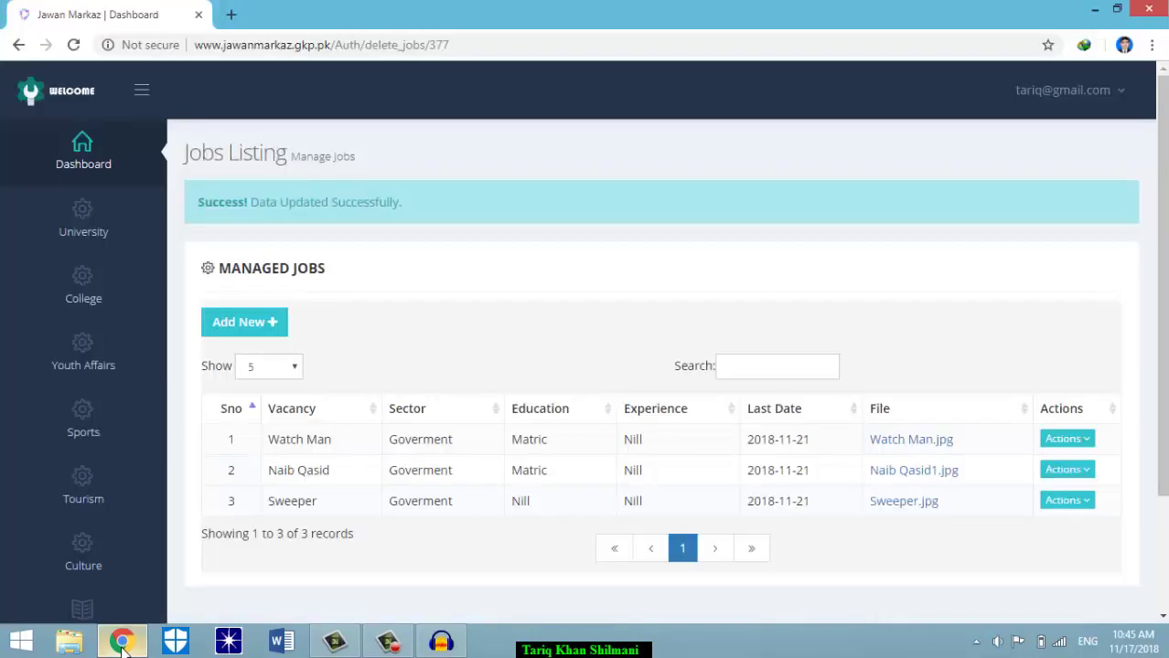
left_click(257, 323)
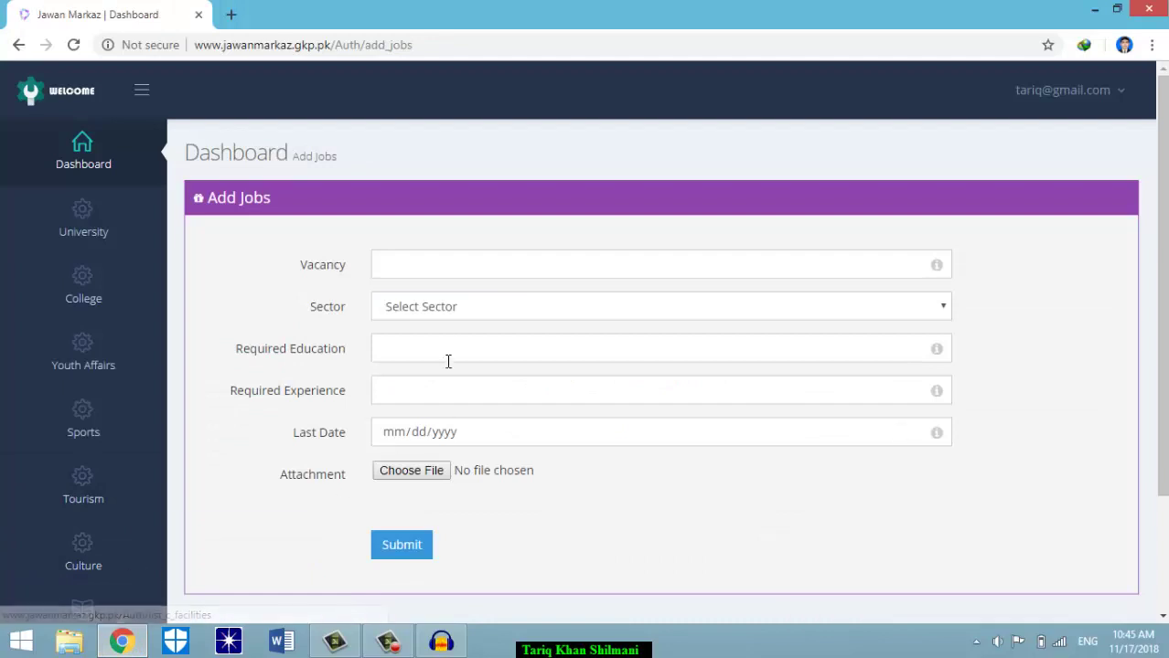
left_click(440, 273)
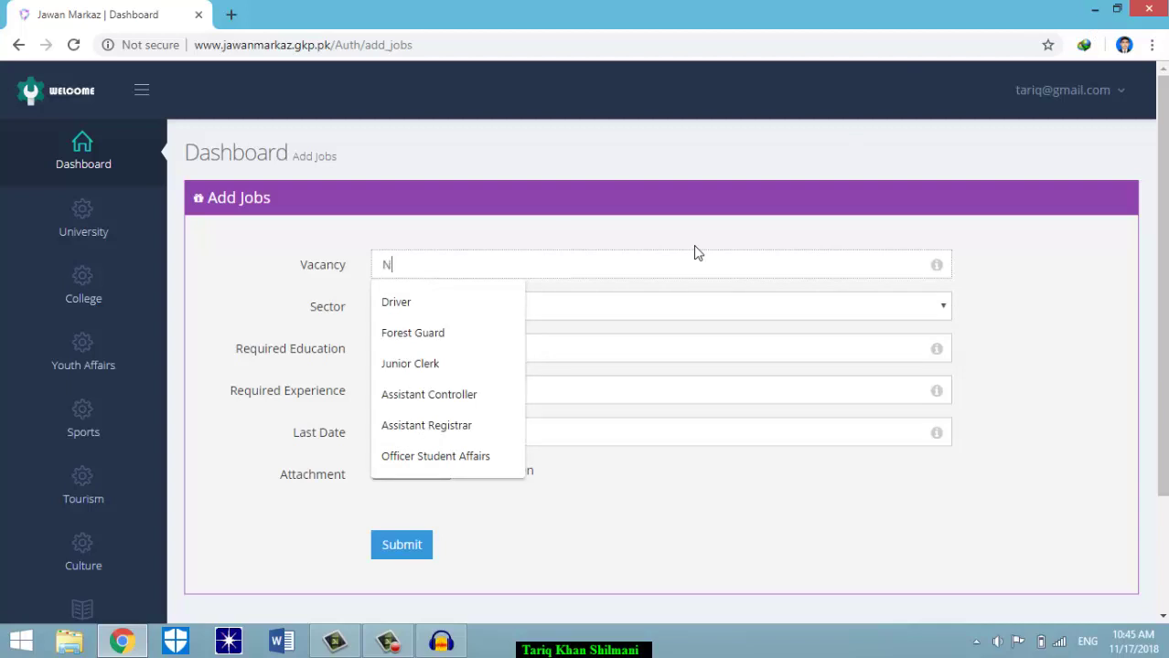
type("Naib Tehsildar")
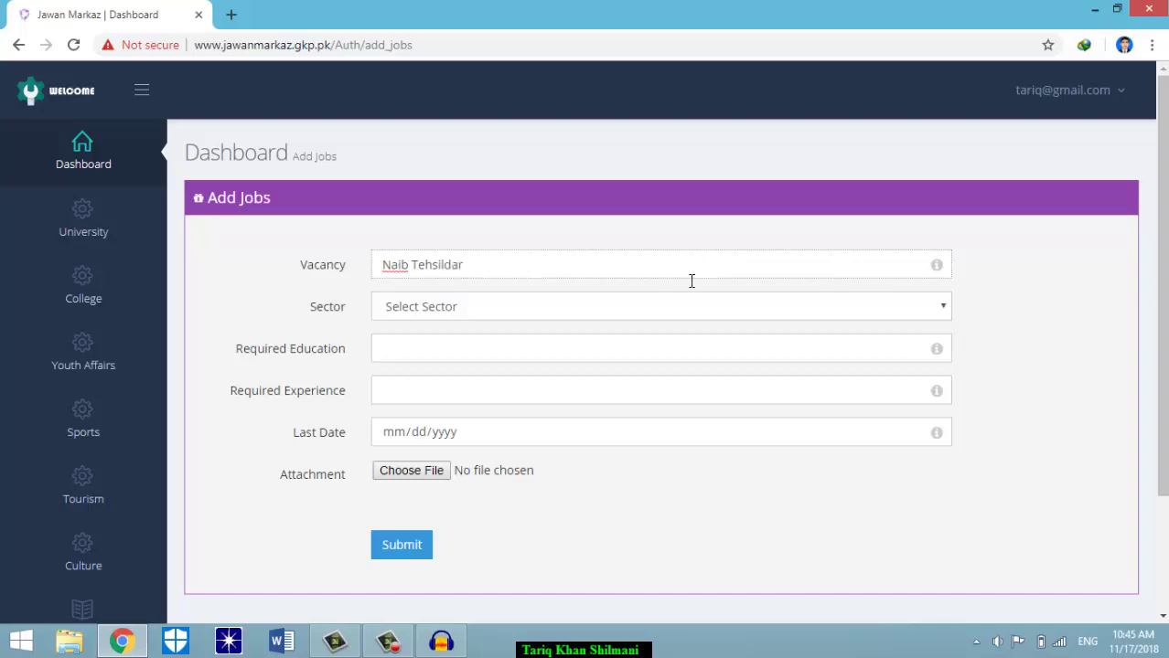
left_click(516, 307)
left_click(449, 348)
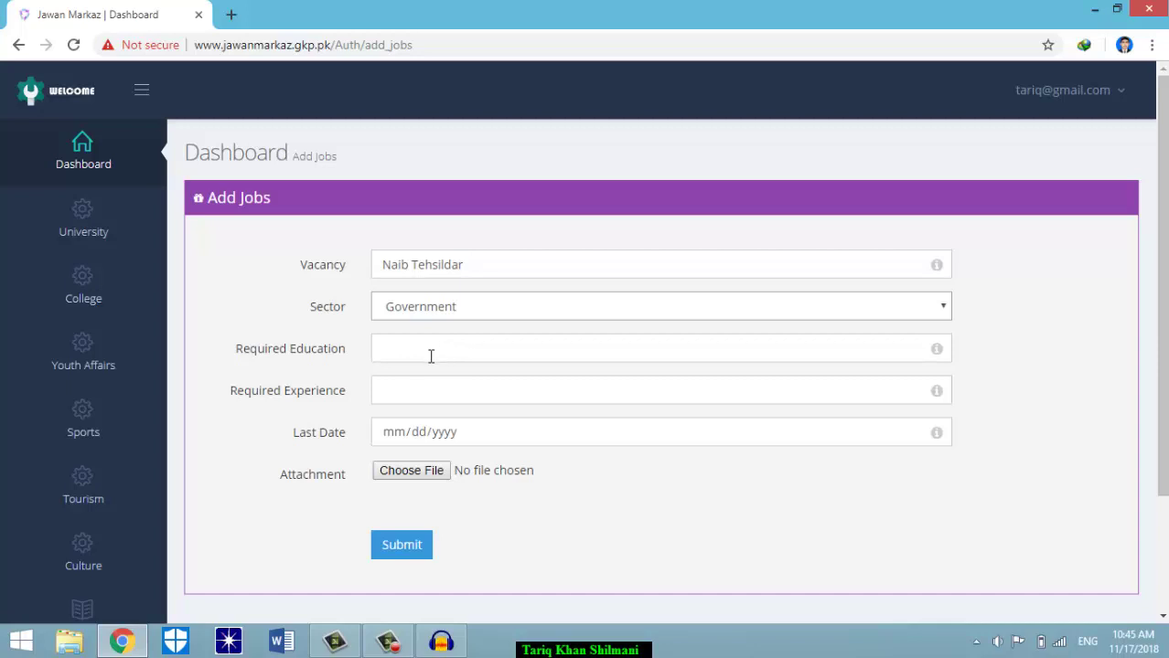
left_click(431, 356)
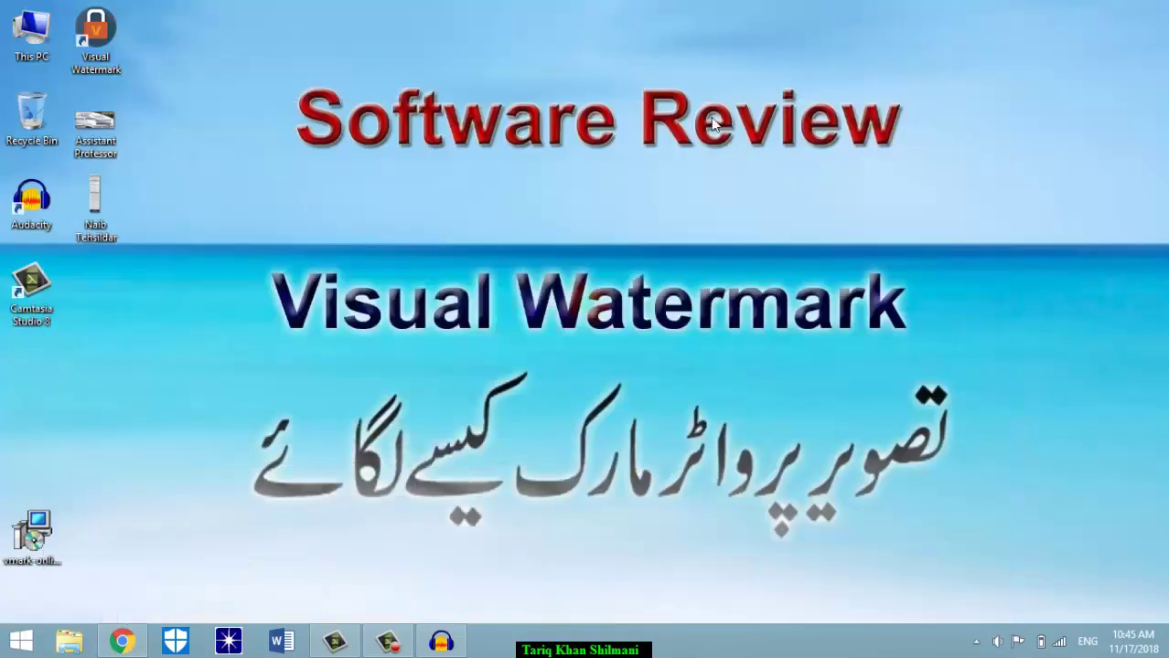
- Examine the qualification requirements in the Naib Tehsildar advertisement image on the desktop, and close it
double_click(94, 205)
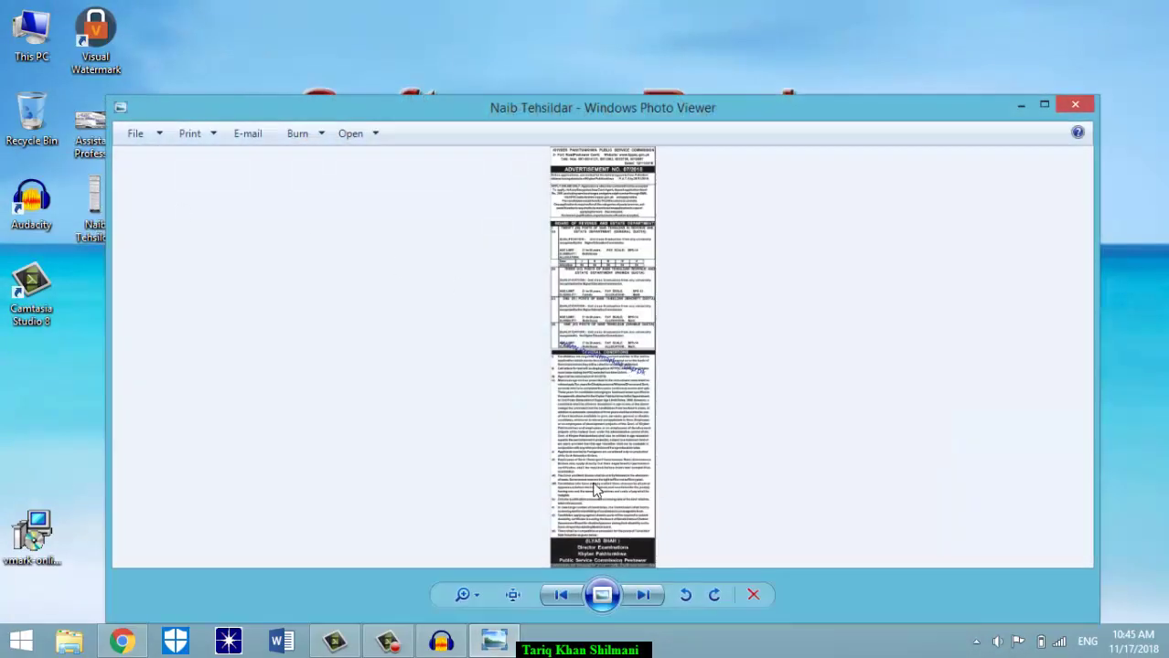
left_click(463, 597)
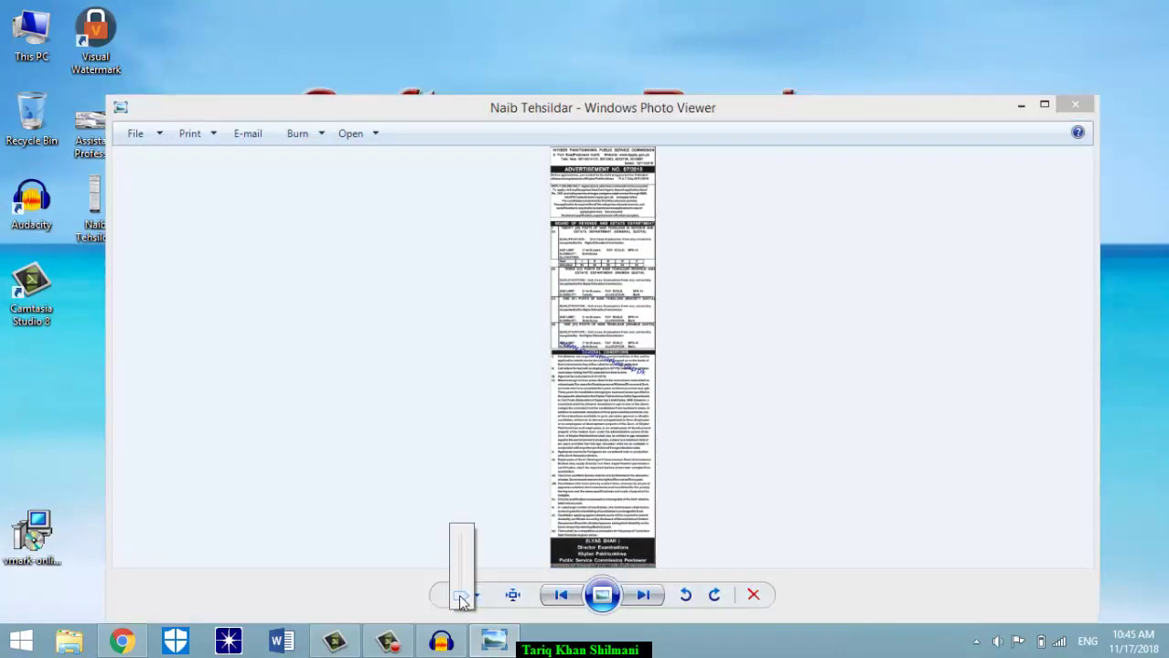
scroll(460, 597, "up", 5)
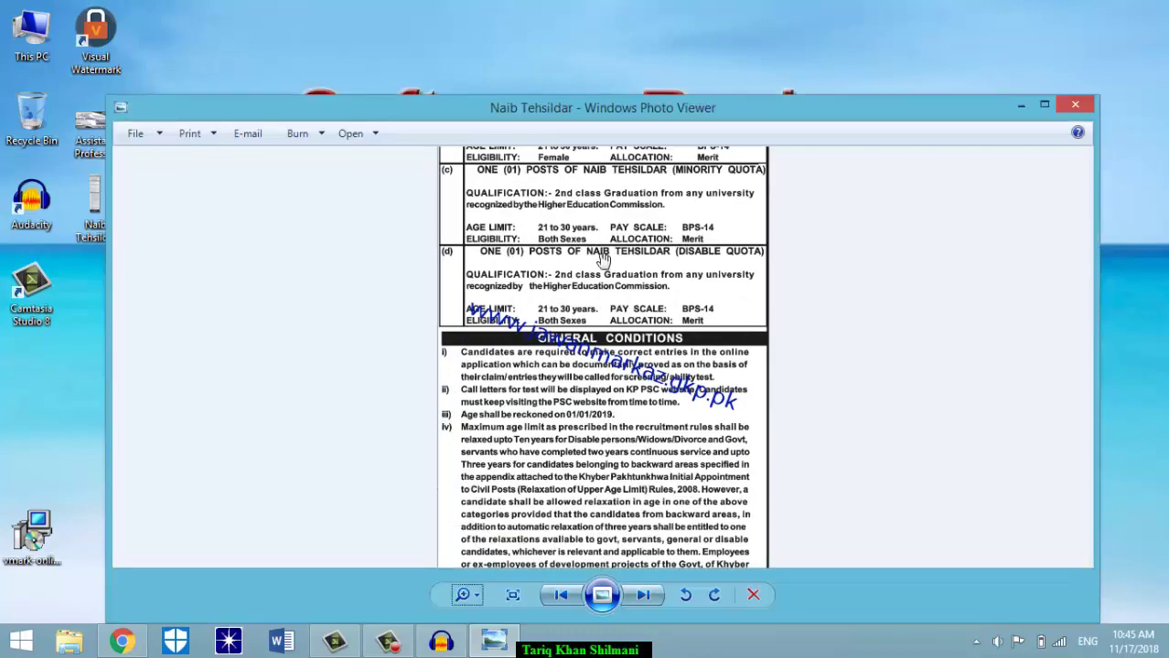
left_click_drag(662, 219, 630, 517)
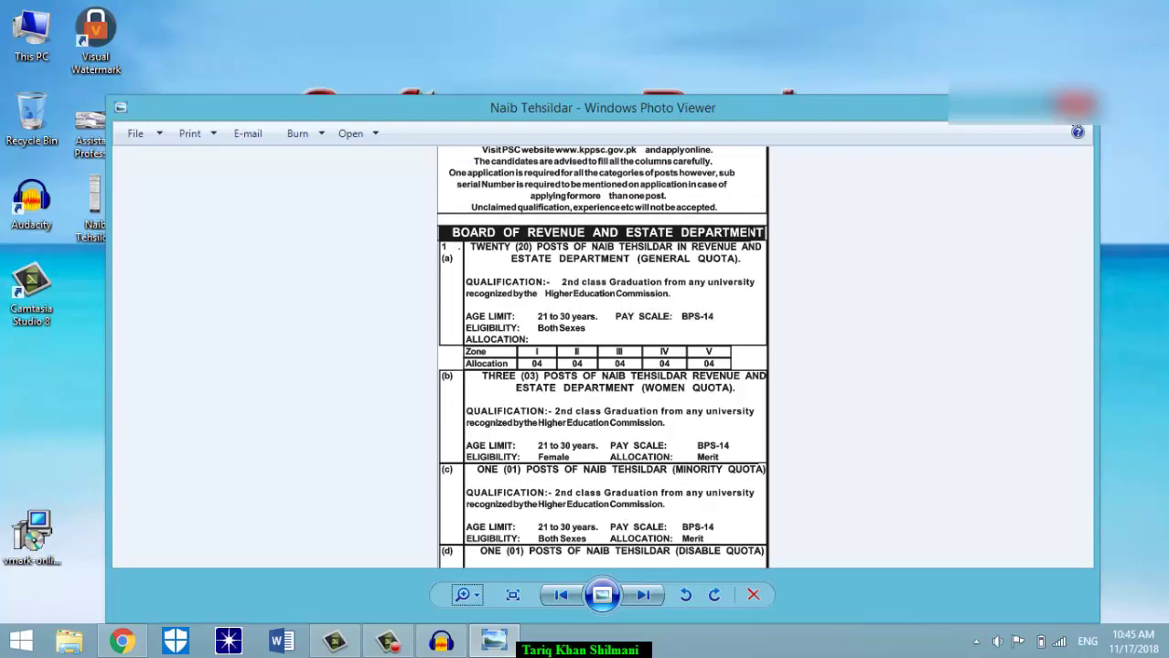
left_click(1074, 102)
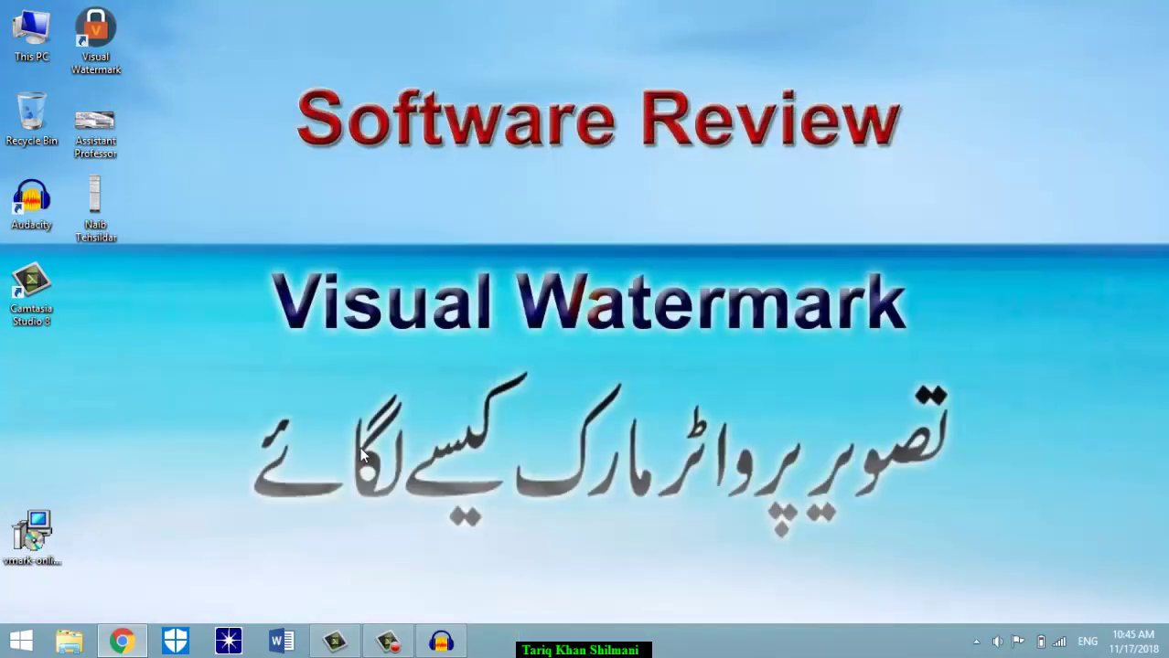
- Back in Chrome, set the job's required education to Graduation, required experience to Nill and last date to 11/28/2018
left_click(122, 641)
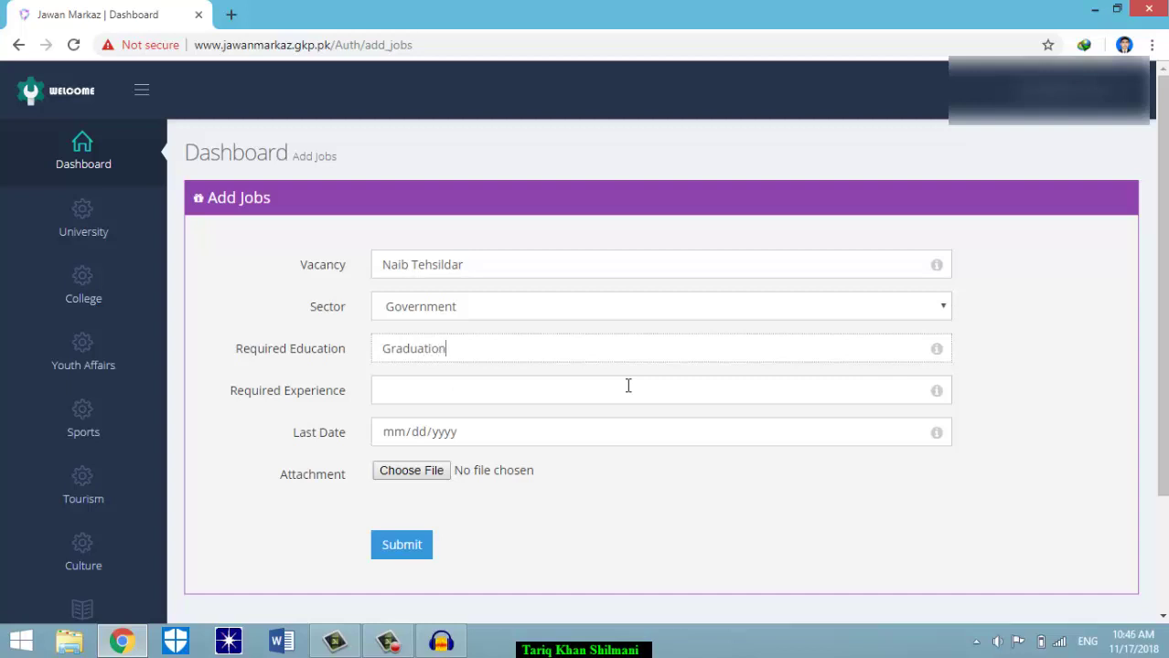
left_click(521, 396)
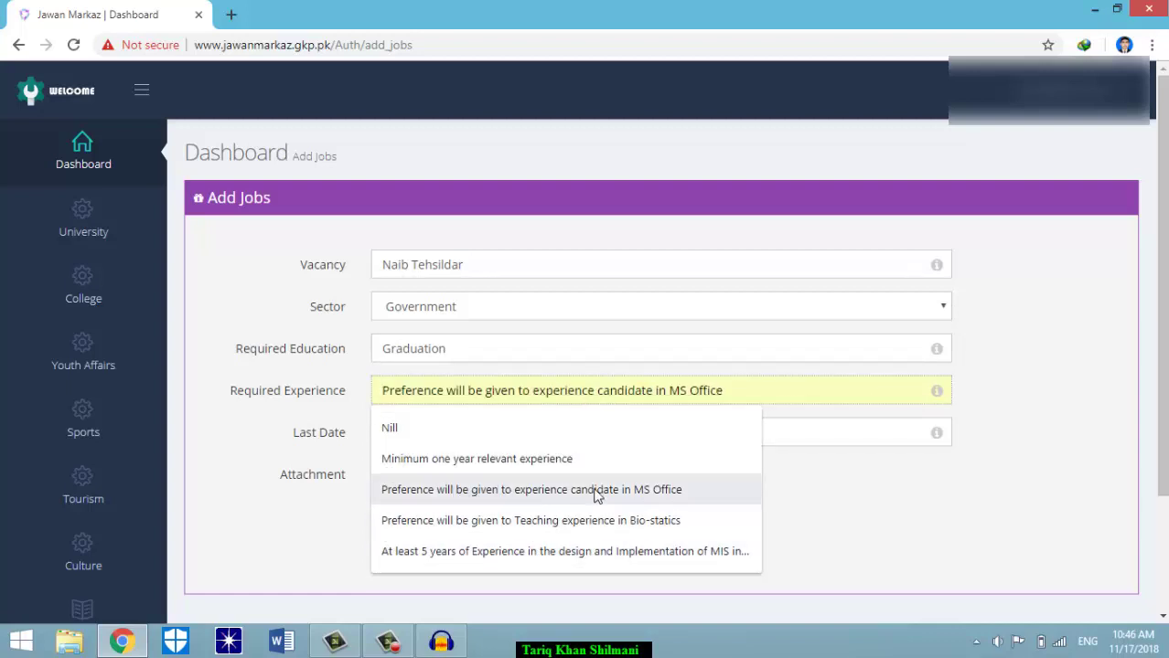
left_click(390, 429)
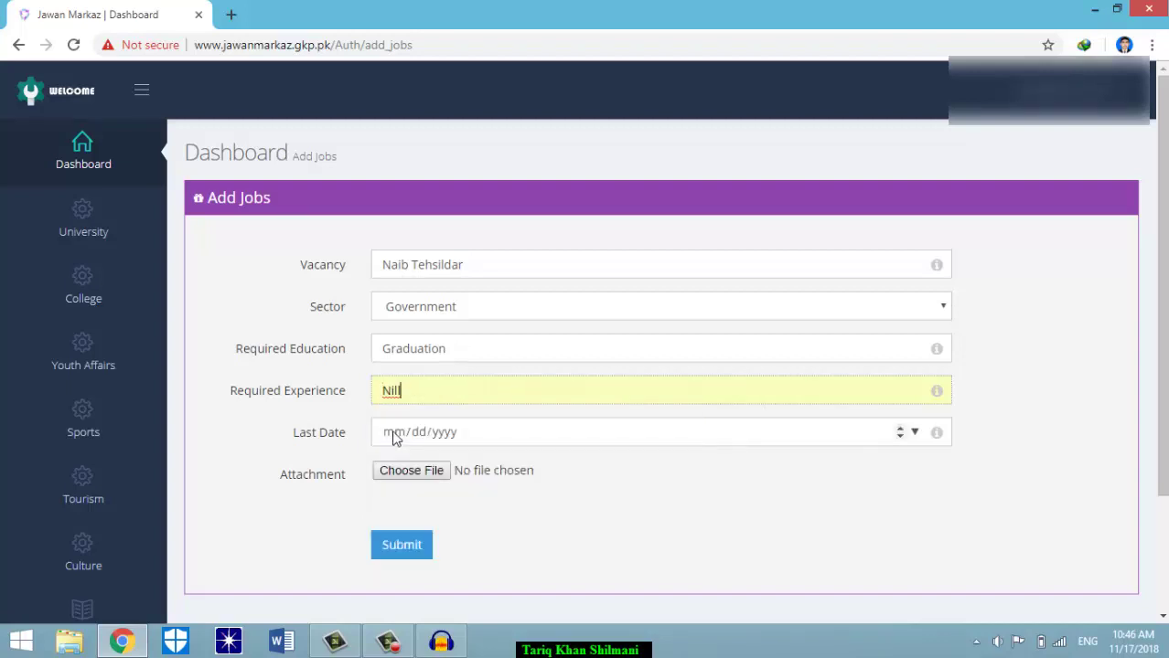
left_click(394, 438)
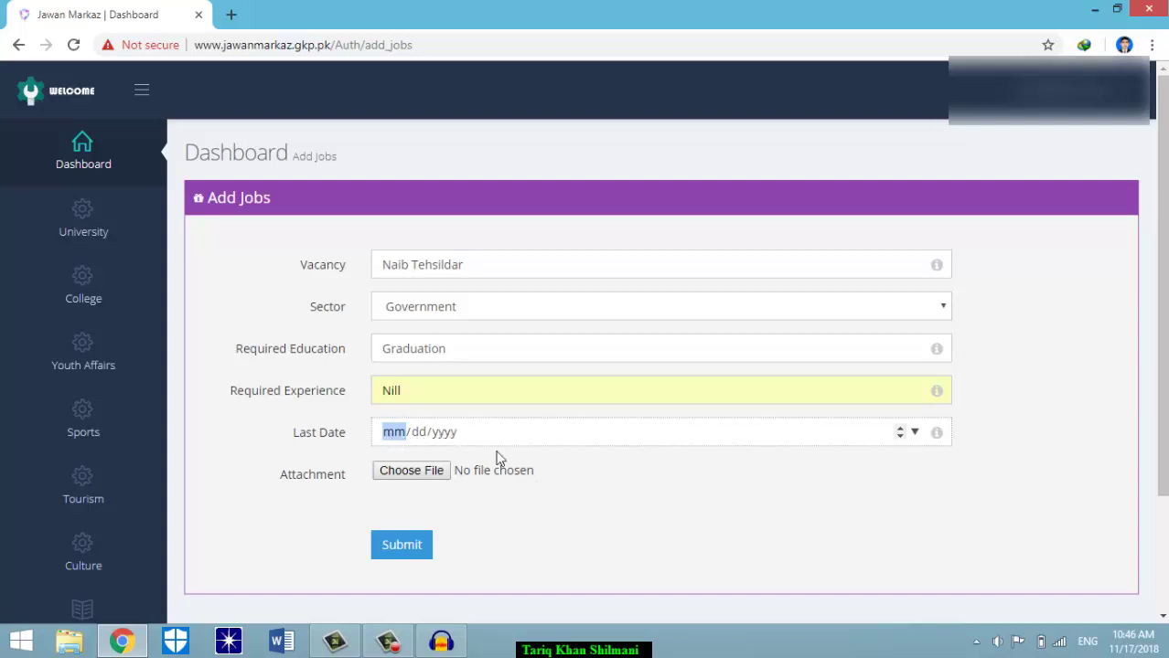
type("11/")
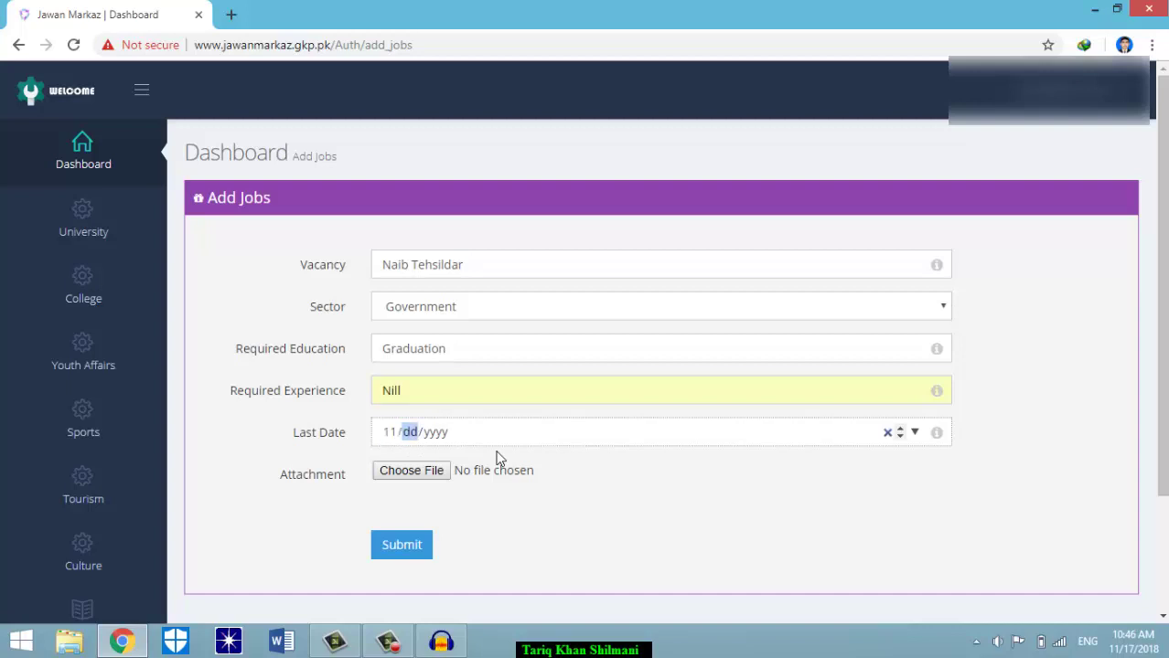
type("28/")
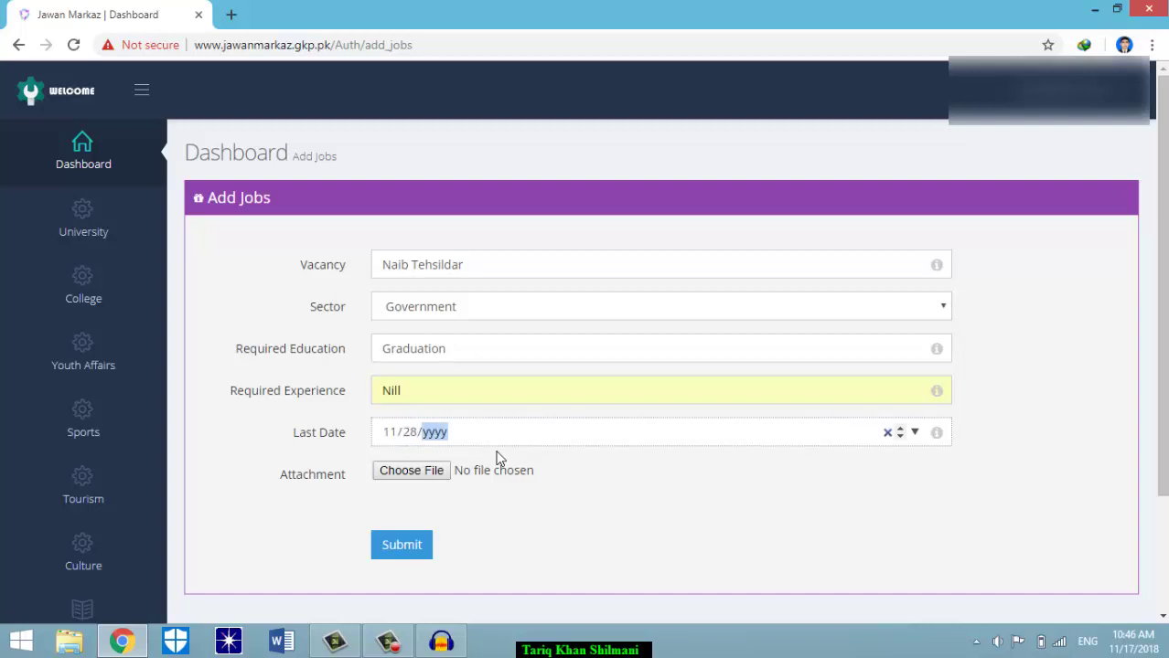
type("2018")
- Attach the watermarked Naib Tehsildar image from the desktop and submit the job
left_click(421, 471)
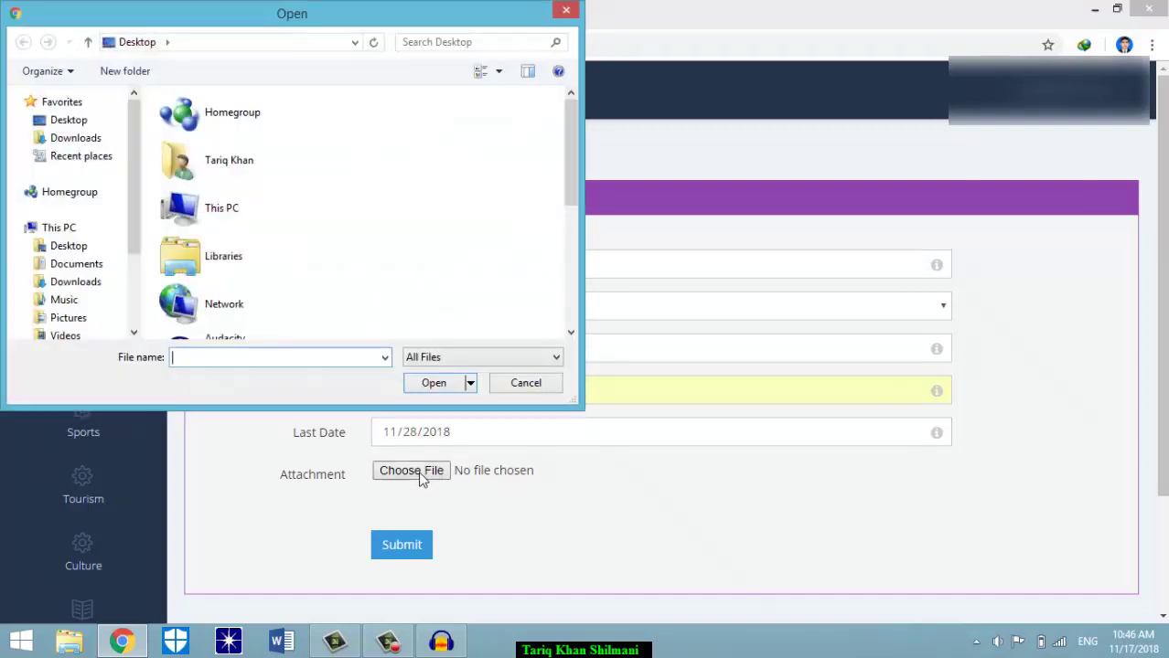
key("Down")
key("Down")
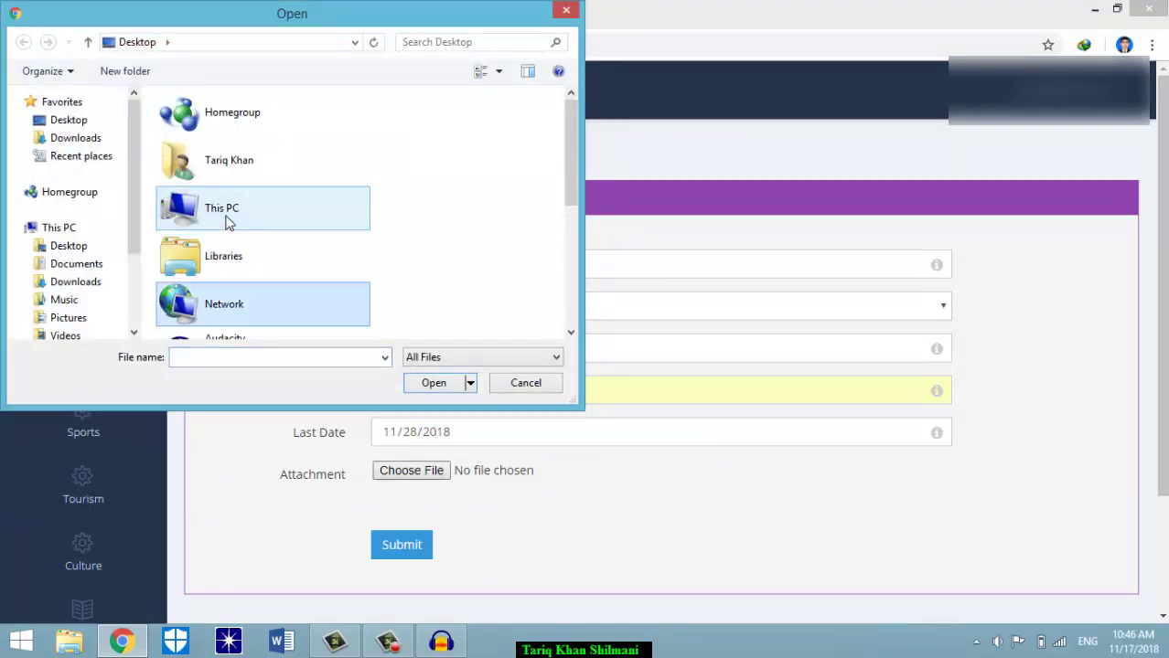
scroll(229, 223, "down", 5)
left_click(228, 223)
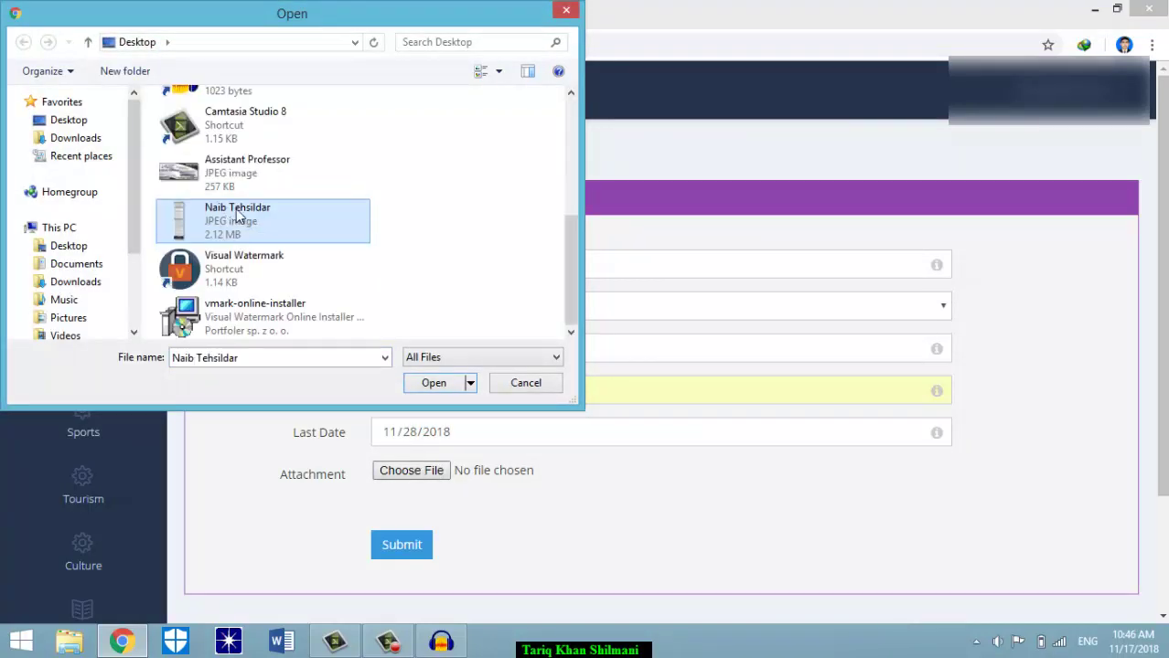
left_click(428, 384)
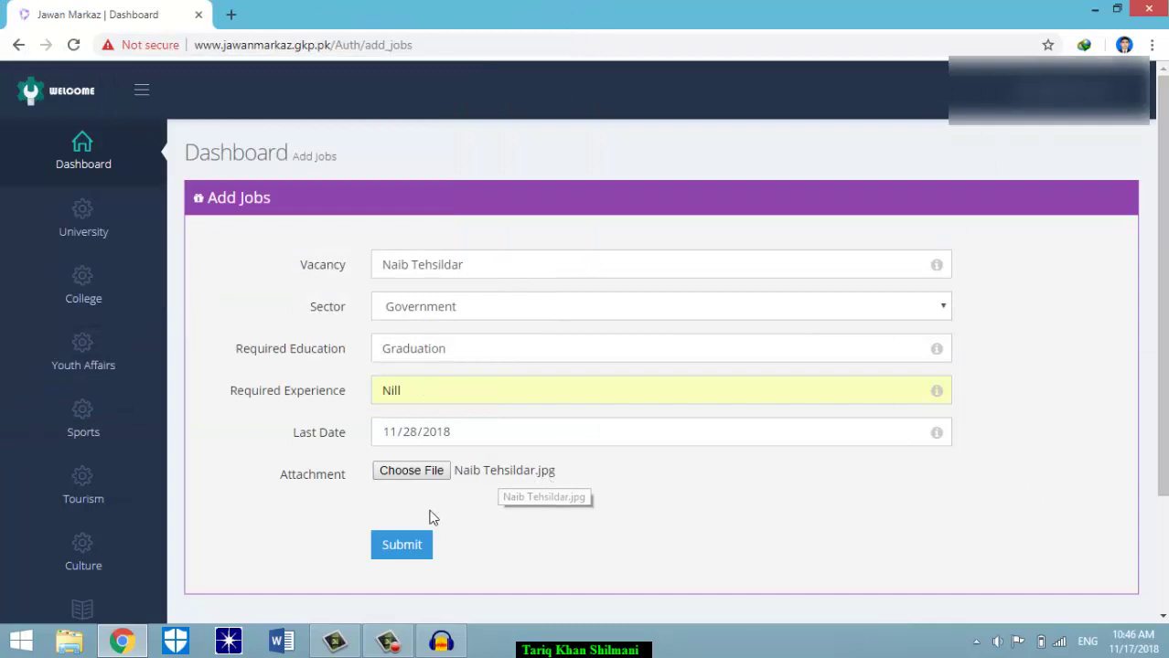
left_click(409, 551)
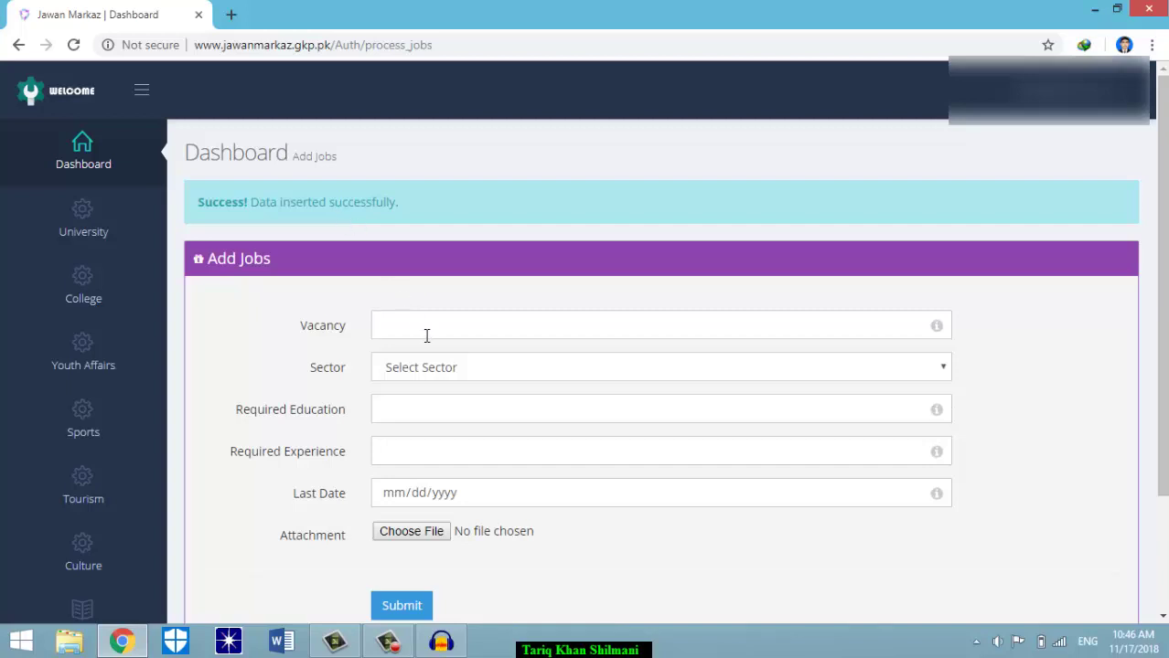
- Open the Assistant Professor advertisement image from the desktop to check its details, dismissing the Internet Download Manager notice
left_click(971, 121)
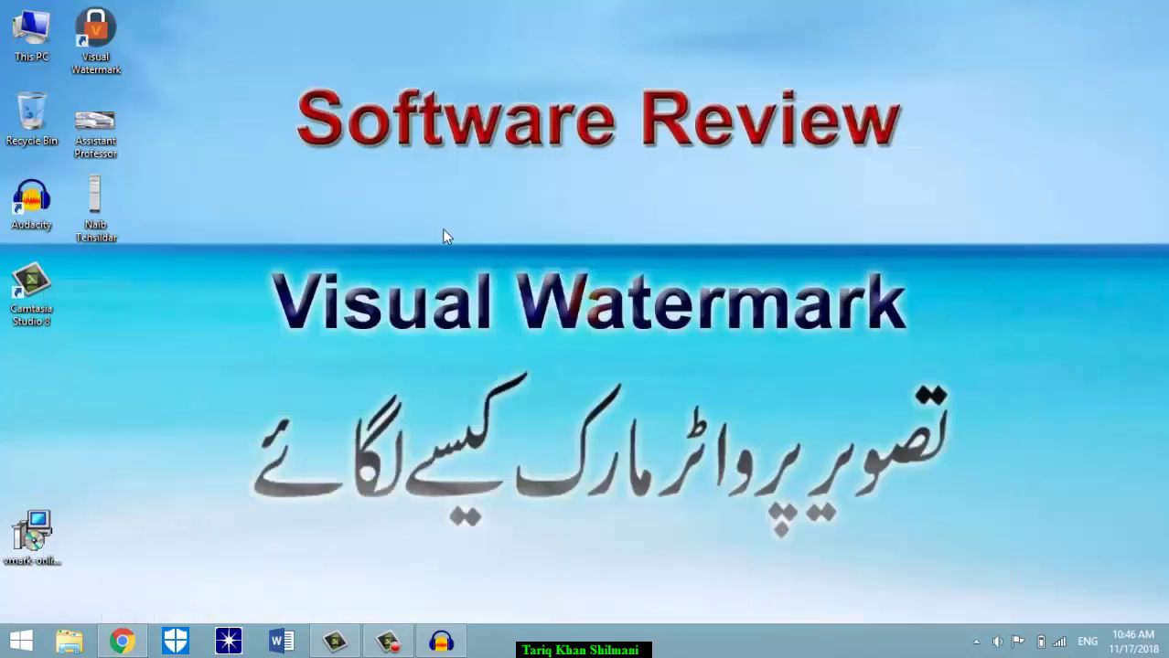
double_click(95, 126)
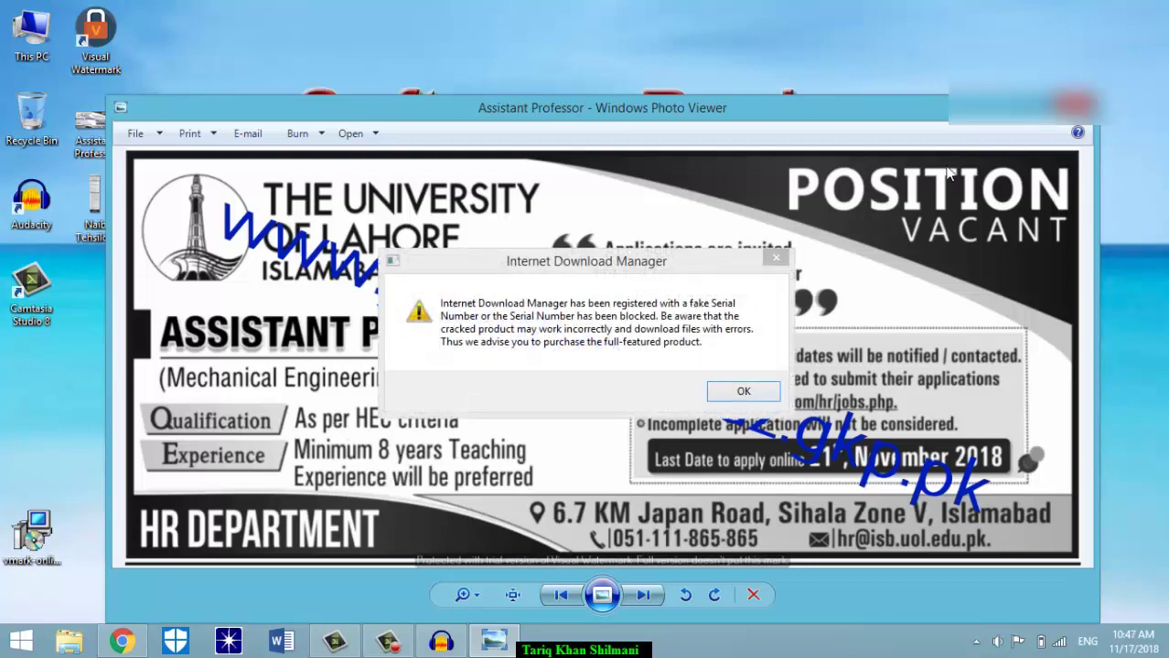
left_click(737, 391)
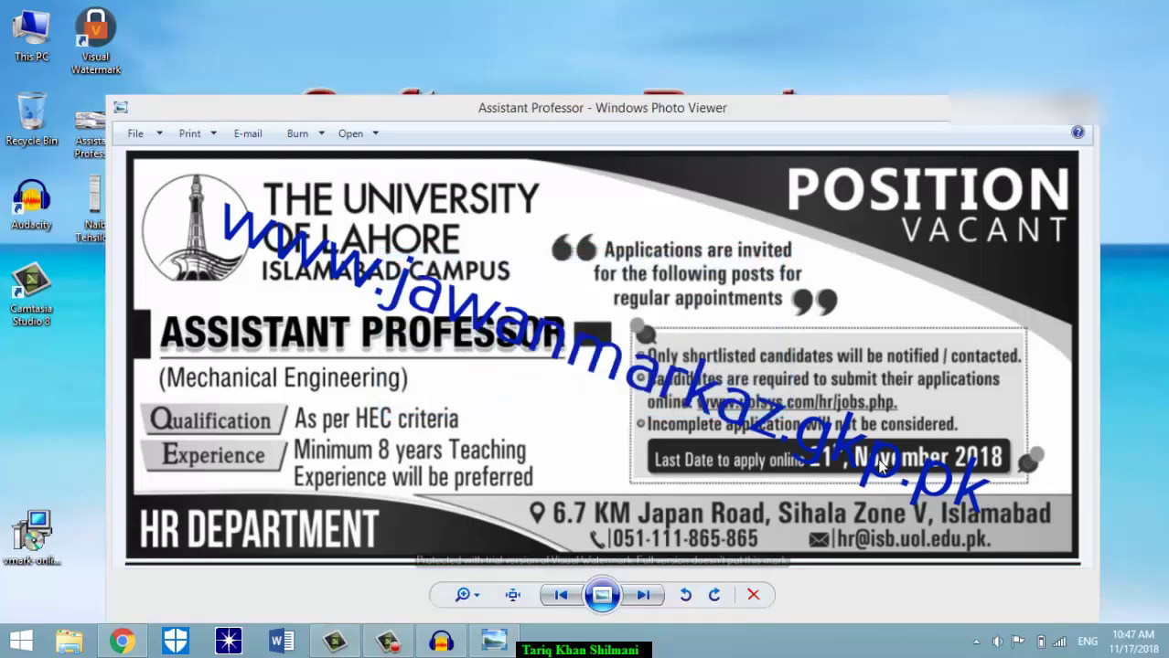
- Switch back to Chrome, enter Assistant Professor as the new job's vacancy and set its sector to Private
left_click(110, 648)
left_click(438, 329)
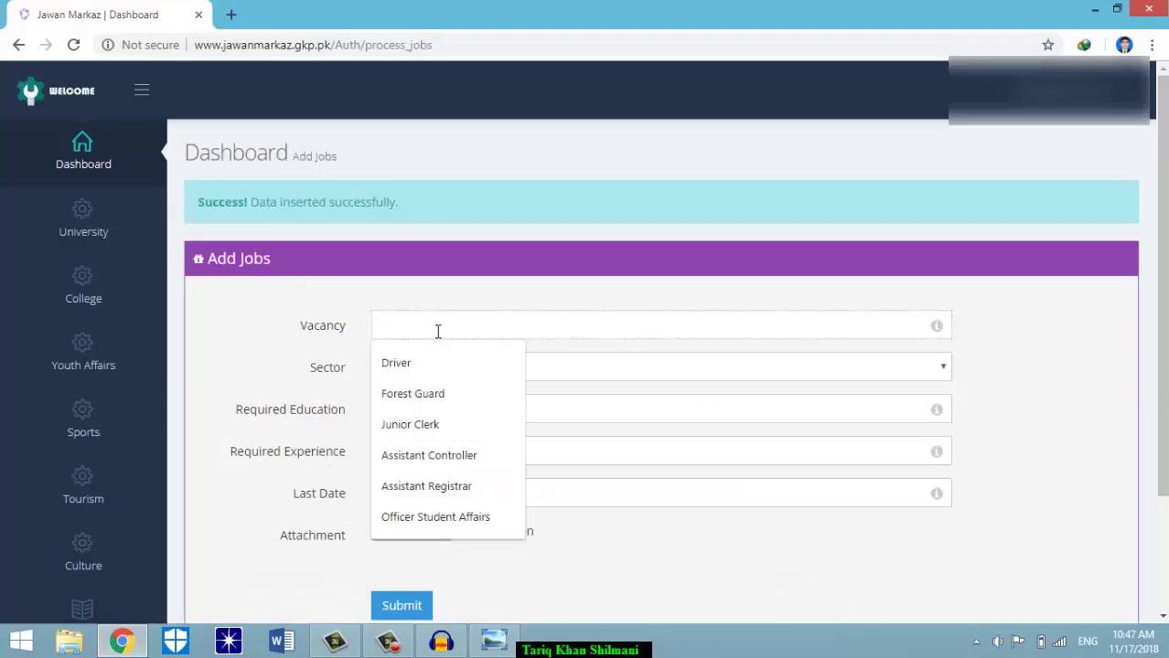
type("Assista")
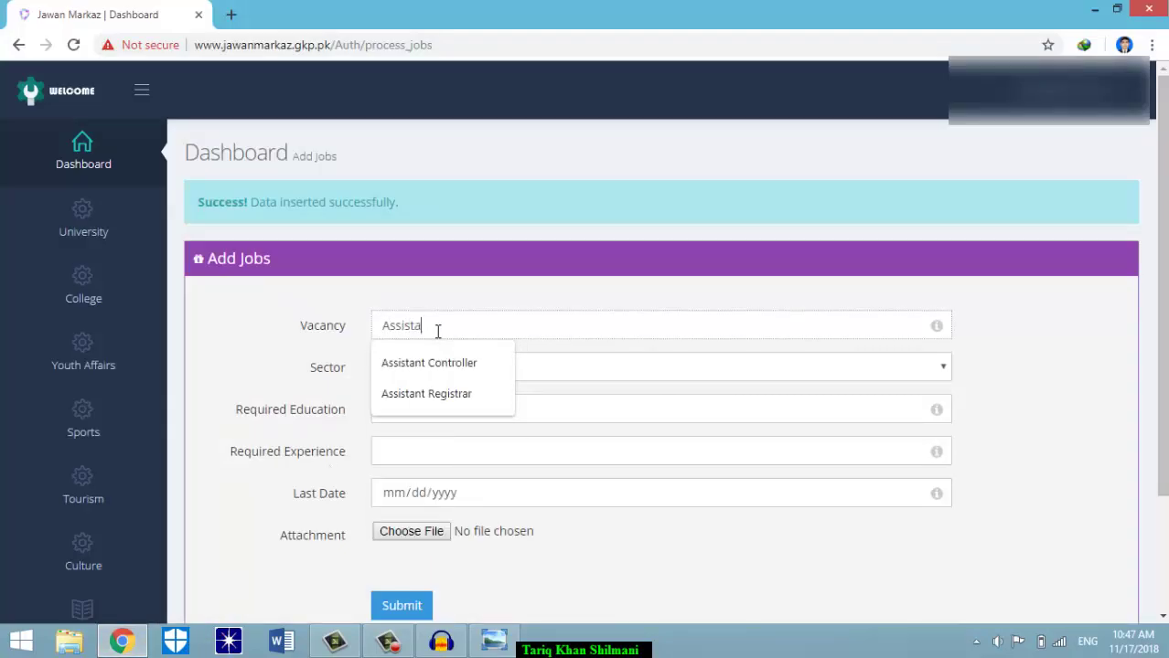
type("nt Professor")
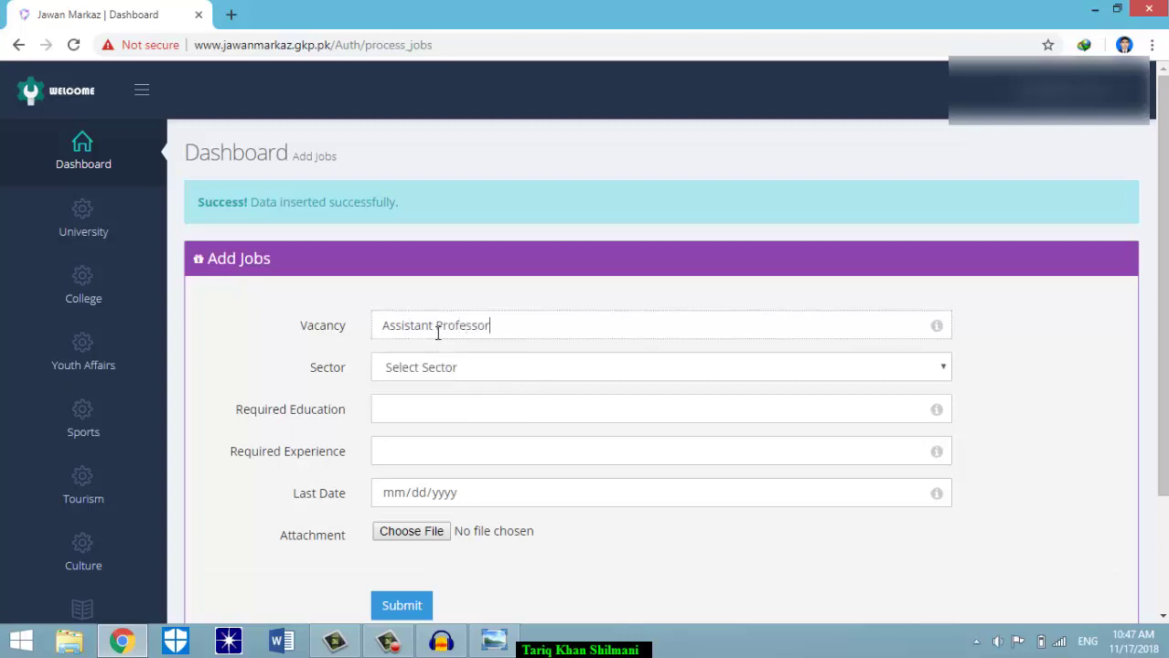
left_click(413, 366)
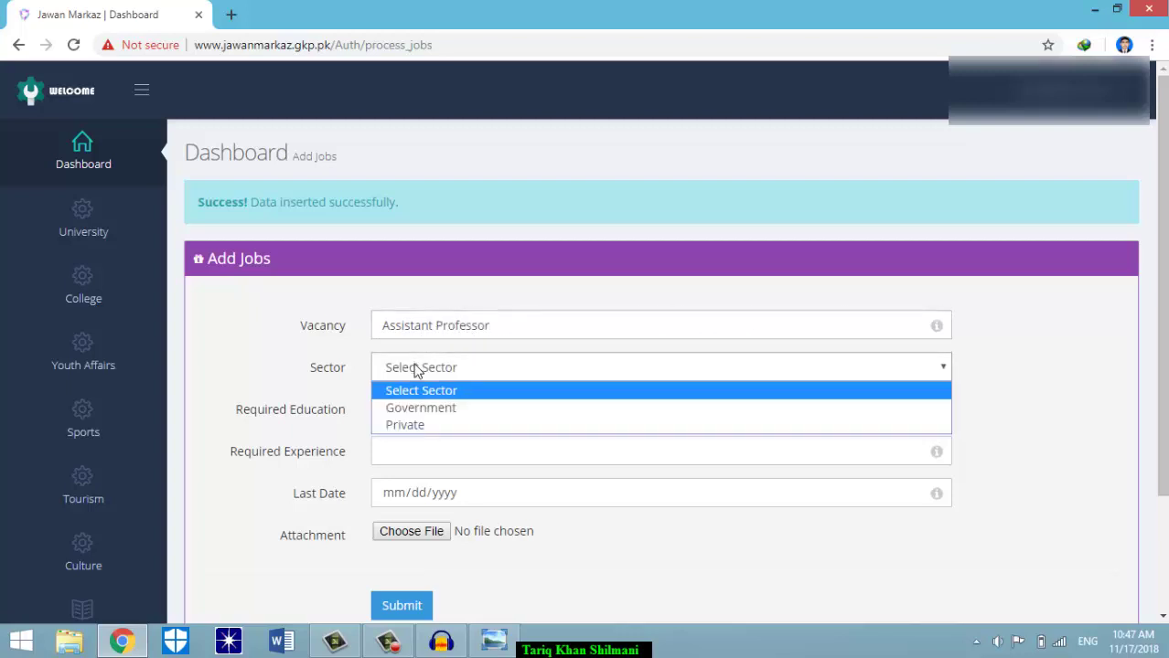
left_click(415, 425)
- Set the required education to Minimum Education Master/M.Phil and the required experience to 8 Year Teaching Experience, checking the advertisement image for the wording
left_click(423, 419)
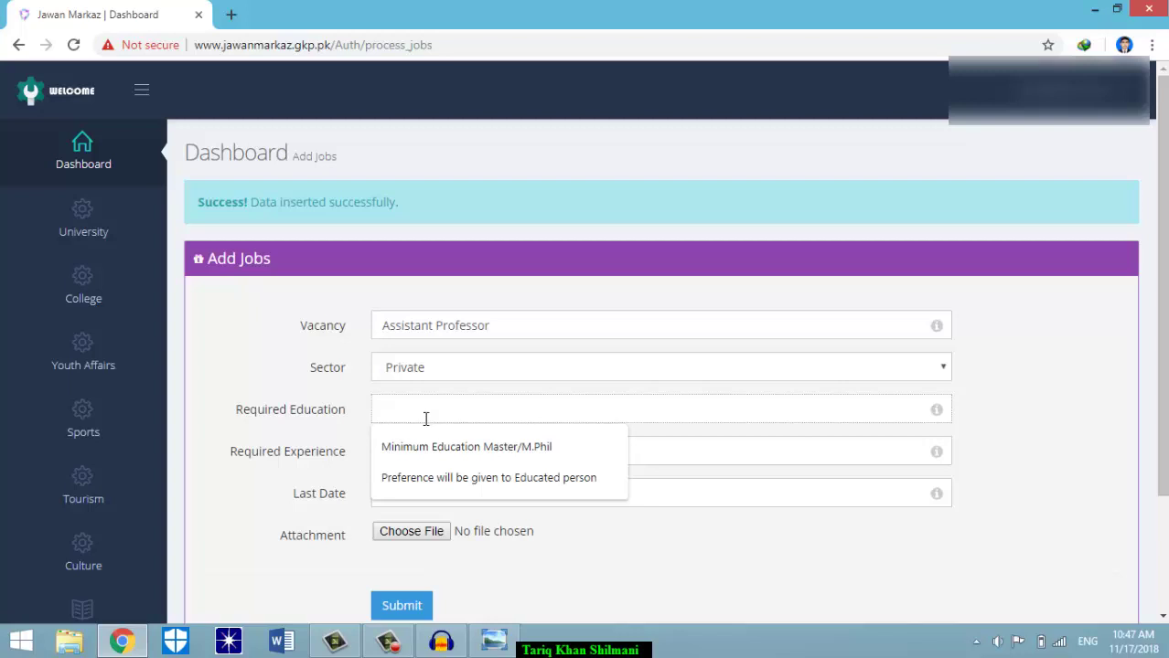
left_click(475, 448)
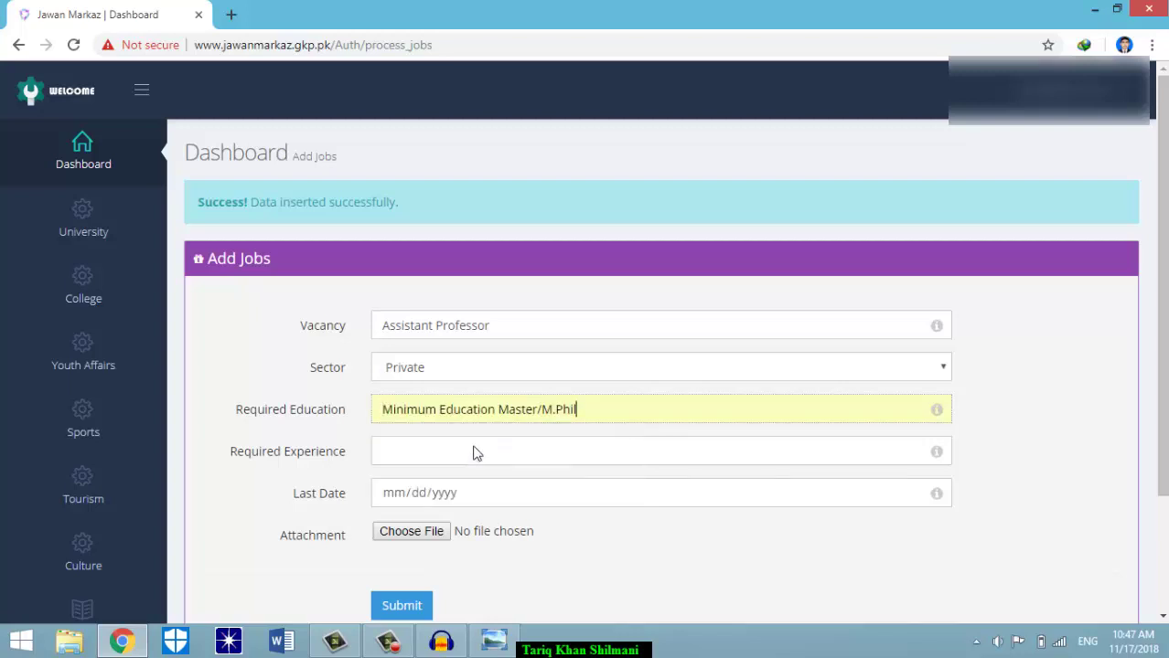
left_click(408, 467)
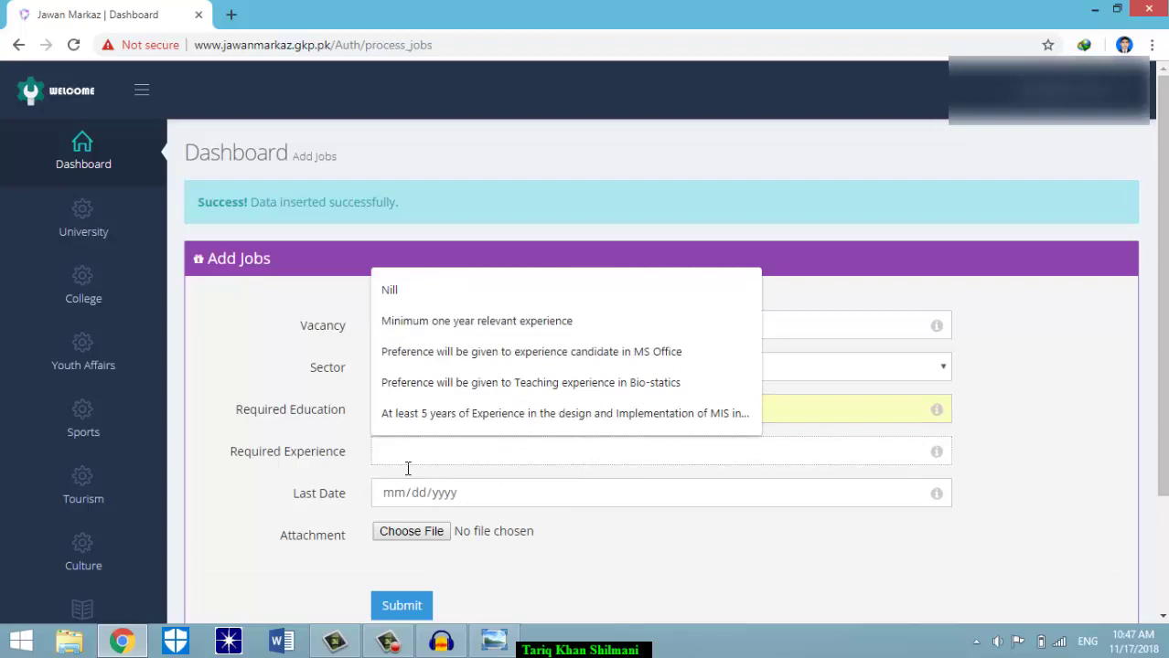
type("8 Year Experience")
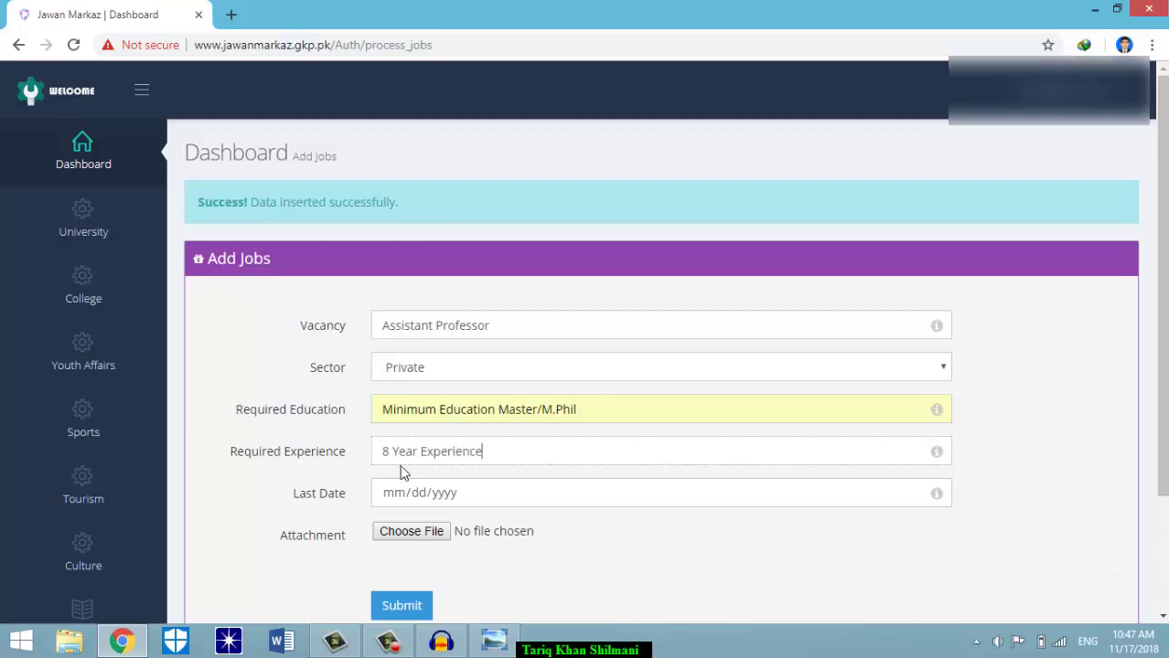
left_click(494, 641)
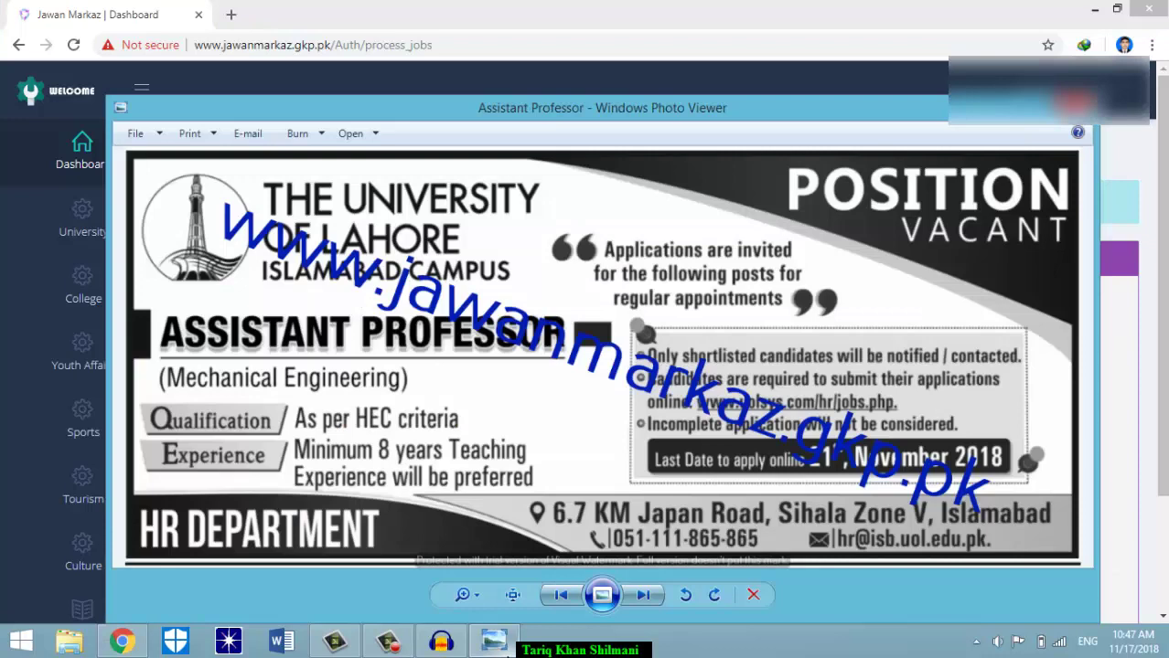
left_click(494, 641)
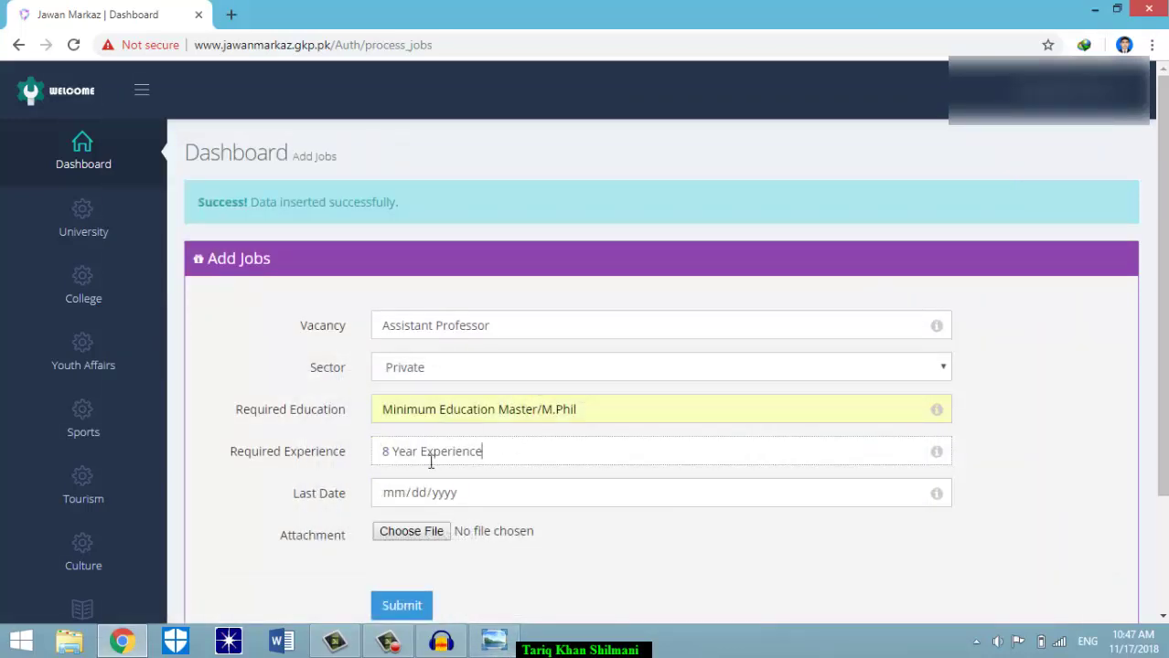
type("Teaching")
- Set the Assistant Professor job's last date to 11/21/2018
left_click(392, 492)
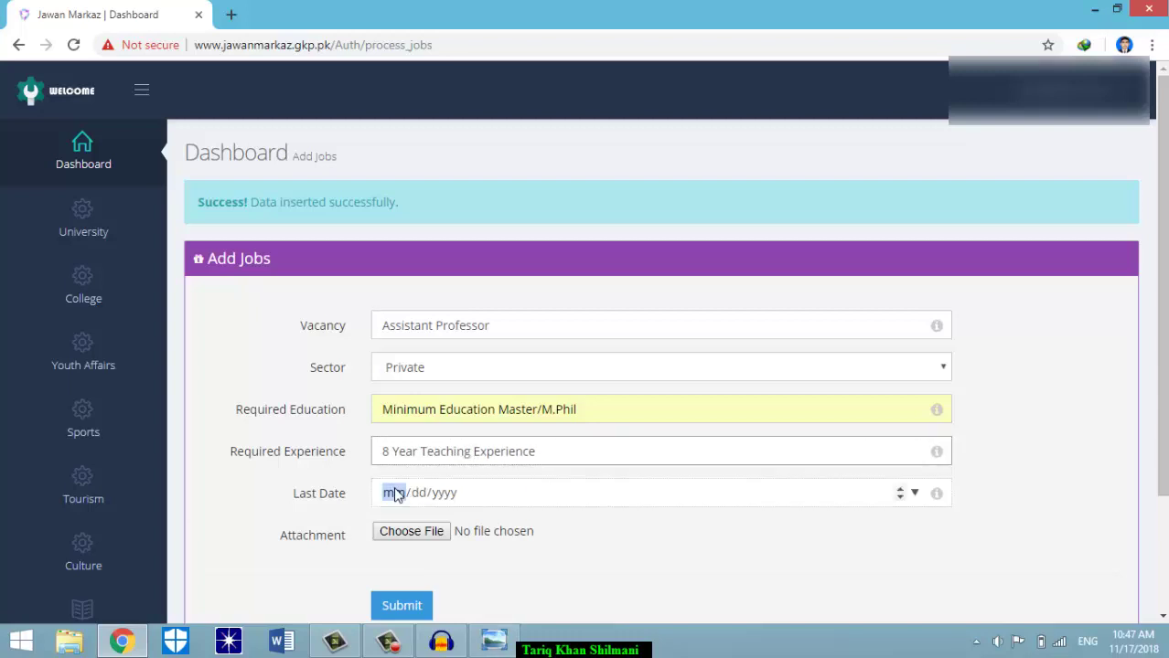
type("11/21/2")
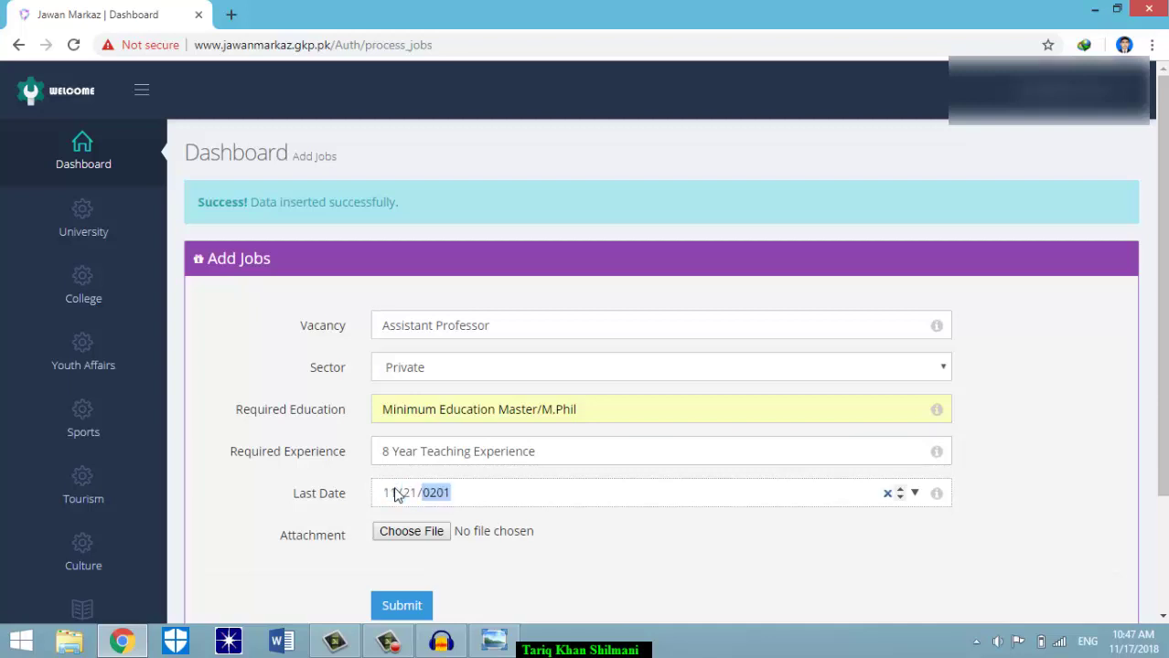
type("018")
- Attach the watermarked Assistant Professor image from the desktop and submit the job
left_click(411, 535)
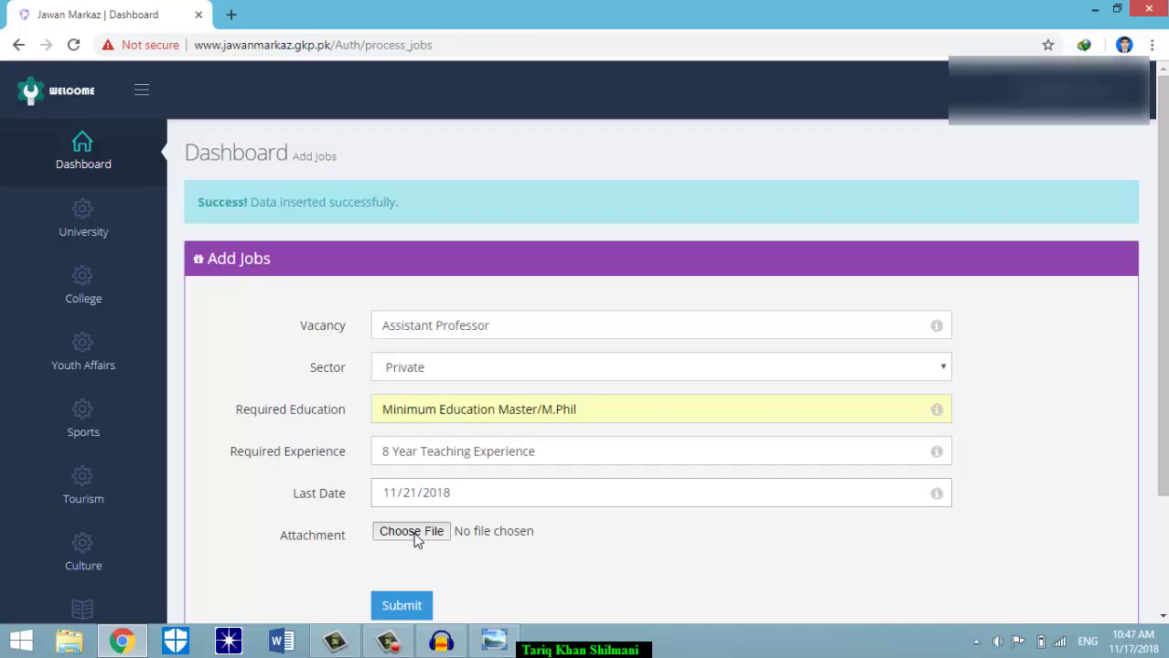
type("acity")
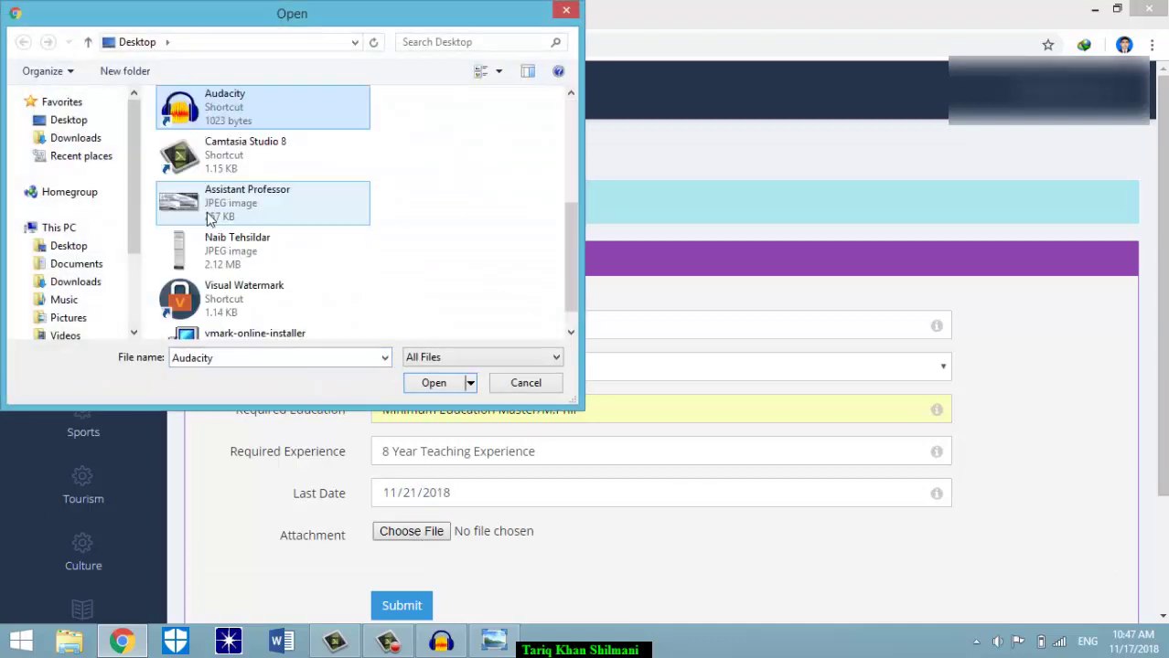
double_click(259, 203)
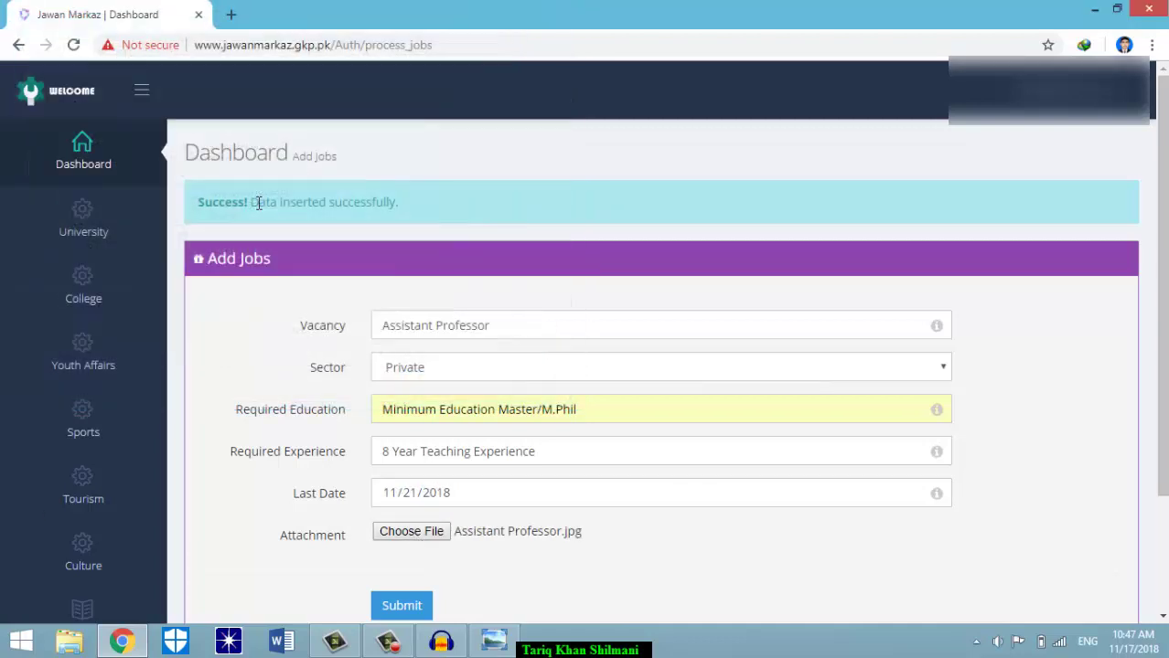
left_click(410, 606)
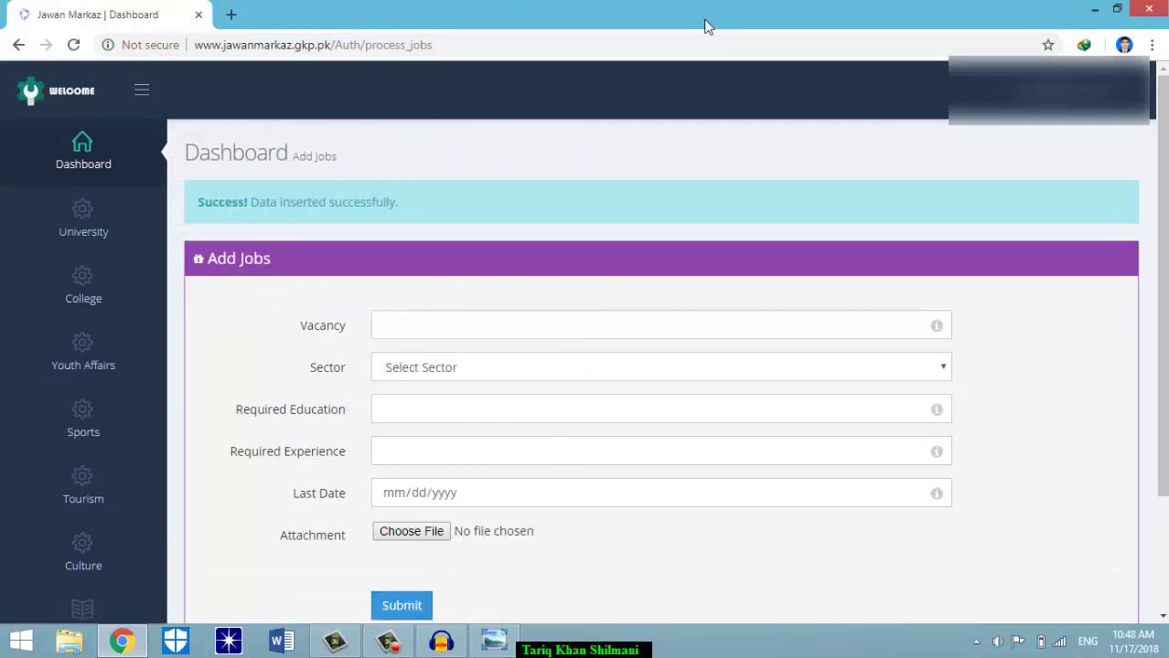
- Open the dashboard's managed jobs listing to check the newly added jobs
scroll(1147, 291, "down", 3)
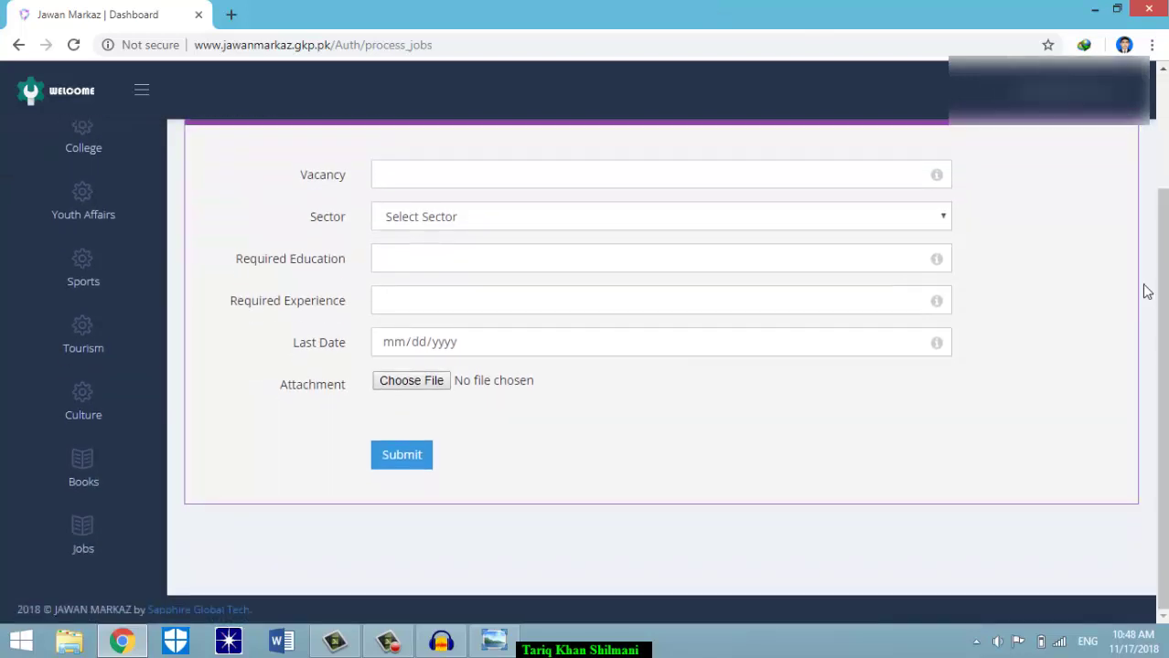
left_click(108, 532)
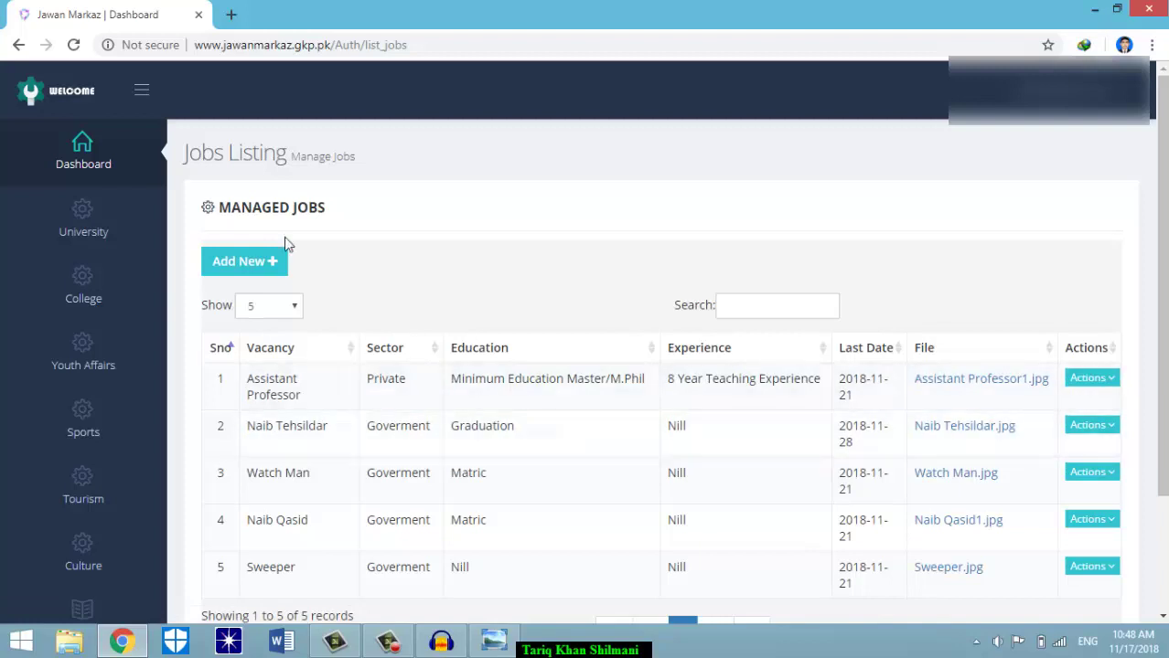
- Load jawanmarkaz.gkp.pk in a new tab and open the Naib Tehsildar advertisement file from its Jobs page
left_click(232, 14)
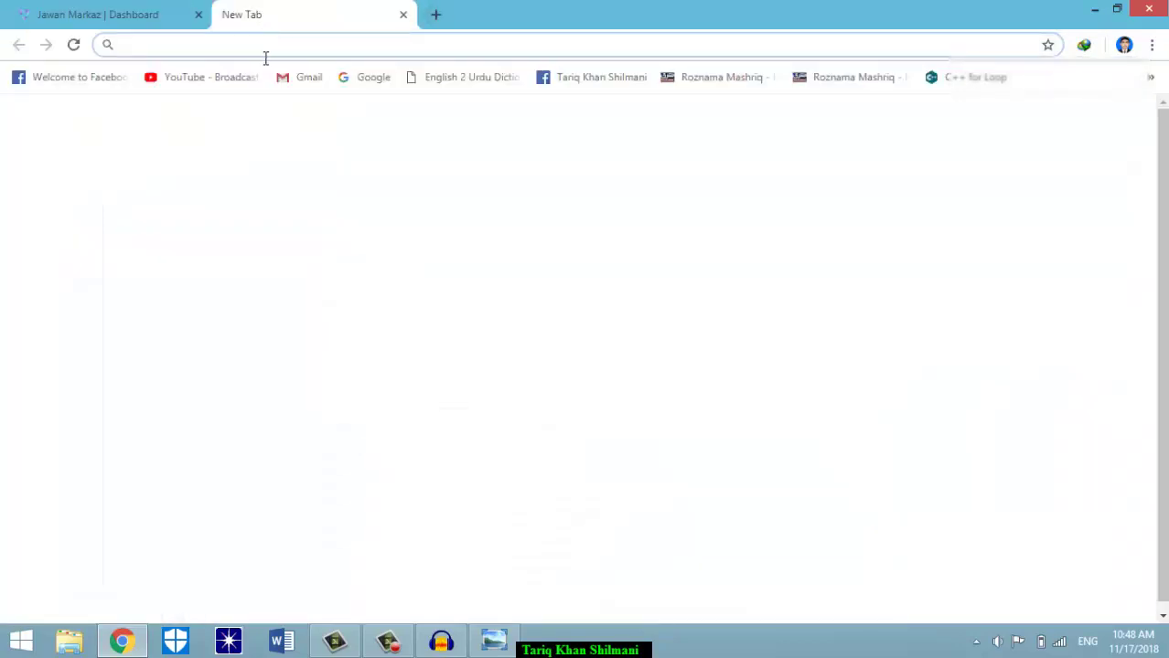
type("jaw")
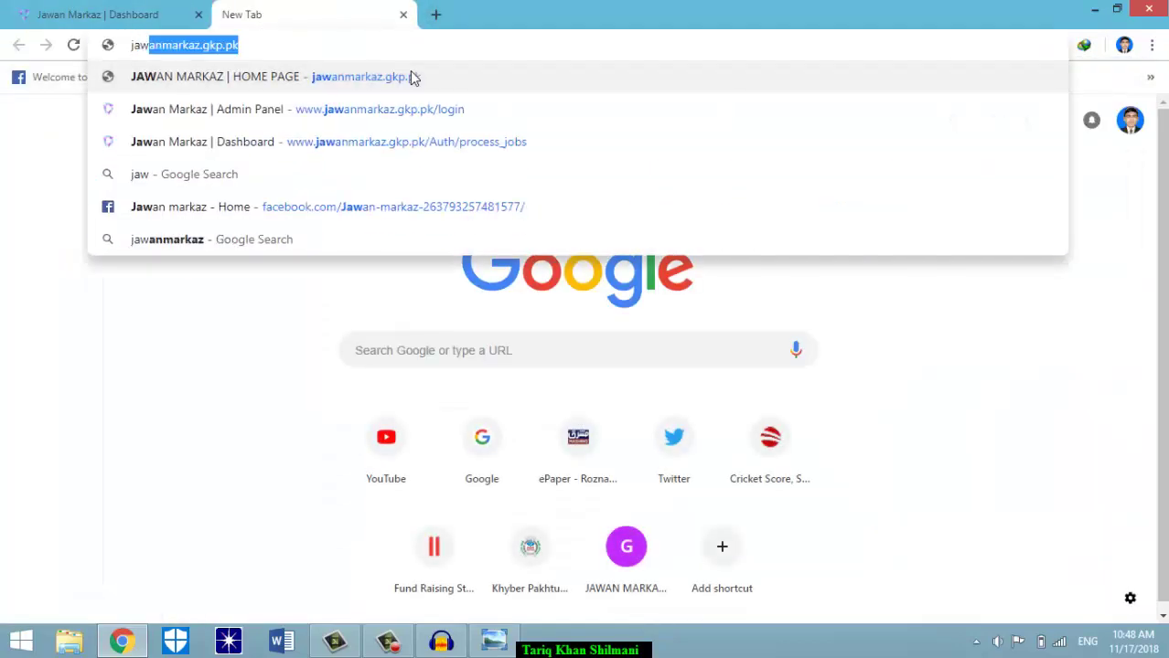
key("Return")
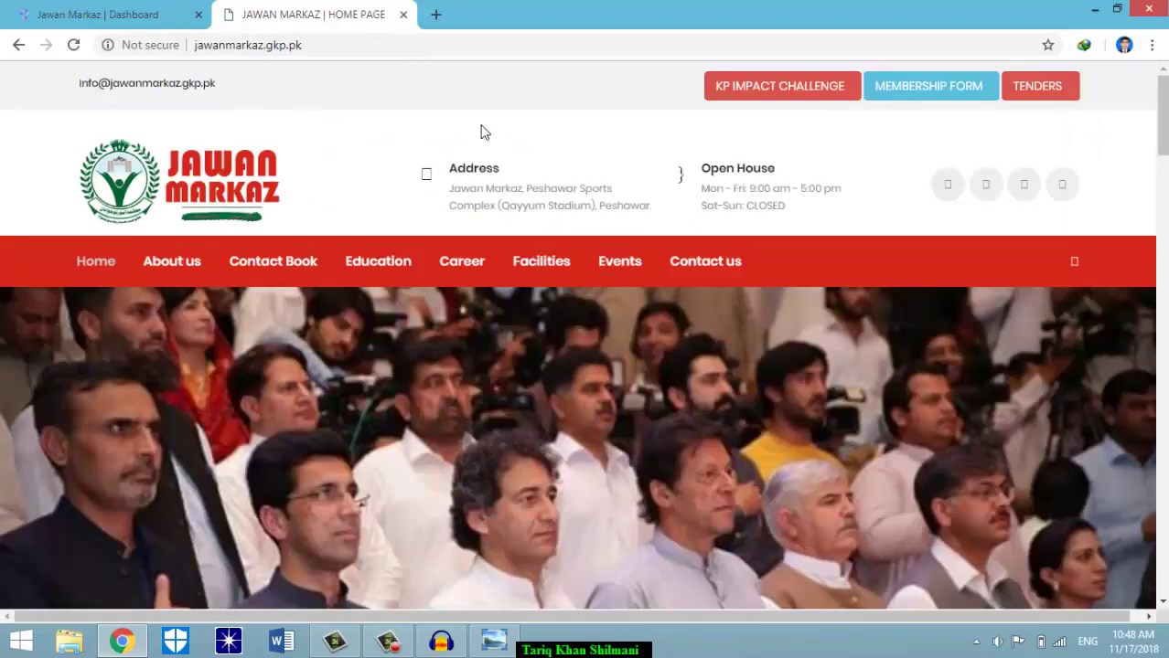
mouse_move(460, 265)
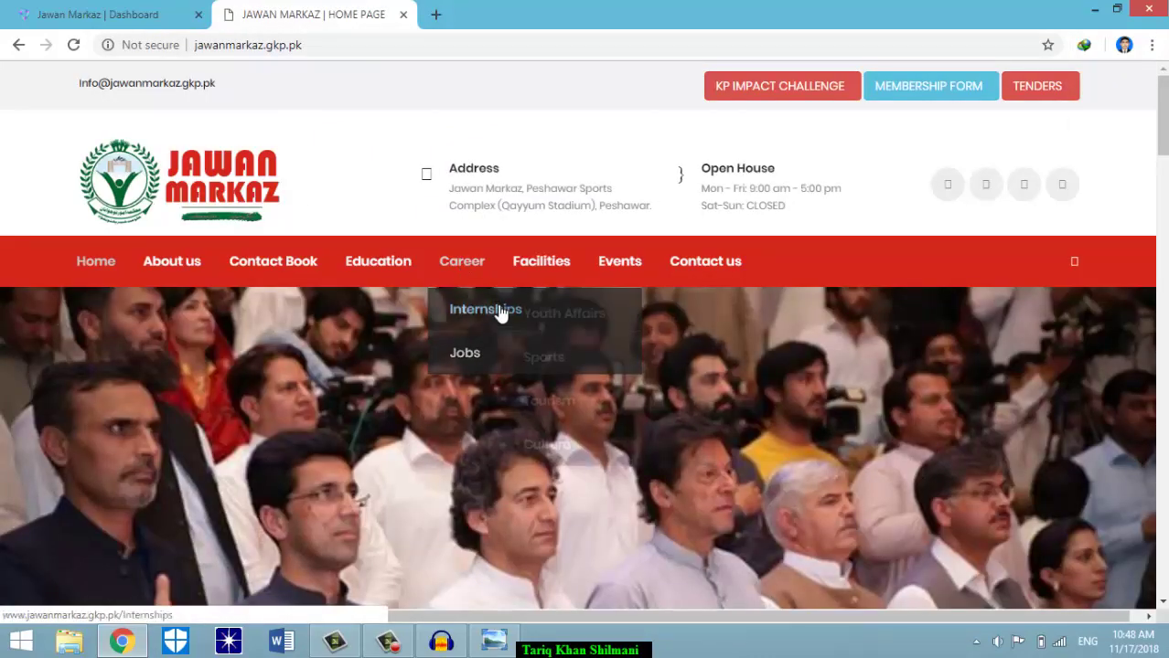
left_click(465, 353)
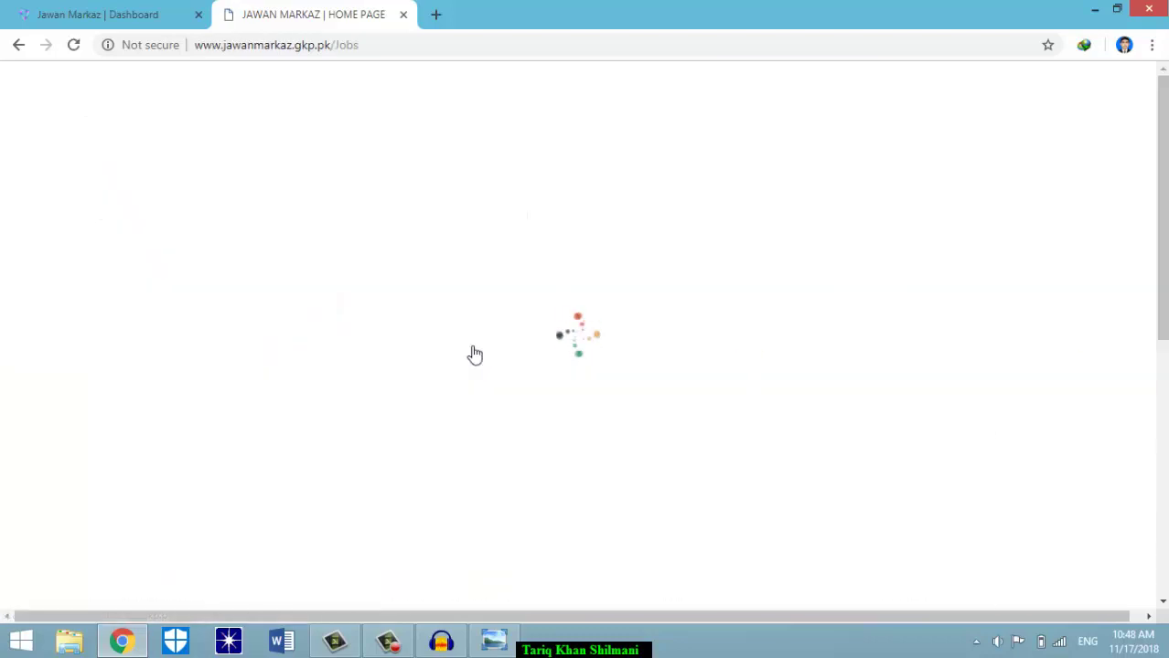
scroll(474, 353, "down", 3)
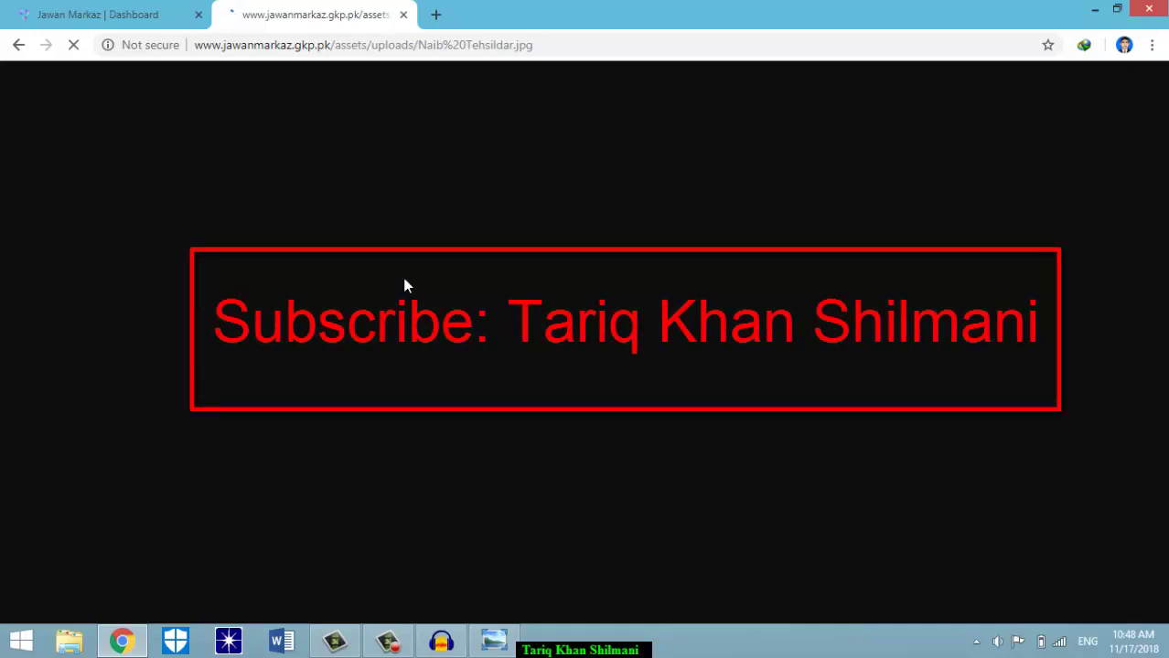
- Load the Jawan Markaz site in another new tab and list the private jobs on its Jobs page
left_click(435, 18)
type("ja")
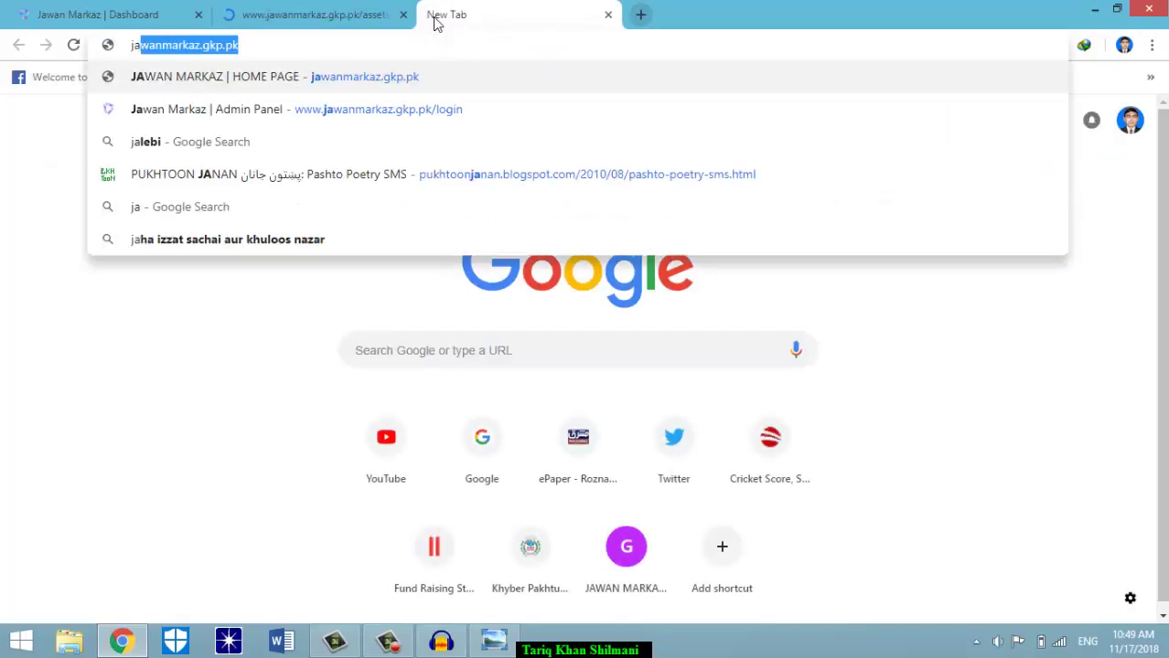
key("Return")
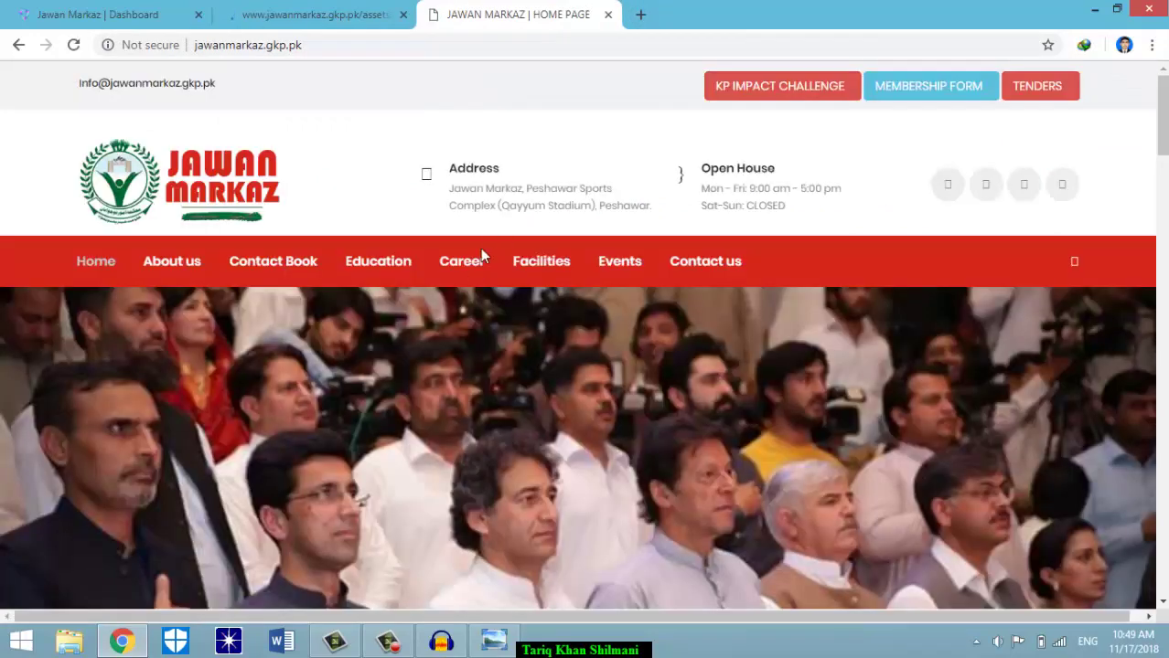
mouse_move(472, 272)
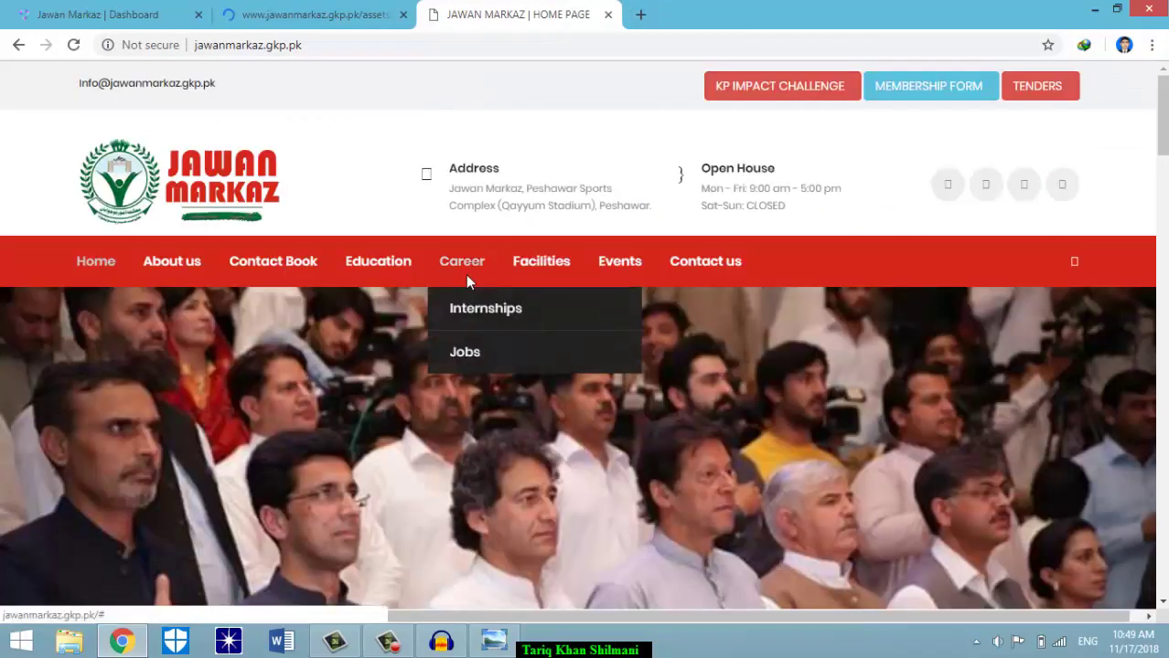
left_click(457, 362)
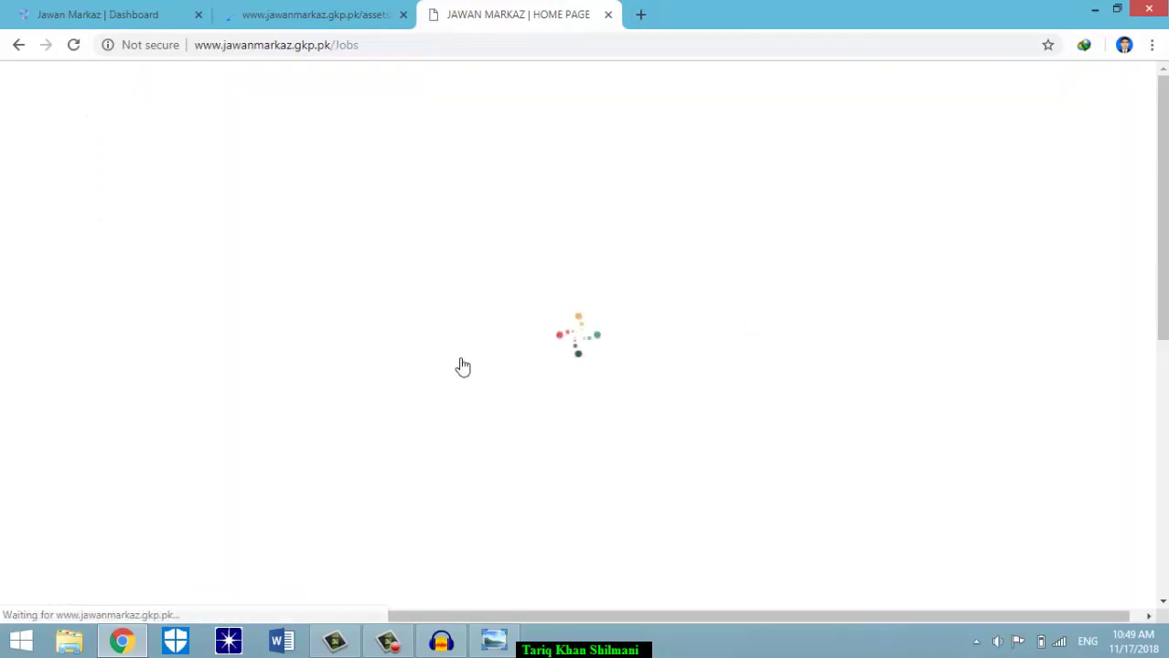
left_click(603, 366)
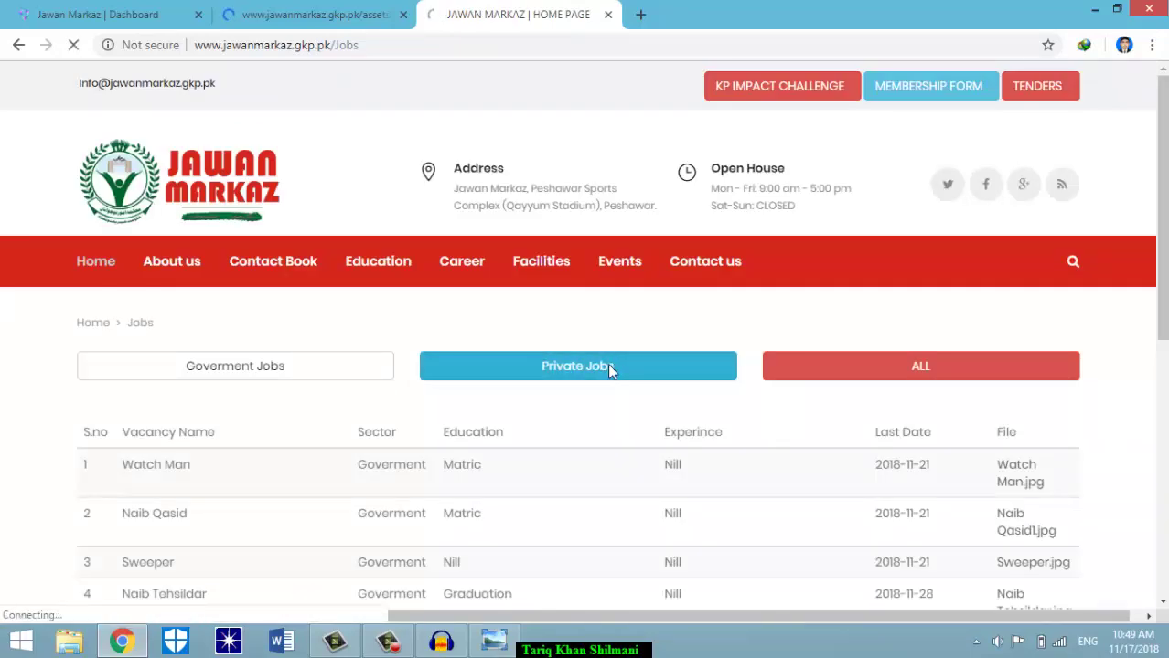
scroll(613, 370, "down", 1)
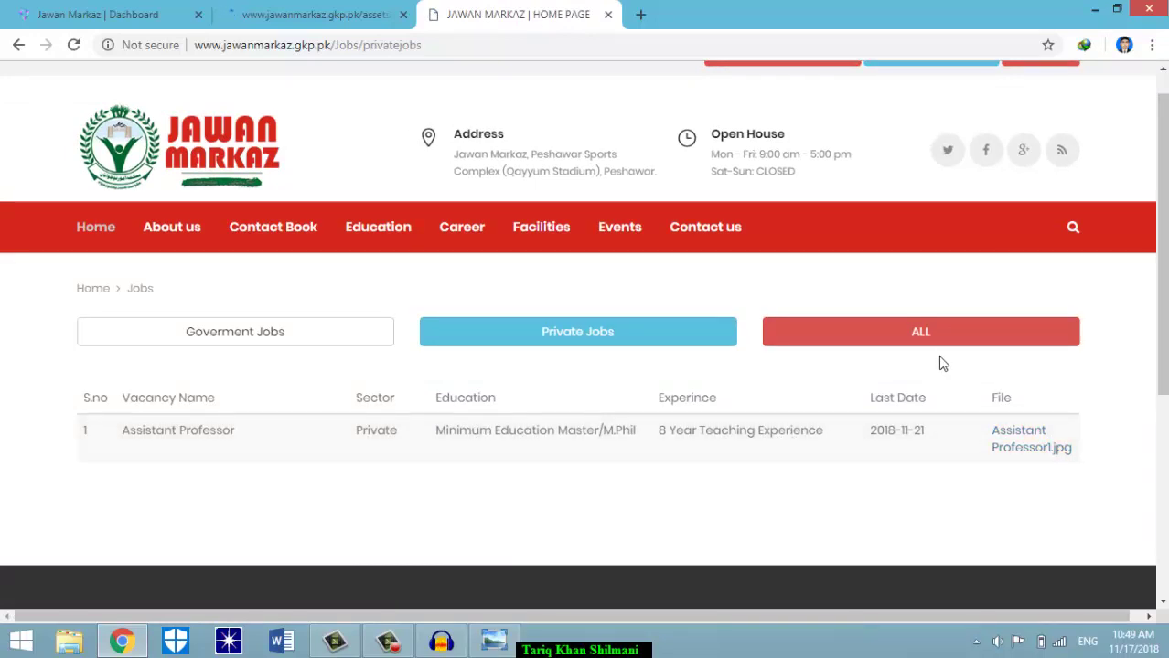
- List all jobs on the public Jobs page and open the Assistant Professor advertisement file
left_click(921, 337)
scroll(923, 339, "down", 2)
scroll(926, 341, "down", 1)
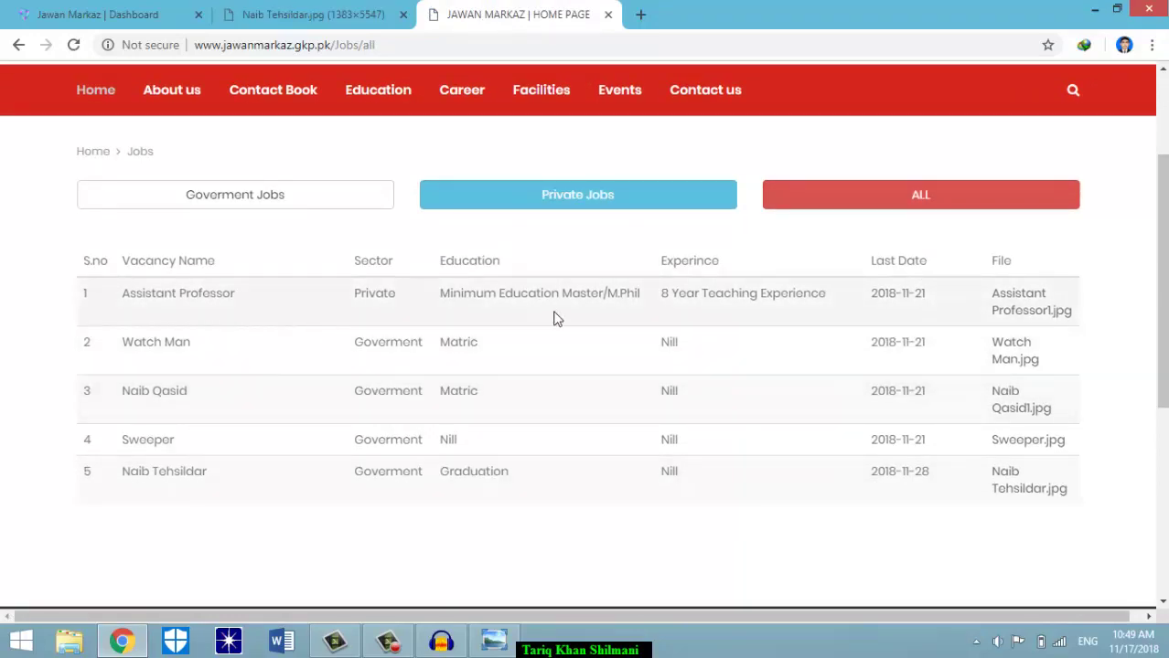
left_click(1022, 300)
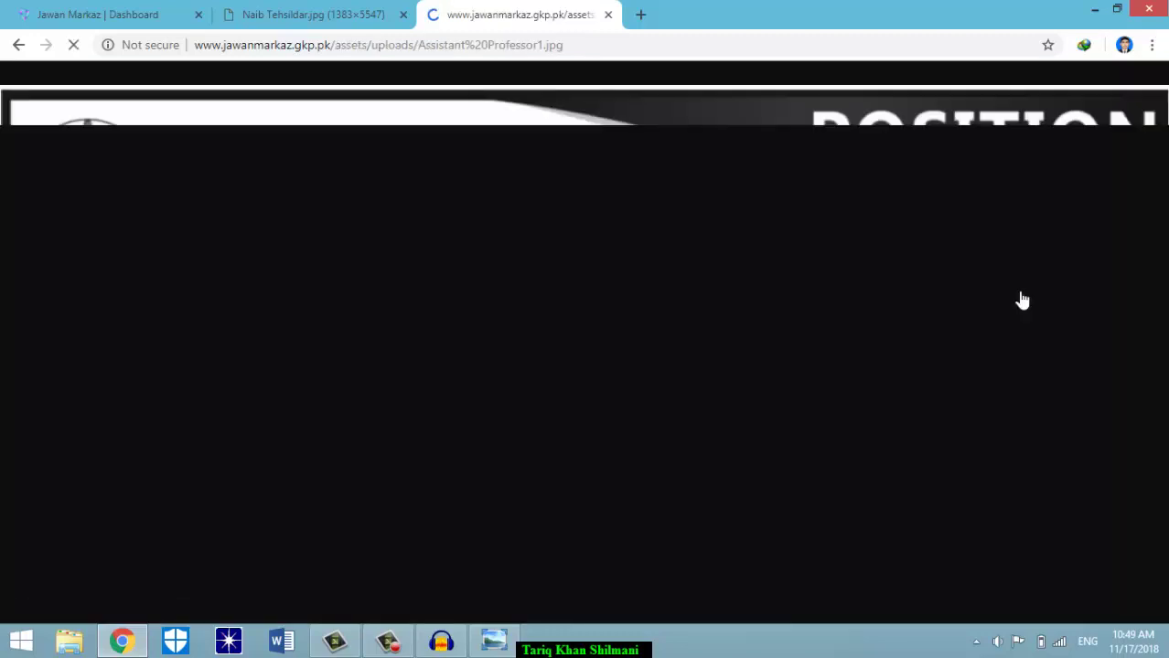
- Examine the published Naib Tehsildar advertisement image at enlarged size
left_click(366, 13)
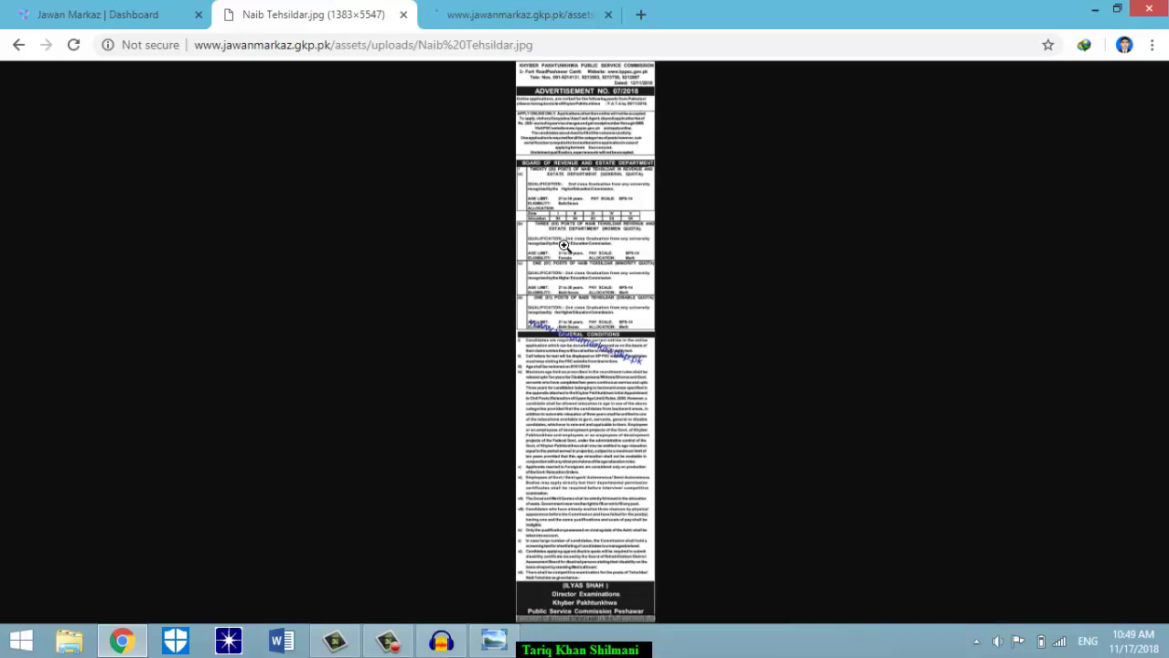
left_click(566, 241)
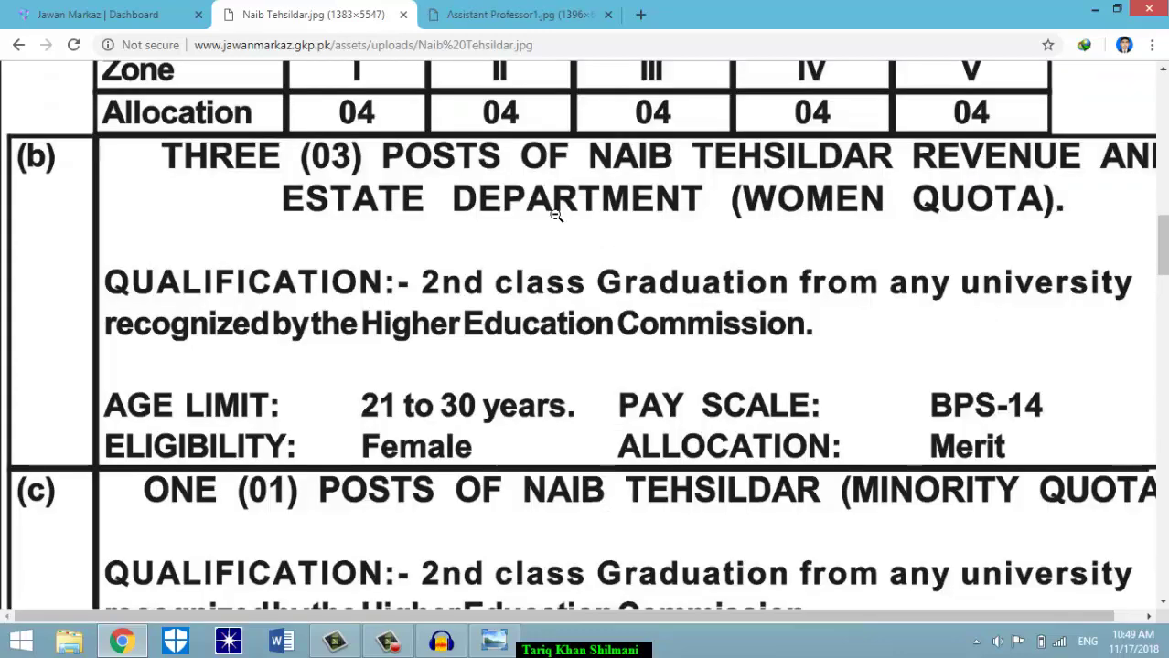
left_click(555, 214)
left_click(555, 214)
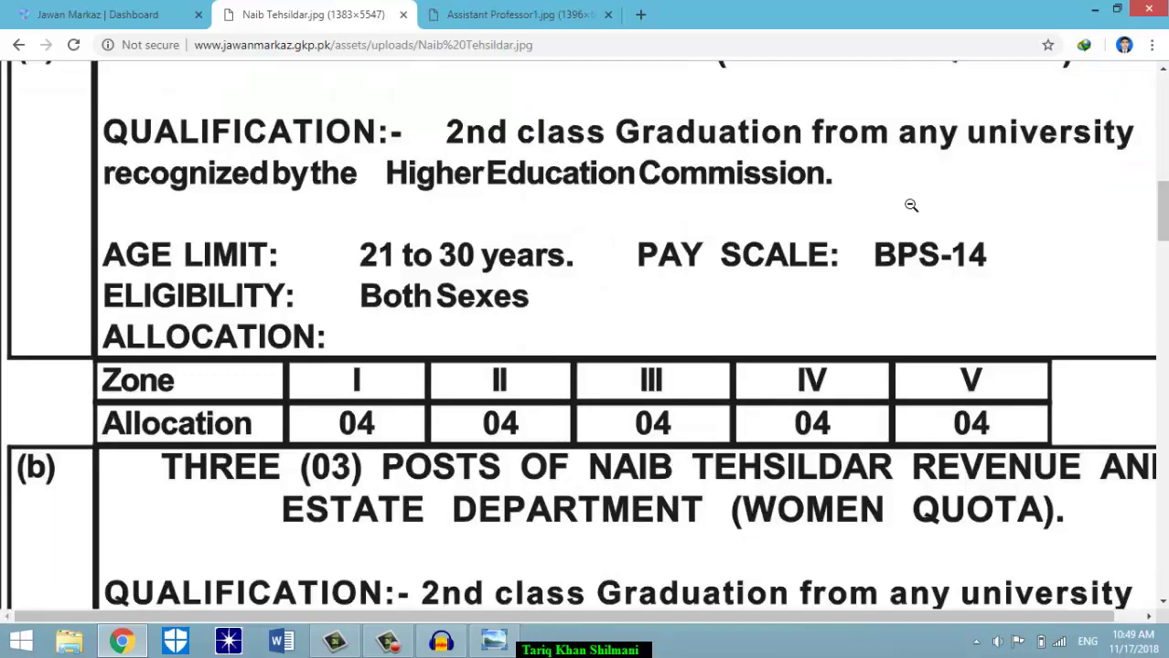
left_click_drag(1165, 212, 1165, 243)
- Check the watermark on the published Assistant Professor image, return to the Naib Tehsildar image and minimize the browser
left_click(509, 11)
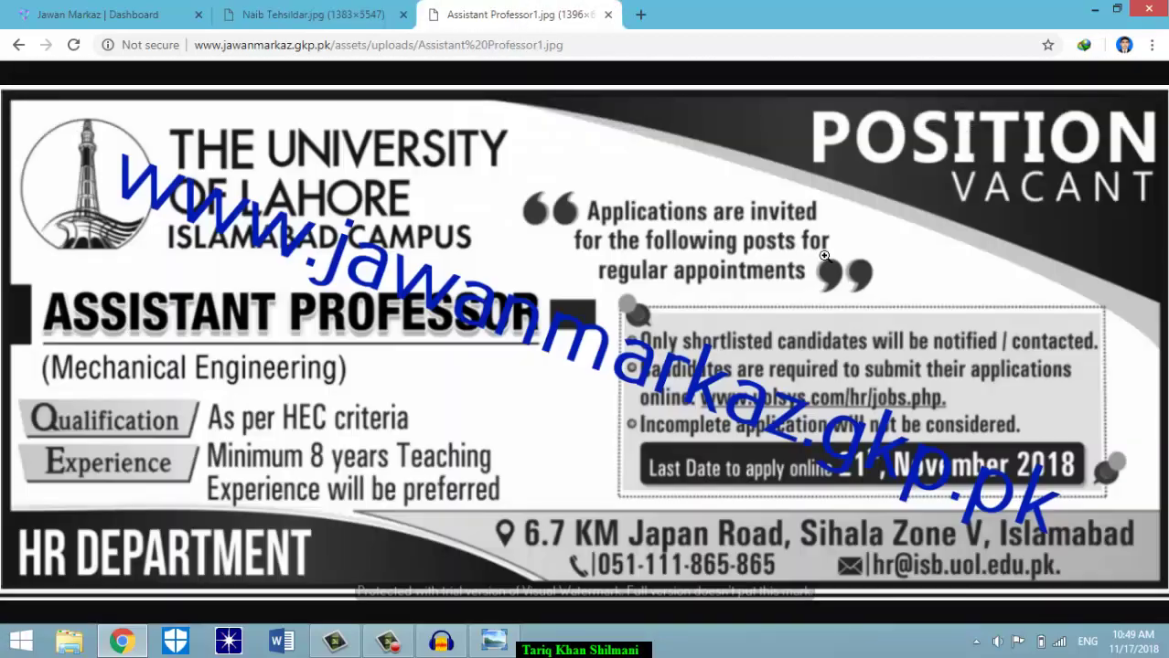
left_click(271, 10)
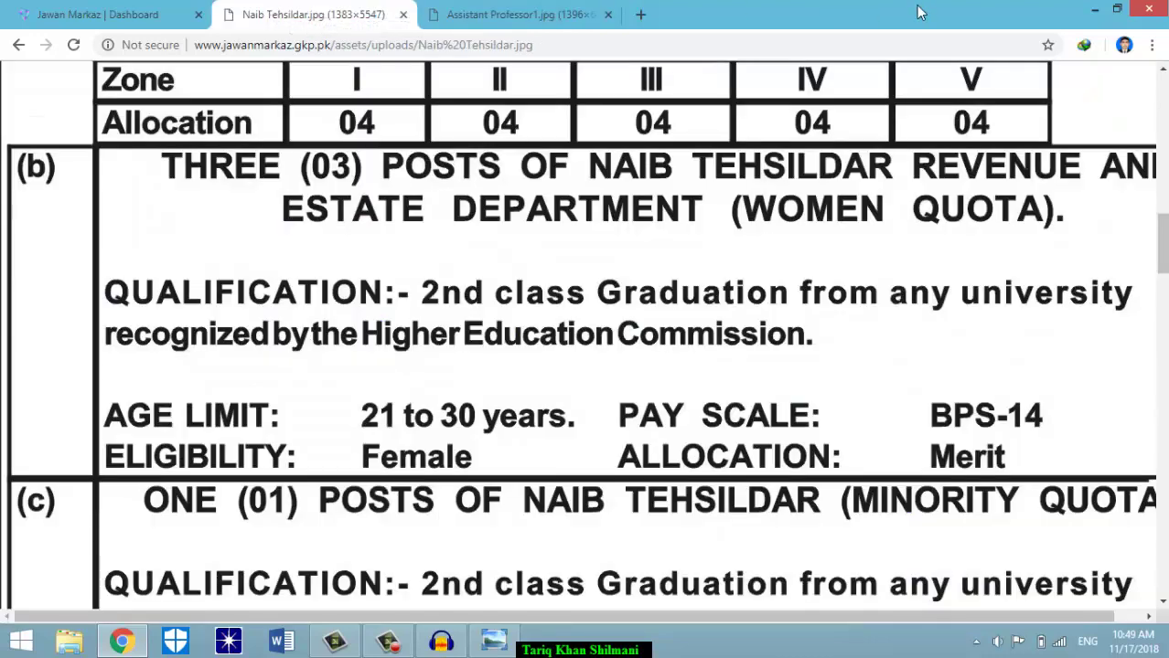
left_click(1097, 10)
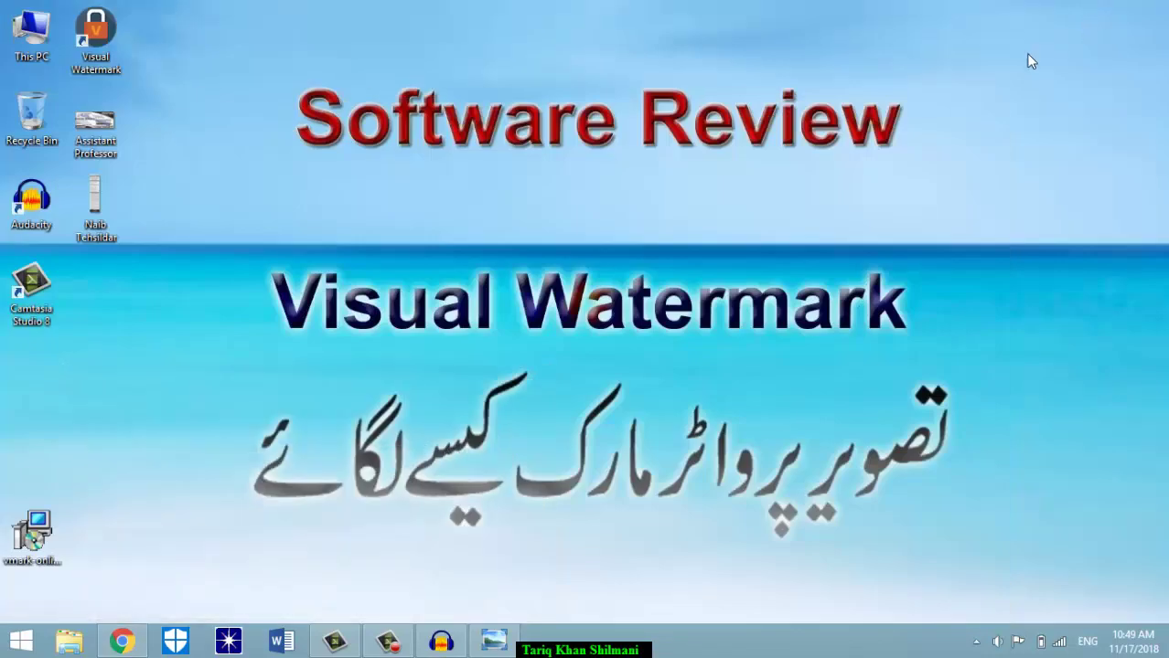